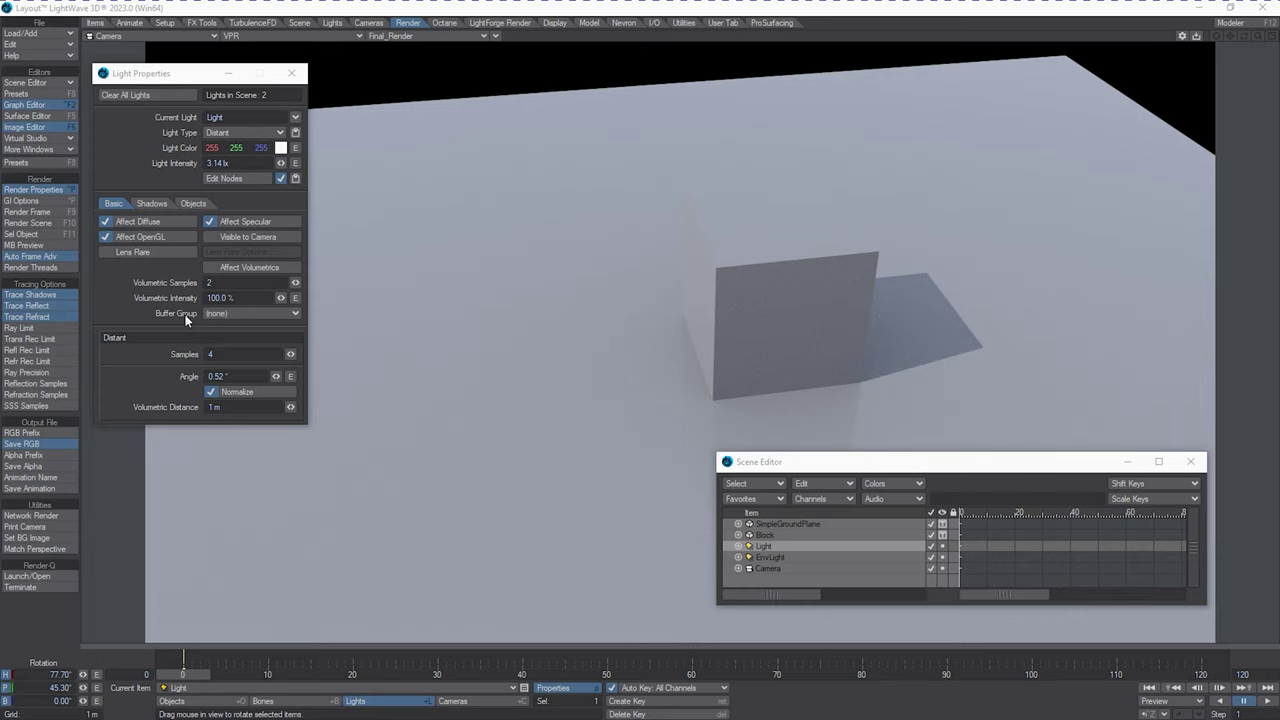
Change the type of the scene's main light to Spot, keeping the Scene Editor window clear of the block.
{"action": "left_click_drag", "start_coordinate": [875, 458], "coordinate": [887, 466]}
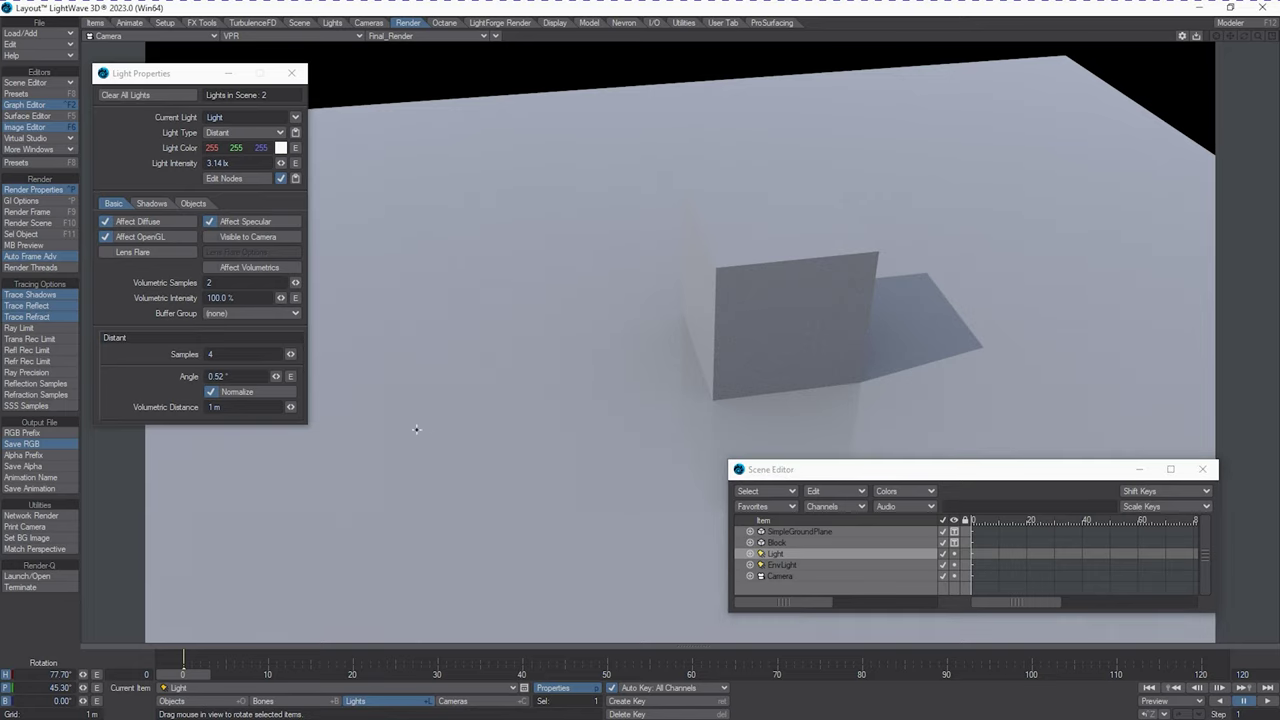
{"action": "left_click", "coordinate": [268, 133]}
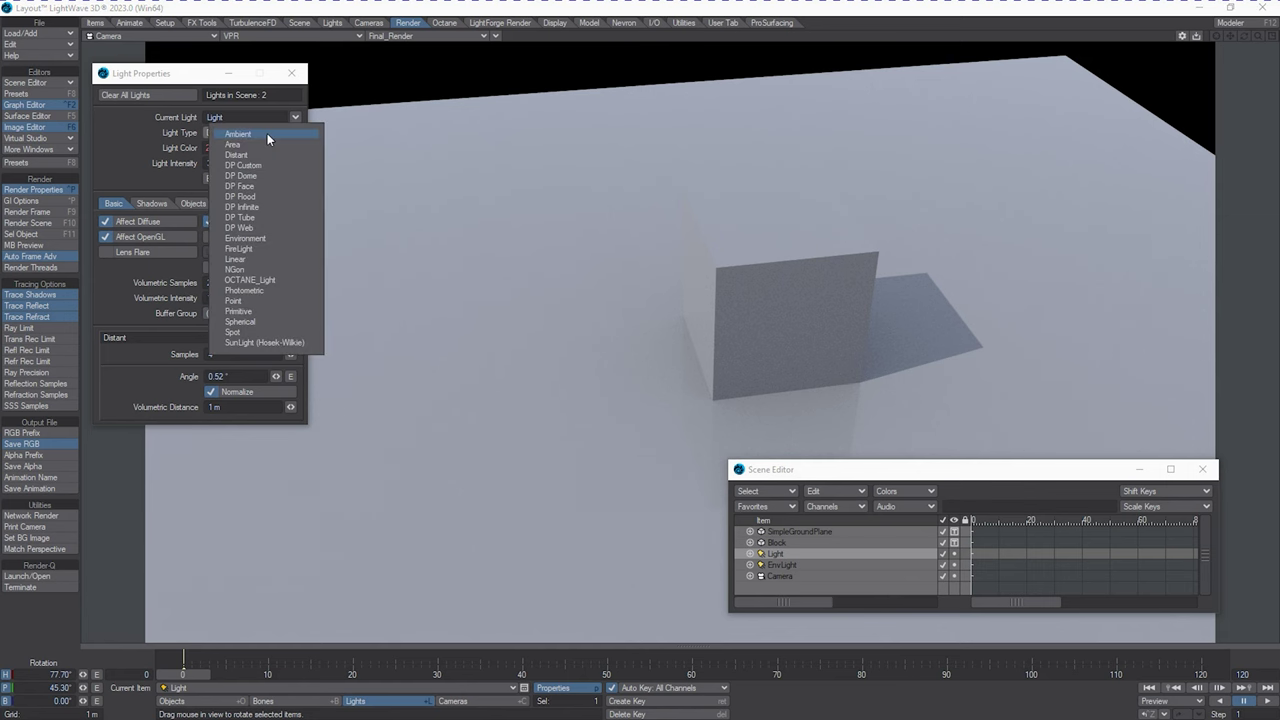
{"action": "left_click", "coordinate": [262, 330]}
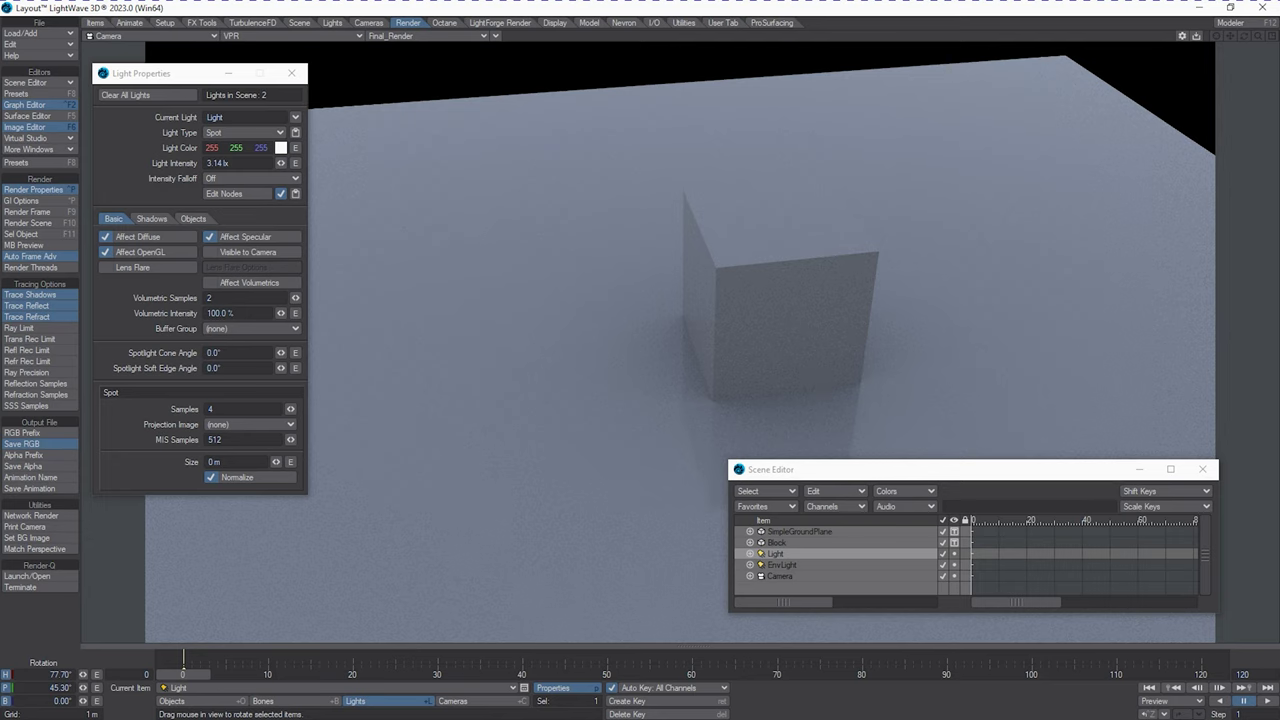
{"action": "left_click_drag", "start_coordinate": [1008, 470], "coordinate": [1030, 476]}
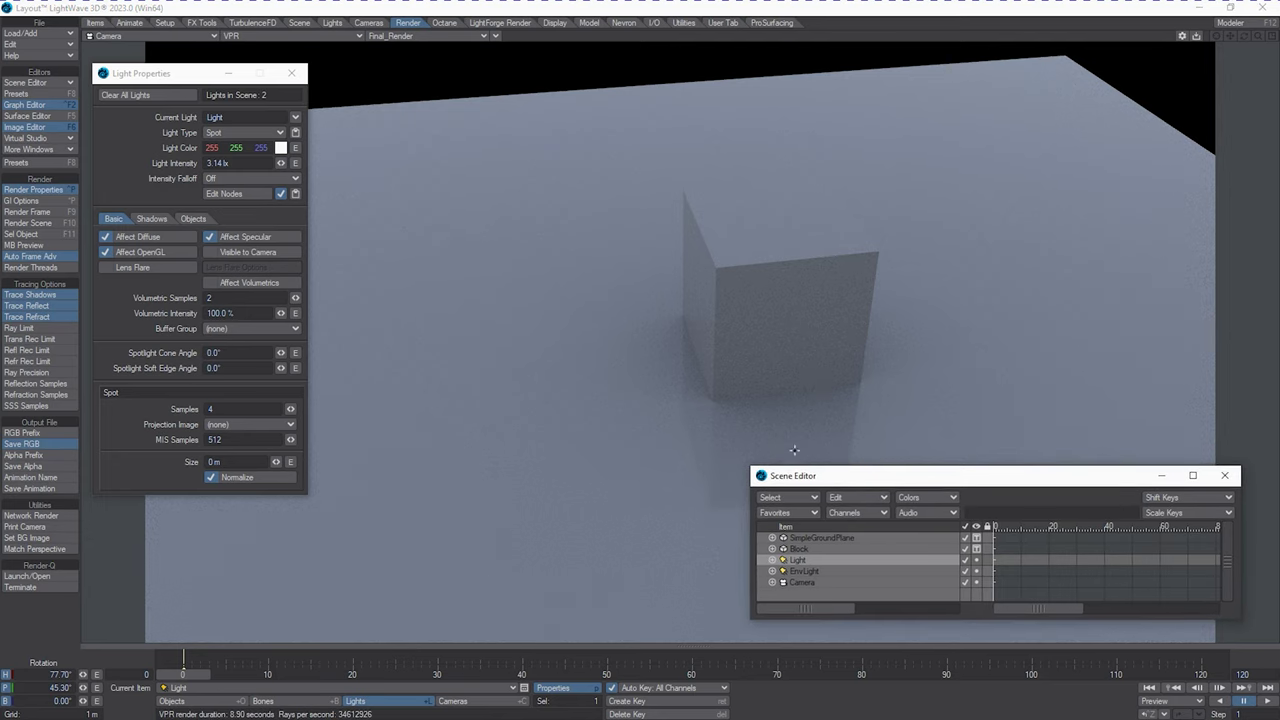
In a Textured Shaded Solid viewport, set the spotlight's cone angle to 42.5° and its soft edge angle to 9.5°.
{"action": "left_click", "coordinate": [352, 36]}
{"action": "left_click", "coordinate": [350, 67]}
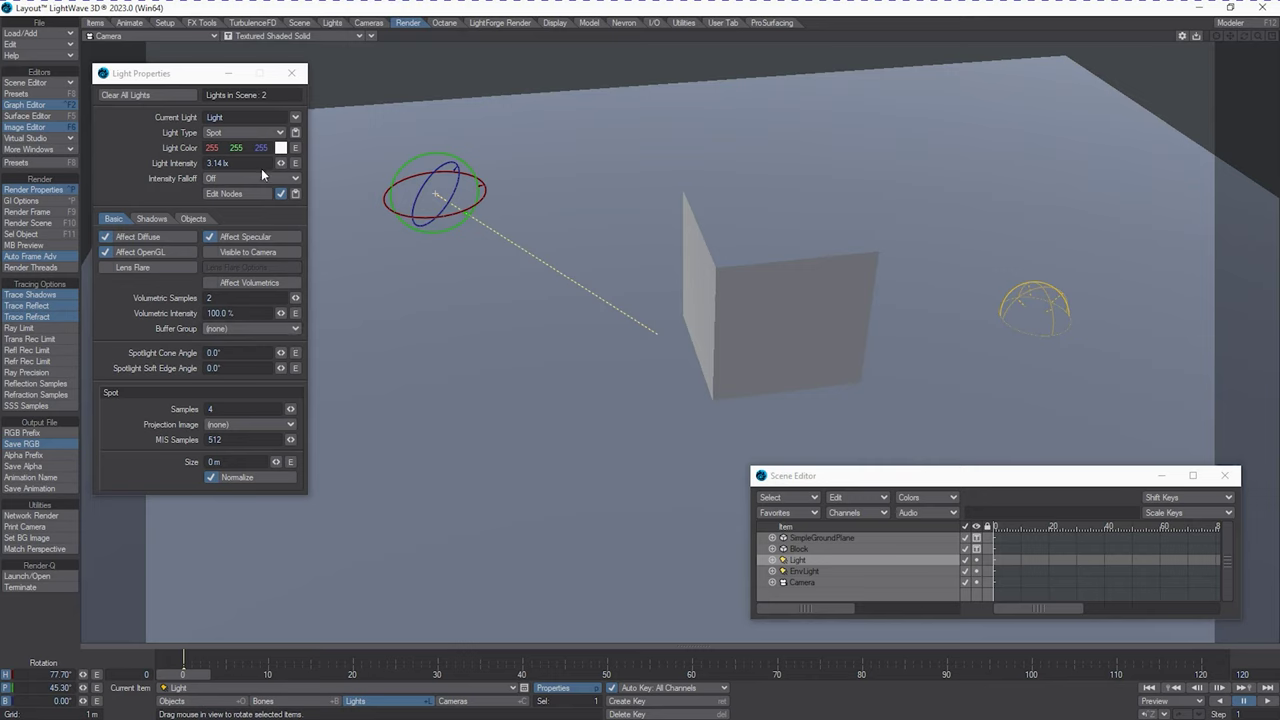
{"action": "left_click_drag", "start_coordinate": [280, 355], "coordinate": [281, 369]}
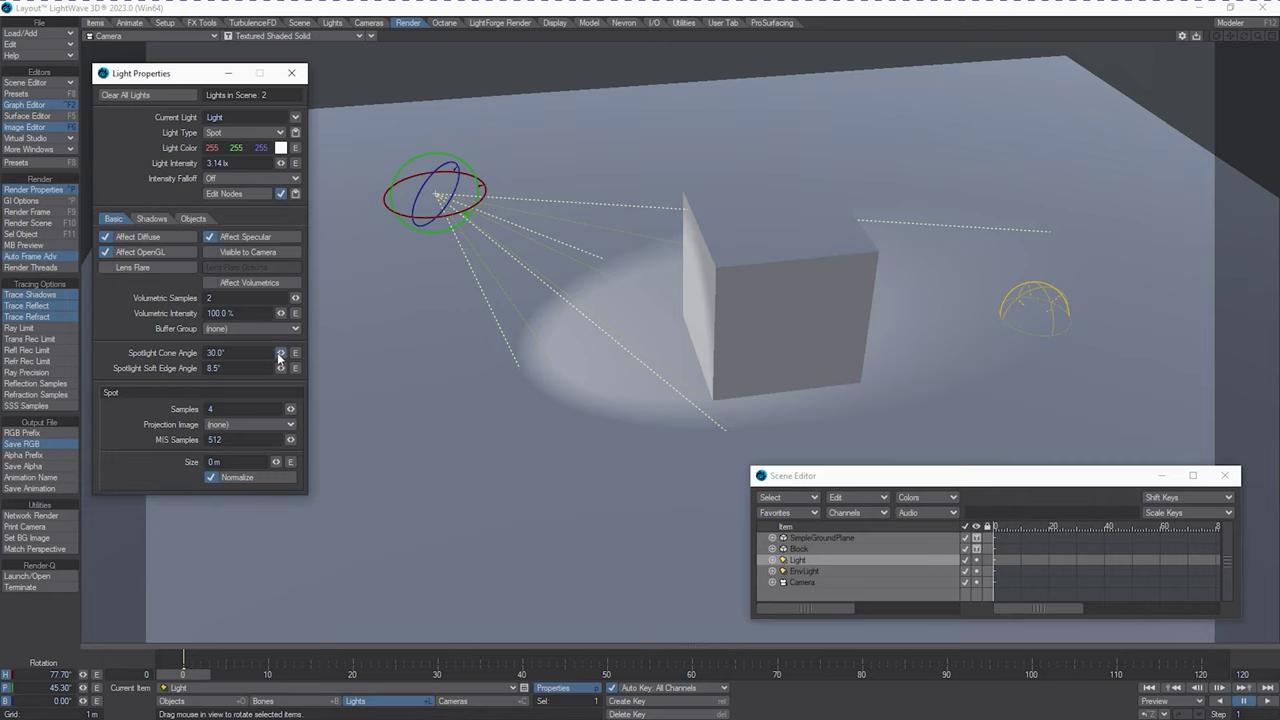
{"action": "left_click_drag", "start_coordinate": [281, 352], "coordinate": [282, 352]}
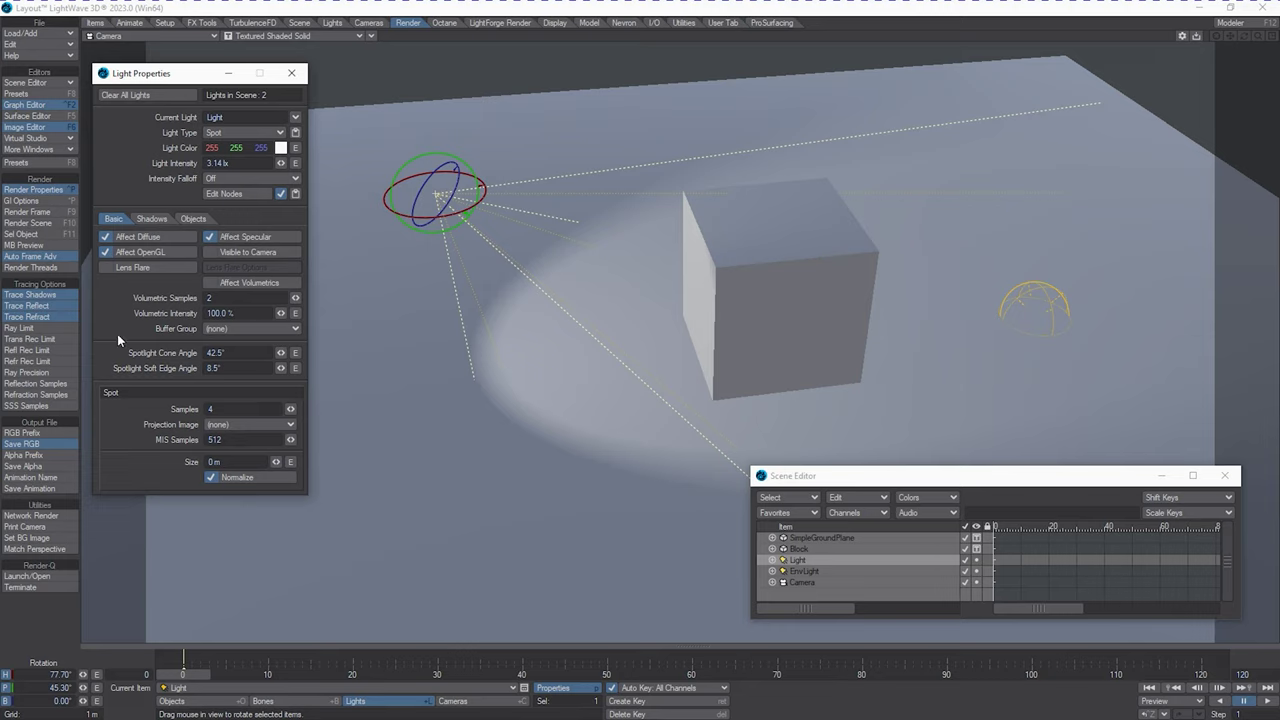
{"action": "left_click", "coordinate": [280, 368]}
{"action": "left_click_drag", "start_coordinate": [280, 368], "coordinate": [280, 368]}
{"action": "left_click", "coordinate": [230, 425]}
{"action": "left_click", "coordinate": [292, 435]}
{"action": "left_click", "coordinate": [270, 424]}
{"action": "left_click", "coordinate": [269, 412]}
Switch the viewport to VPR and set the spotlight's projection image to HangarBayRecessed.png.
{"action": "left_click", "coordinate": [290, 36]}
{"action": "left_click", "coordinate": [297, 96]}
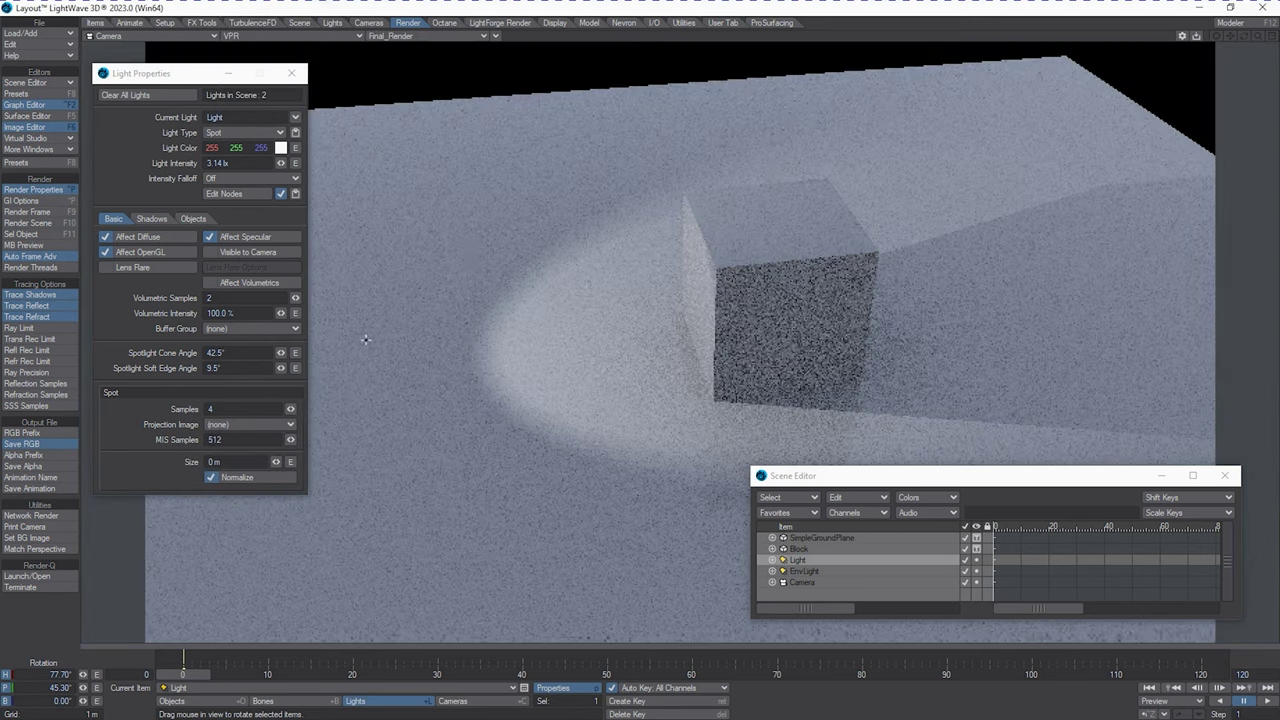
{"action": "left_click", "coordinate": [262, 421]}
{"action": "left_click", "coordinate": [262, 442]}
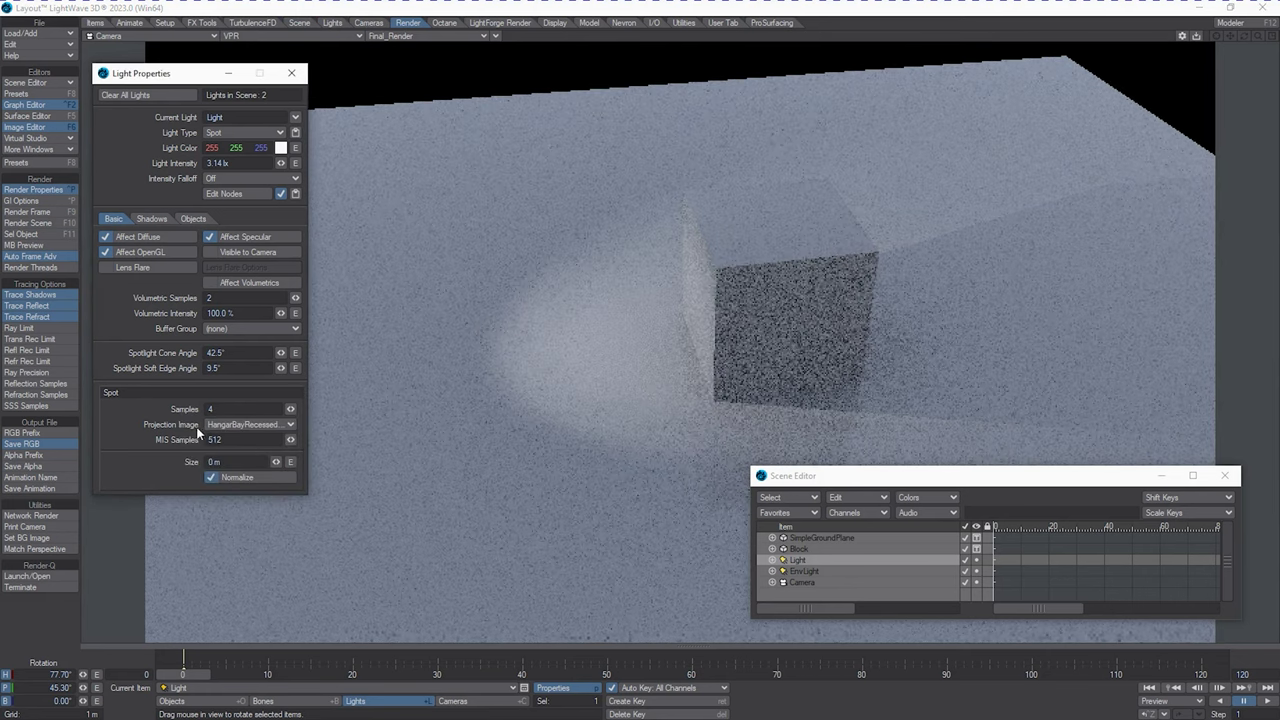
Set the spotlight's projection image to dirty_spotlight_R001.png and move the Scene Editor clear of the lit area.
{"action": "left_click", "coordinate": [221, 424]}
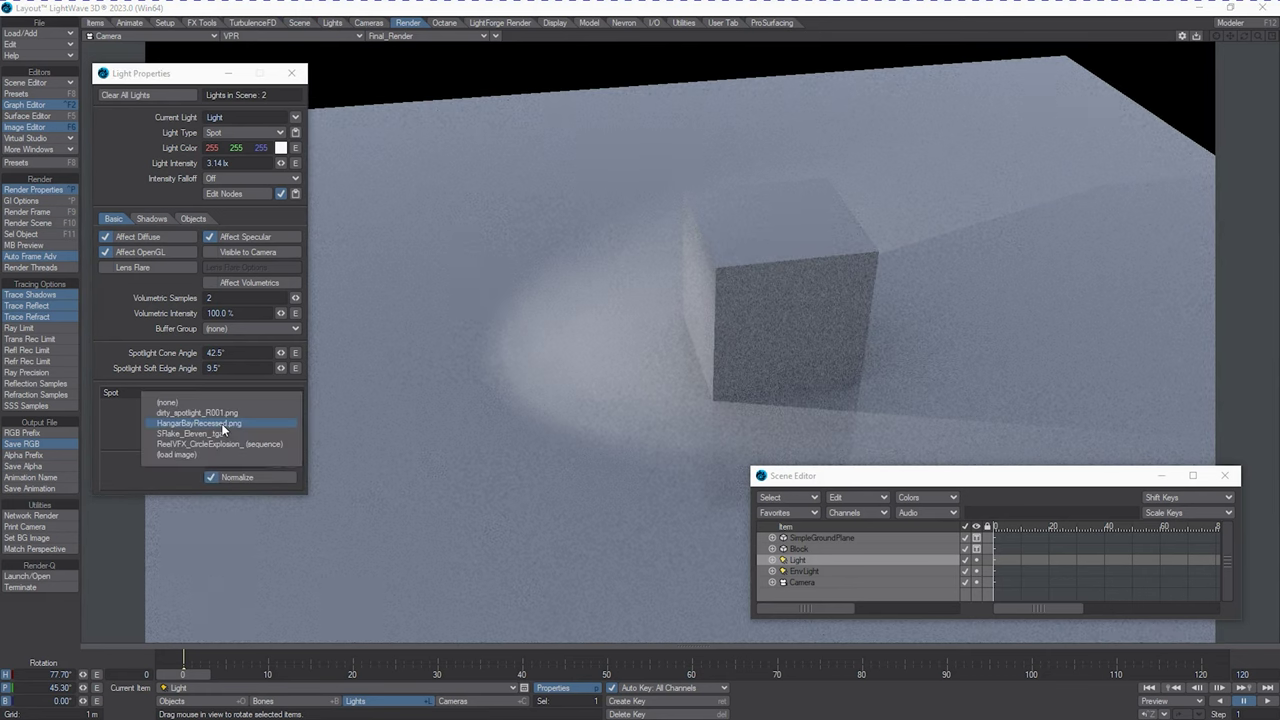
{"action": "left_click", "coordinate": [221, 414]}
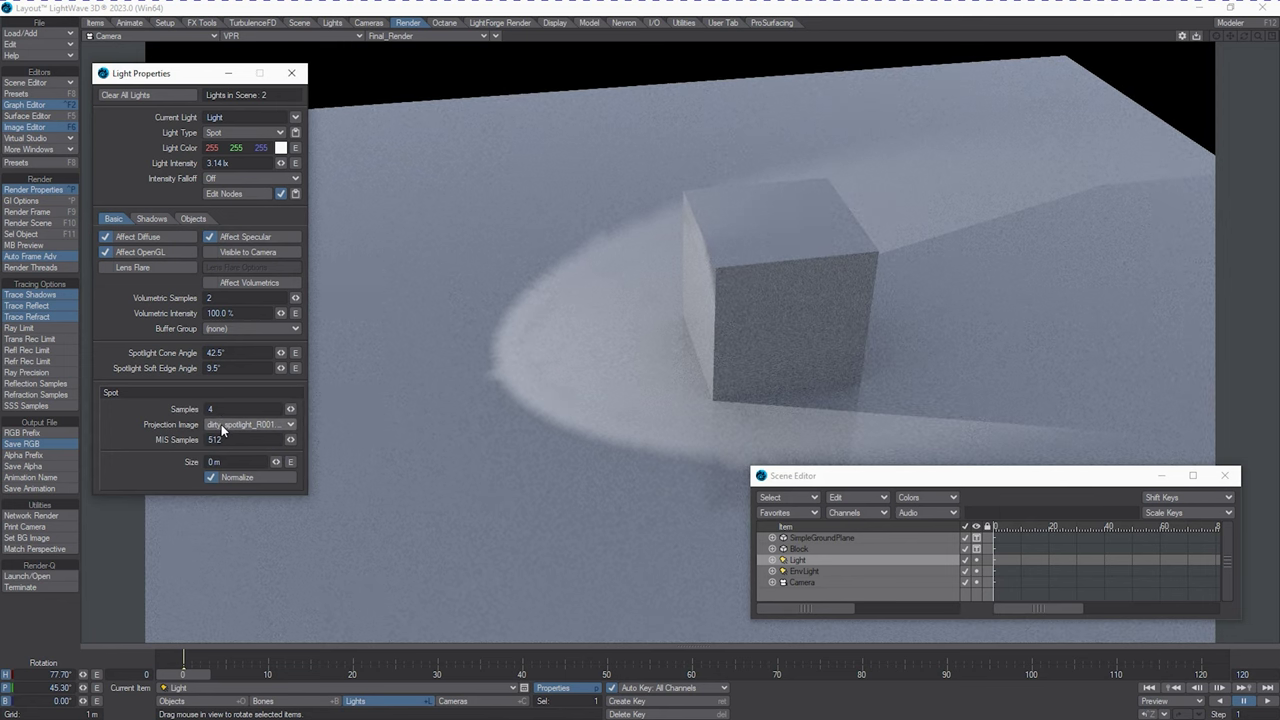
{"action": "left_click_drag", "start_coordinate": [946, 485], "coordinate": [946, 508]}
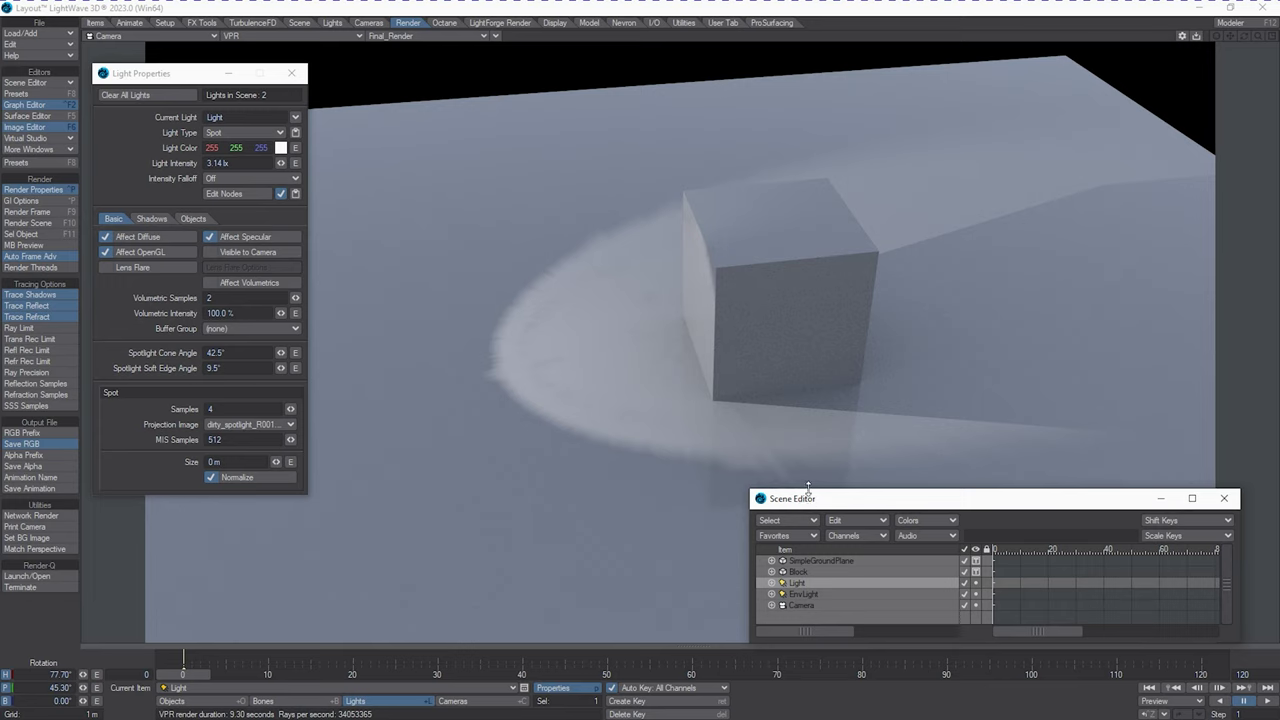
{"action": "left_click_drag", "start_coordinate": [808, 490], "coordinate": [814, 506]}
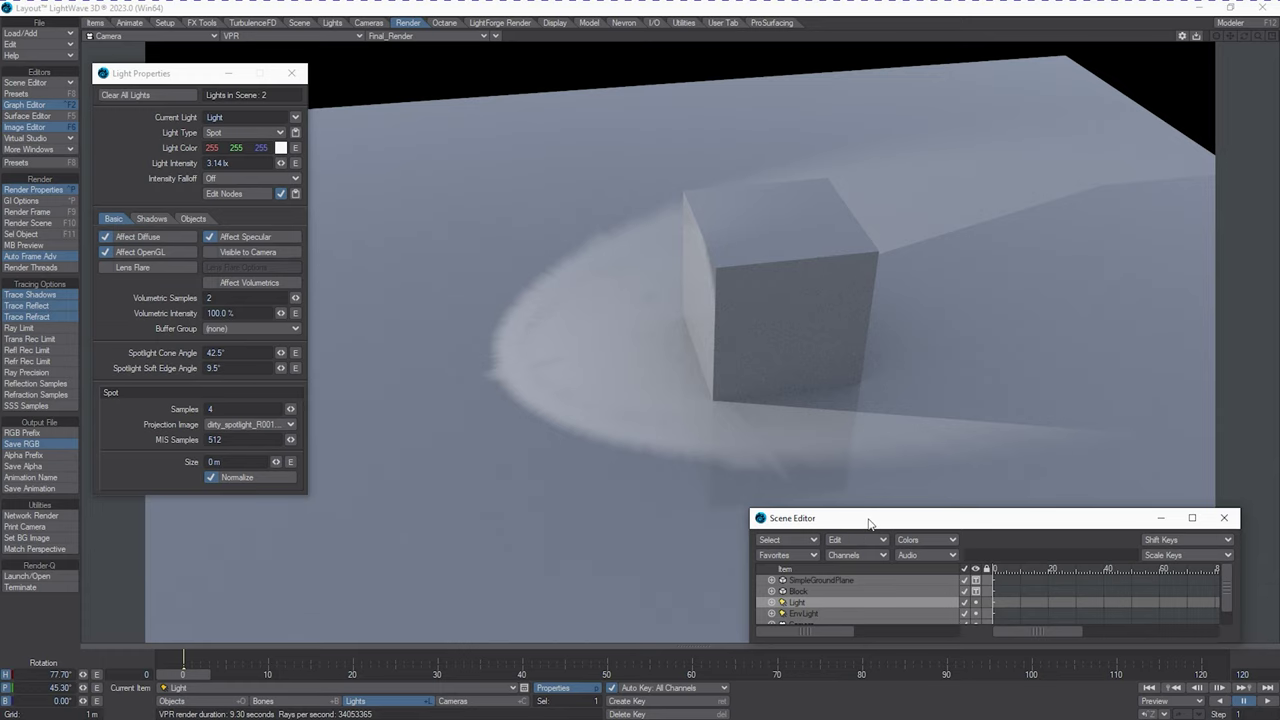
{"action": "left_click_drag", "start_coordinate": [869, 522], "coordinate": [231, 522]}
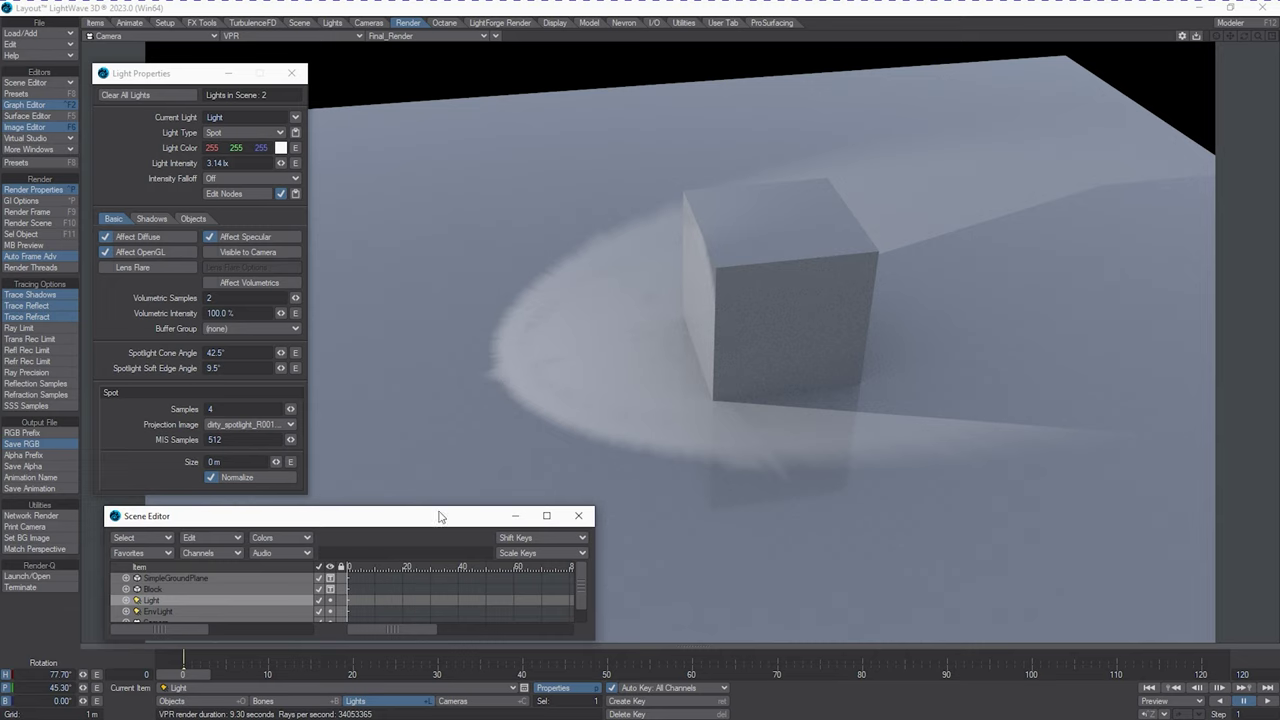
Try HangarBayRecessed.png as the spotlight's projection image, and finally assign the ReelVFX_CircleExplosion_ sequence.
{"action": "left_click", "coordinate": [233, 430]}
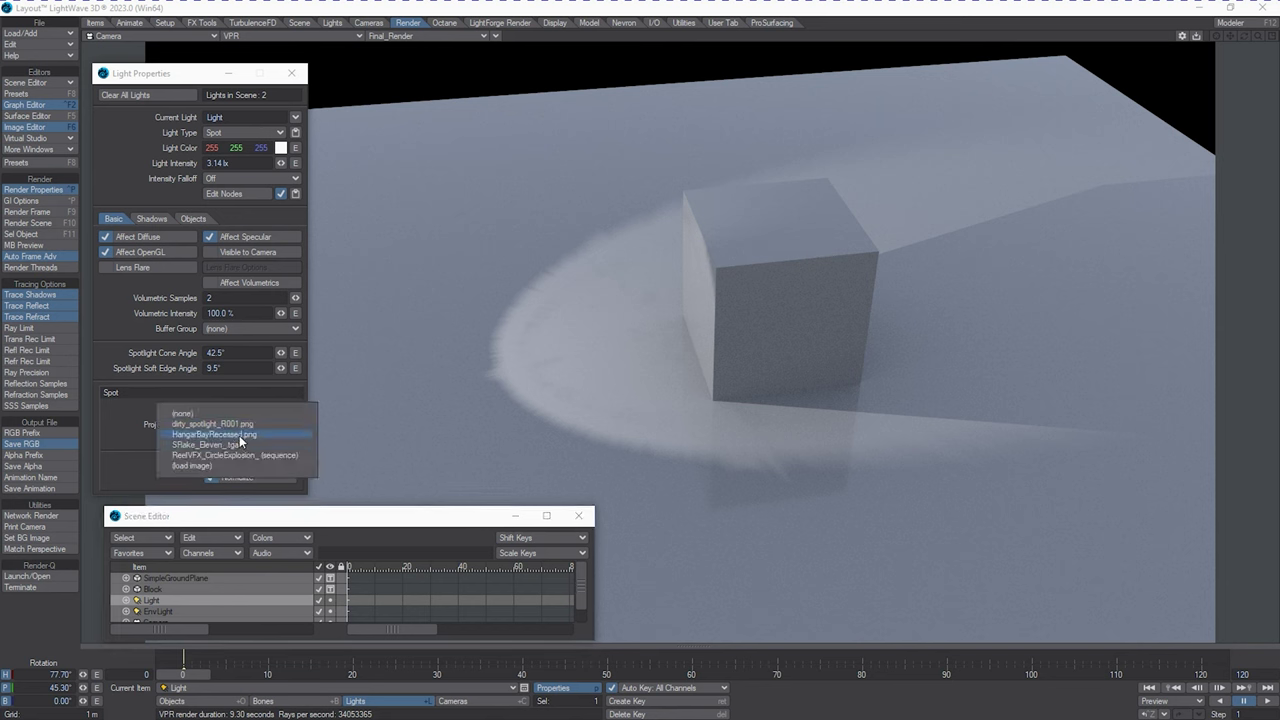
{"action": "left_click", "coordinate": [239, 435]}
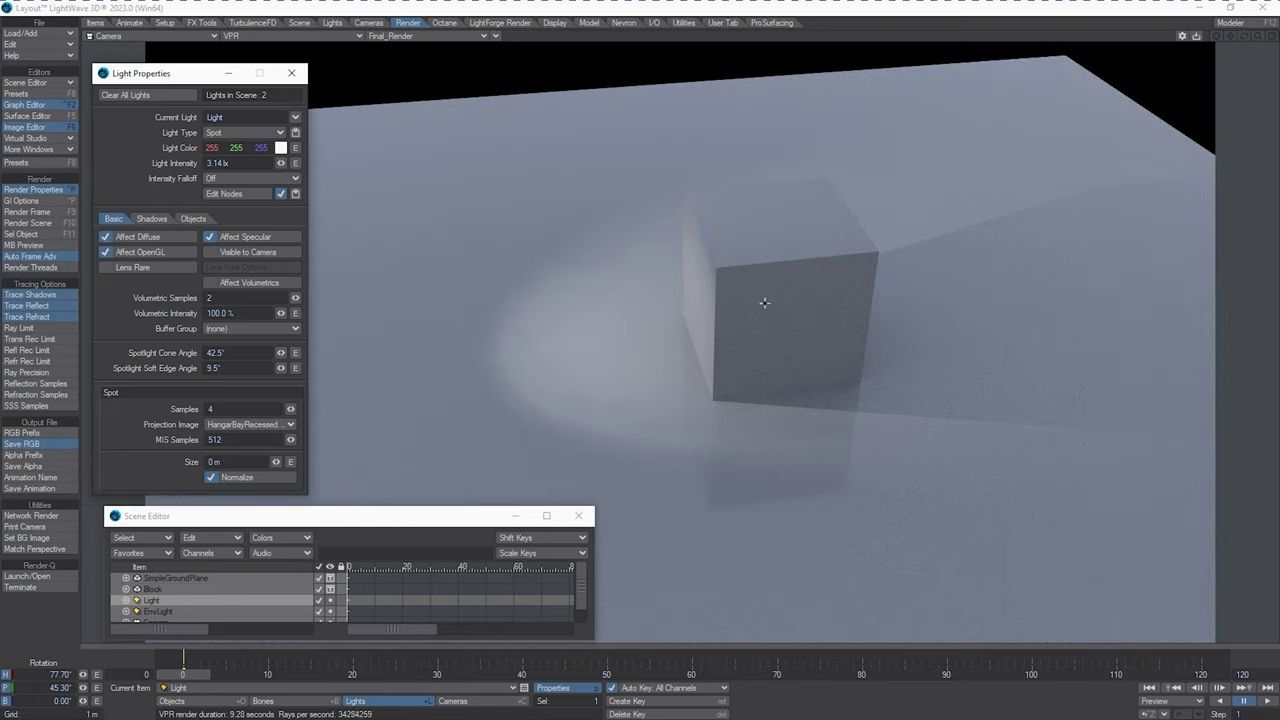
{"action": "left_click", "coordinate": [285, 424]}
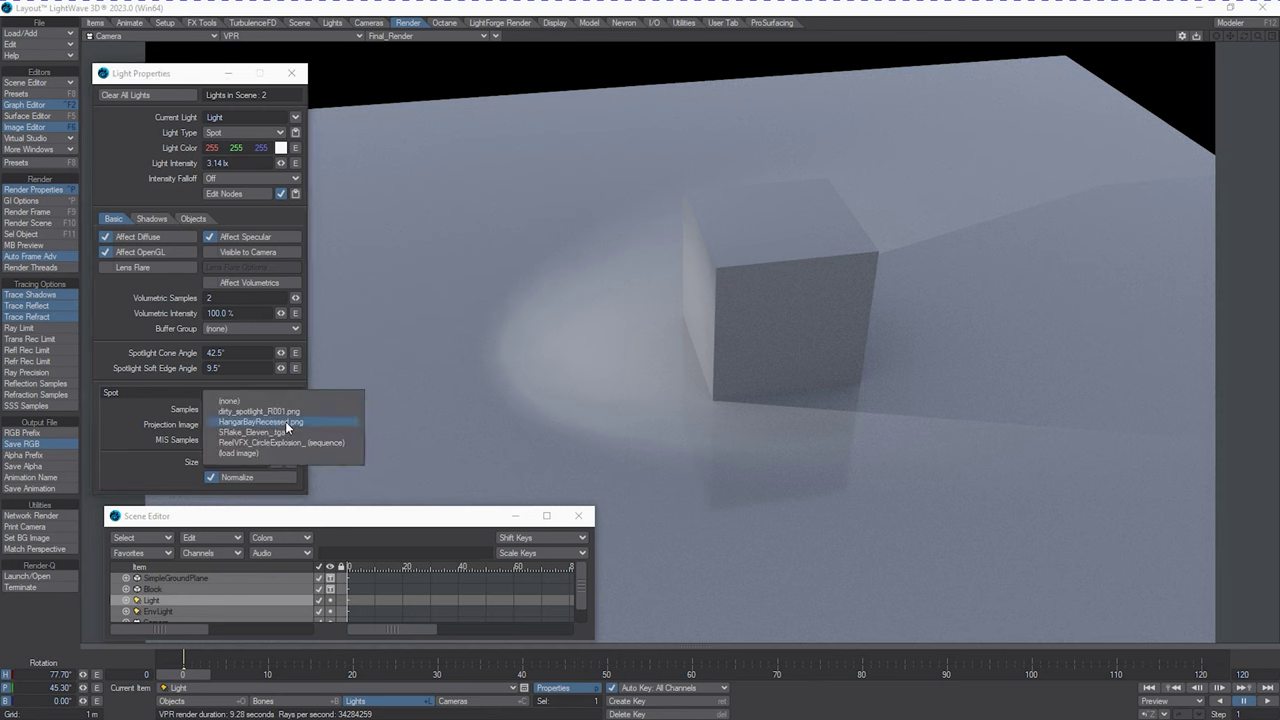
{"action": "left_click", "coordinate": [294, 442]}
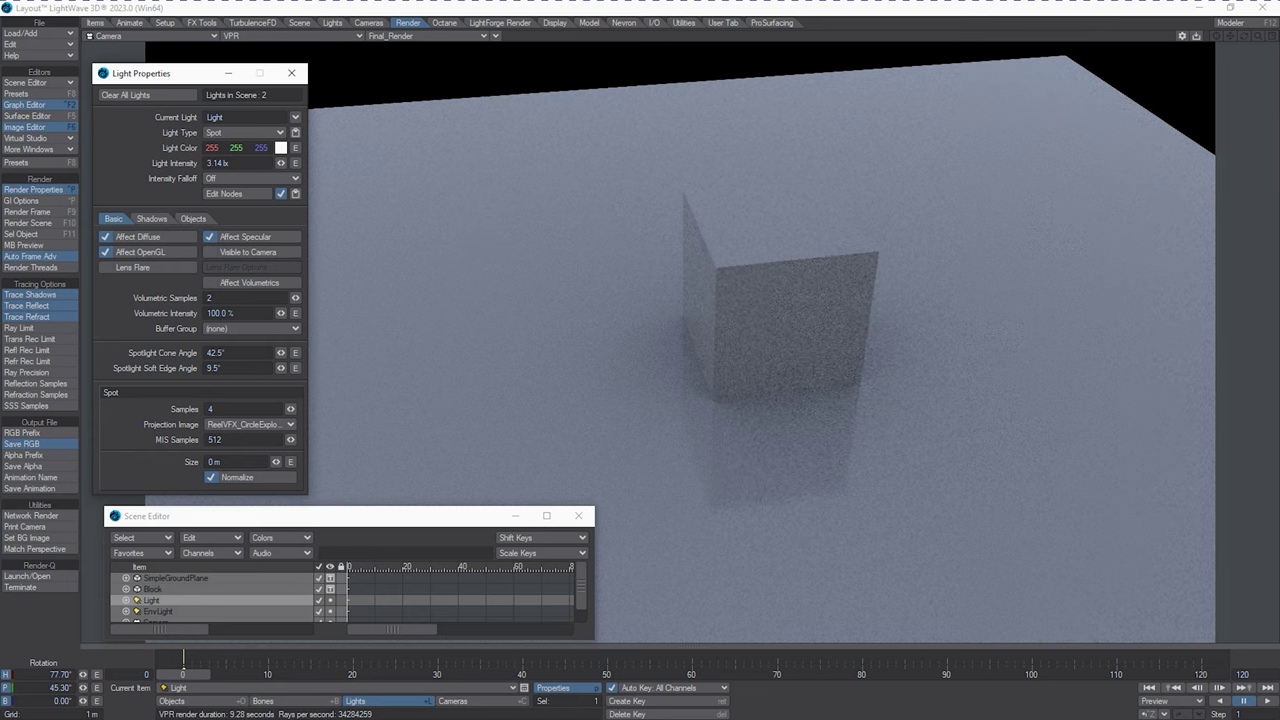
Open the Image Editor for the explosion sequence and move the timeline to frame 21.
{"action": "key", "text": "F6"}
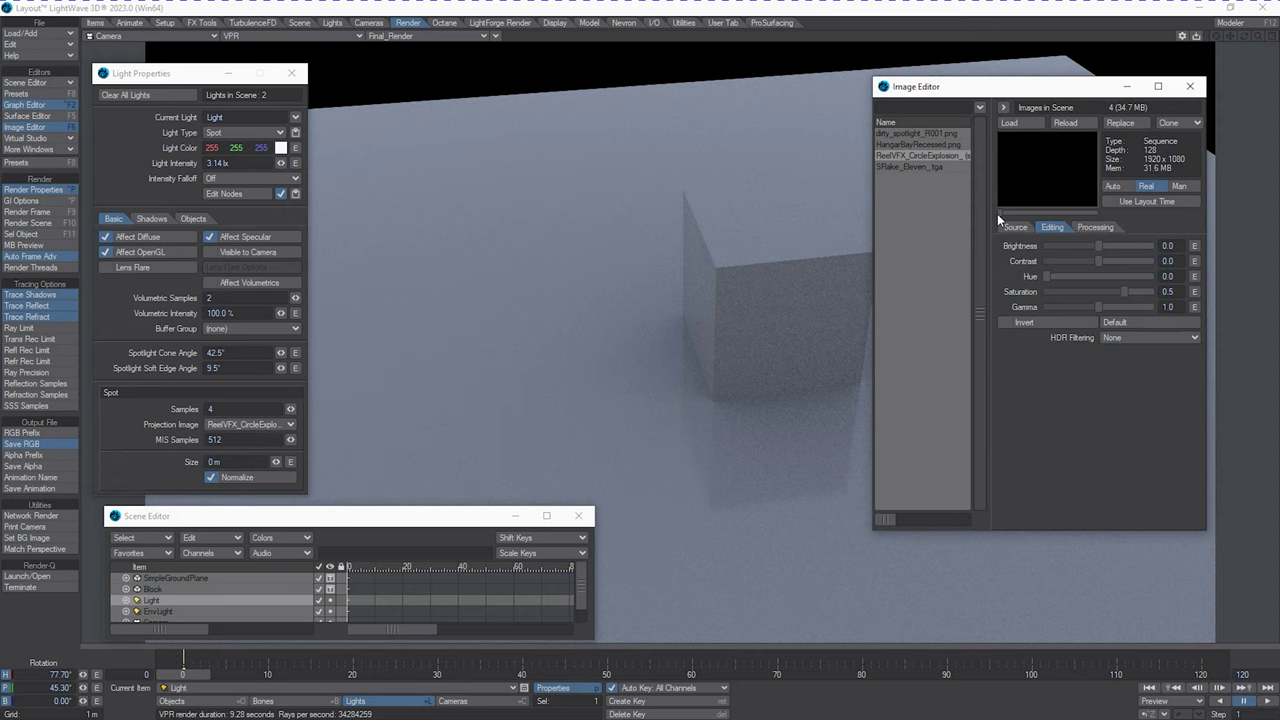
{"action": "mouse_move", "coordinate": [1005, 212]}
{"action": "left_mouse_down"}
{"action": "mouse_move", "coordinate": [1081, 219]}
{"action": "mouse_move", "coordinate": [997, 228]}
{"action": "left_mouse_up"}
{"action": "left_click", "coordinate": [224, 668]}
{"action": "left_click", "coordinate": [360, 672]}
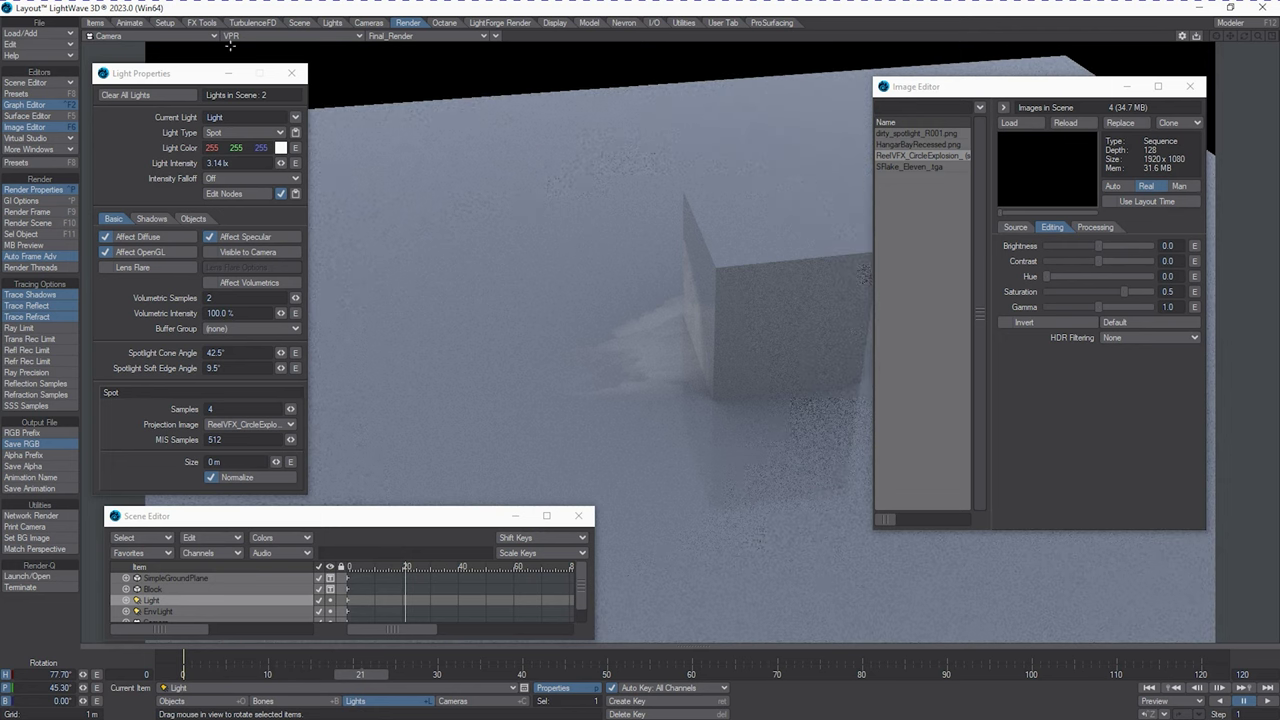
Switch the viewport to Perspective and orbit it to face the projection on the block, keeping the Image Editor out of the way.
{"action": "left_click", "coordinate": [178, 38]}
{"action": "left_click", "coordinate": [170, 88]}
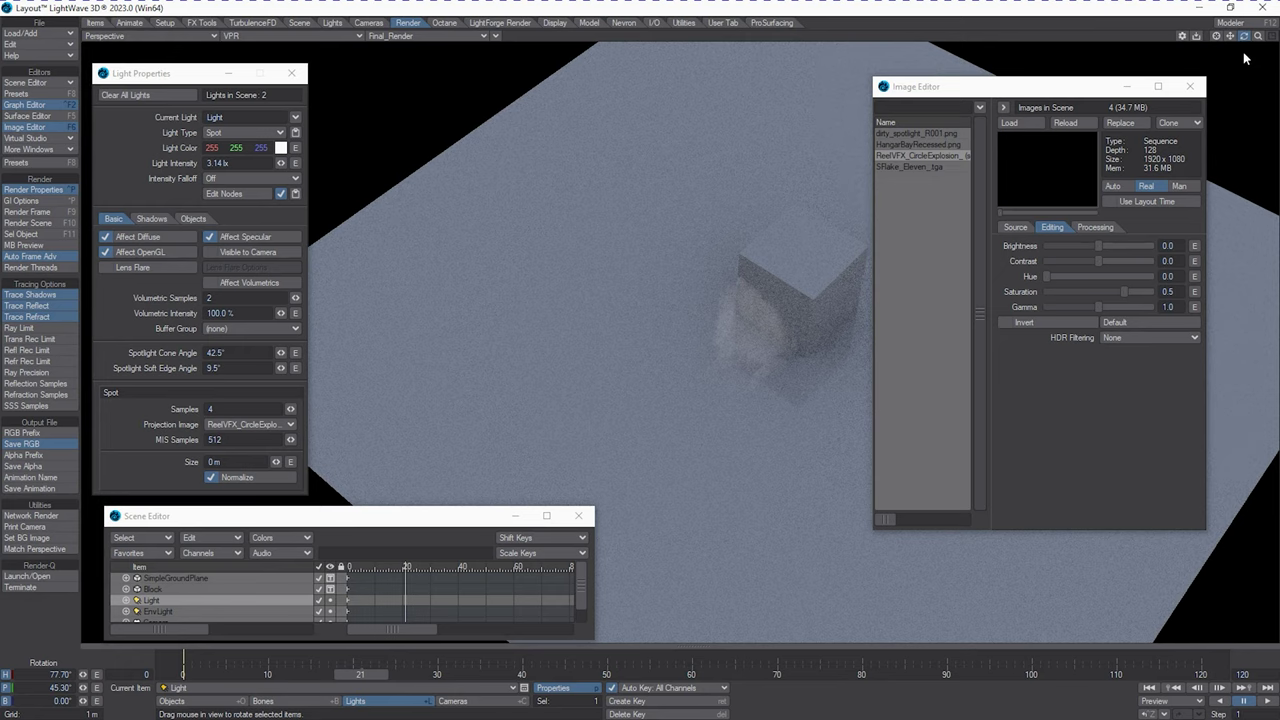
{"action": "left_click_drag", "start_coordinate": [1244, 37], "coordinate": [1245, 40]}
{"action": "left_click_drag", "start_coordinate": [950, 86], "coordinate": [980, 98]}
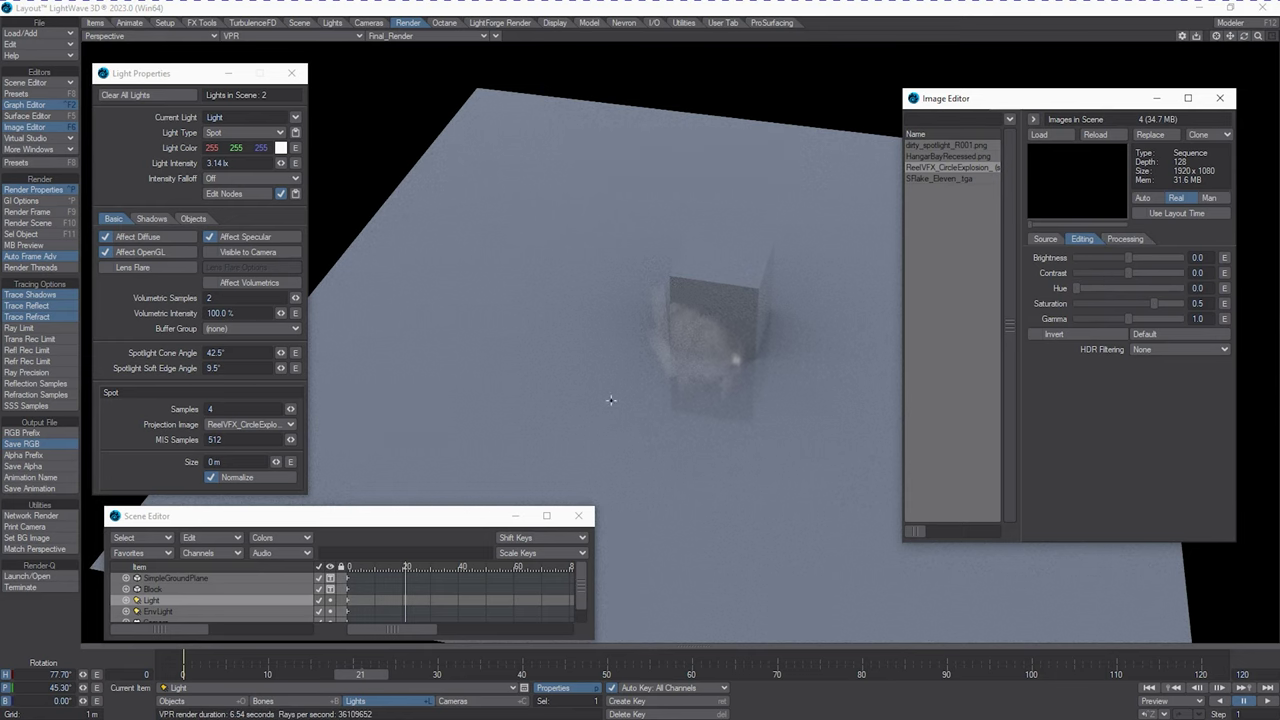
Examine the projected sequence on the block at frames 19, 36 and 7.
{"action": "left_click", "coordinate": [356, 677]}
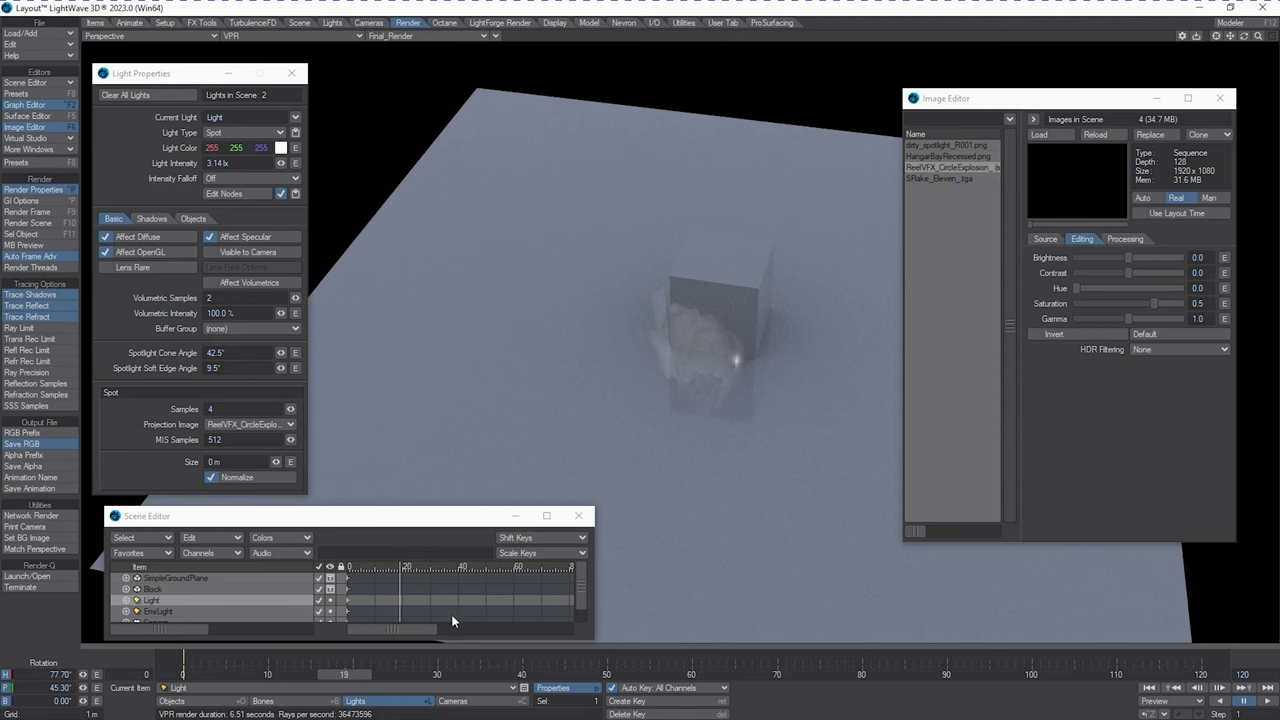
{"action": "scroll", "coordinate": [345, 672], "scroll_direction": "down", "scroll_amount": 17}
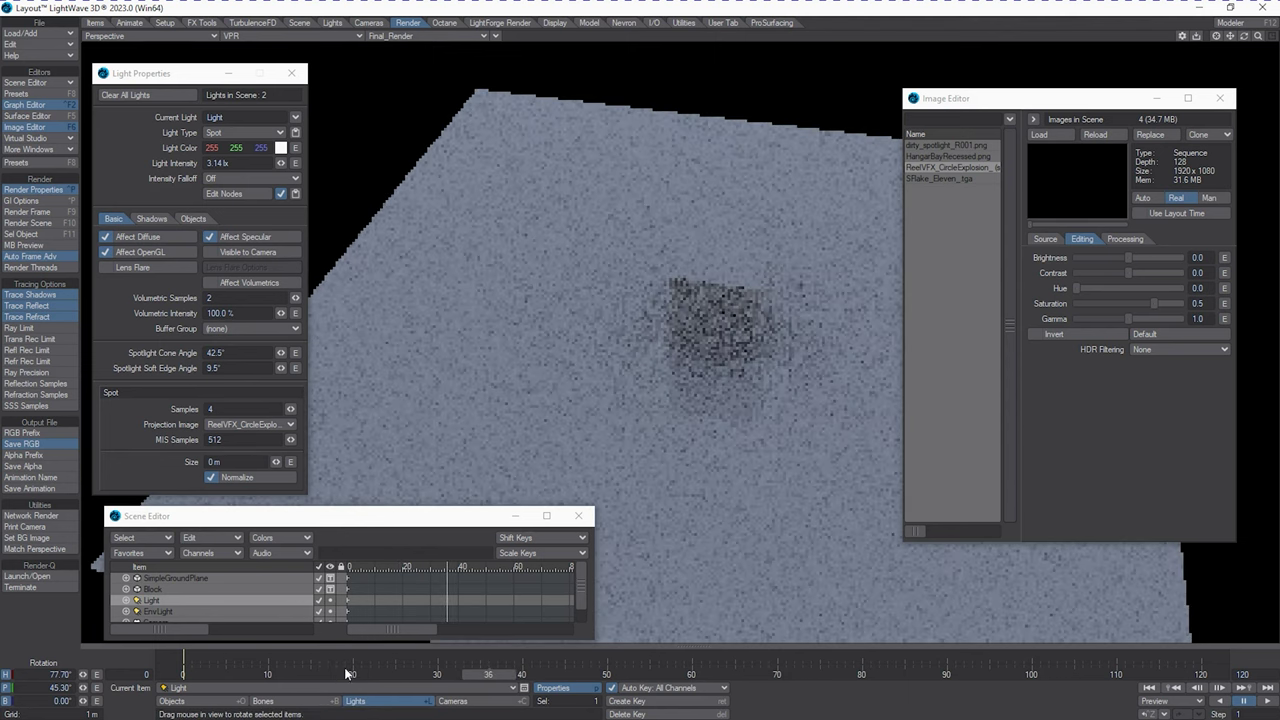
{"action": "left_click", "coordinate": [490, 678]}
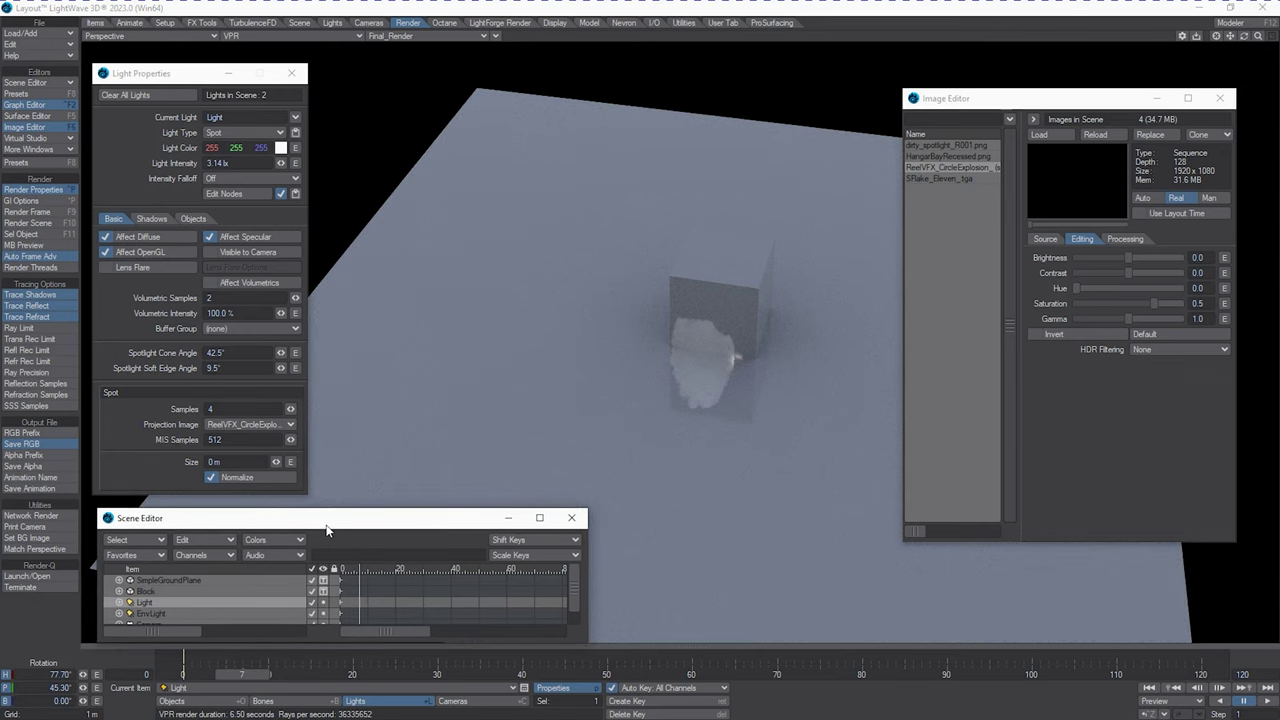
Keep the explosion sequence as projection image and set the spotlight's intensity falloff to Inv Distance^2.
{"action": "left_click", "coordinate": [247, 430]}
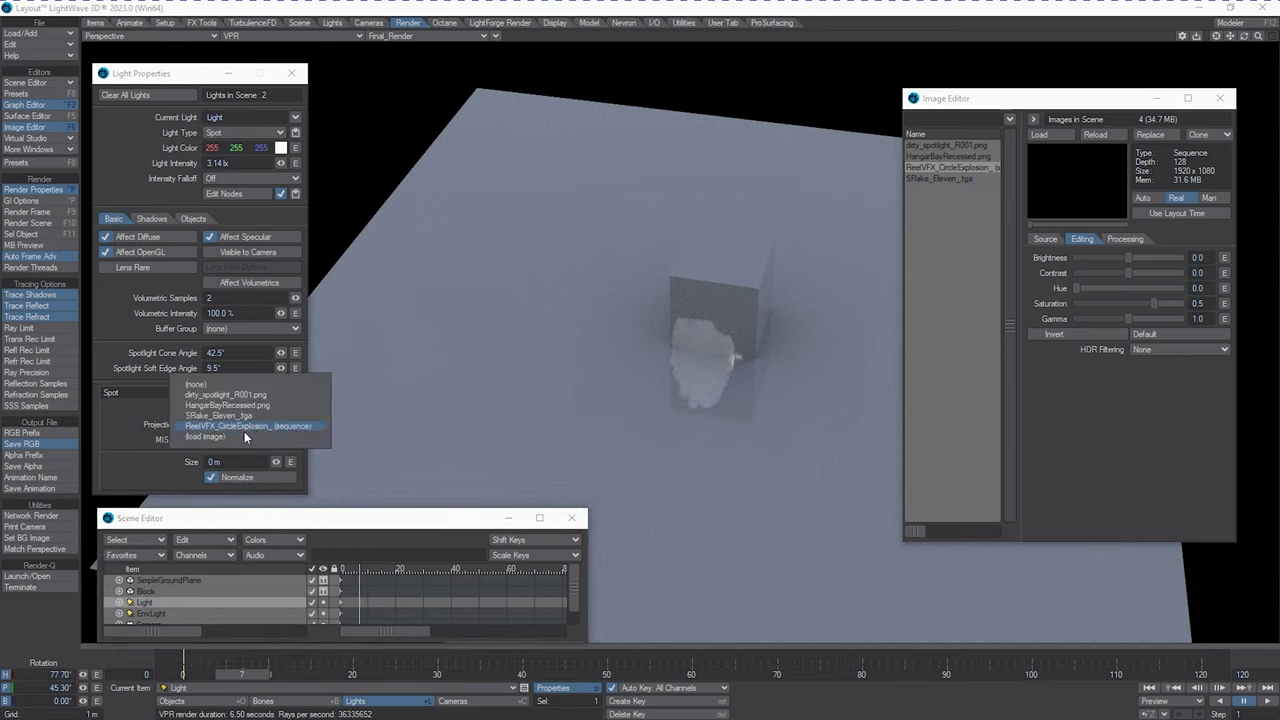
{"action": "left_click", "coordinate": [134, 425]}
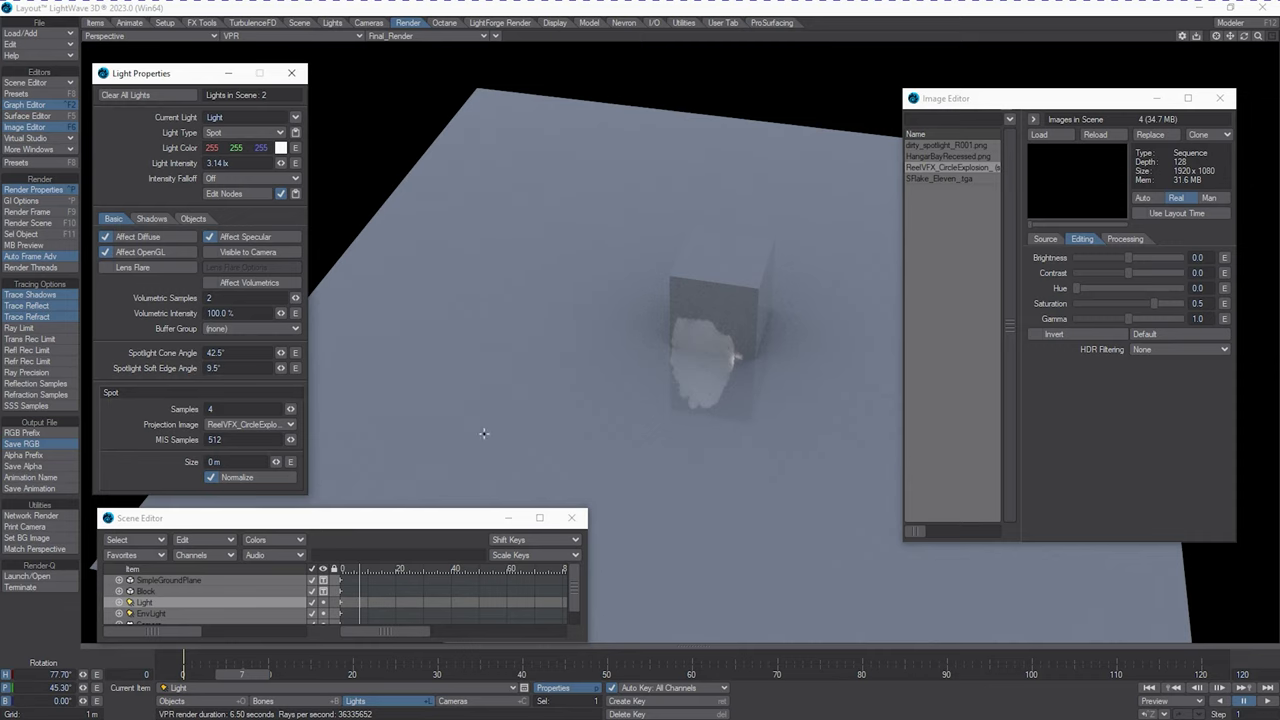
{"action": "left_click", "coordinate": [253, 172]}
{"action": "left_click", "coordinate": [260, 190]}
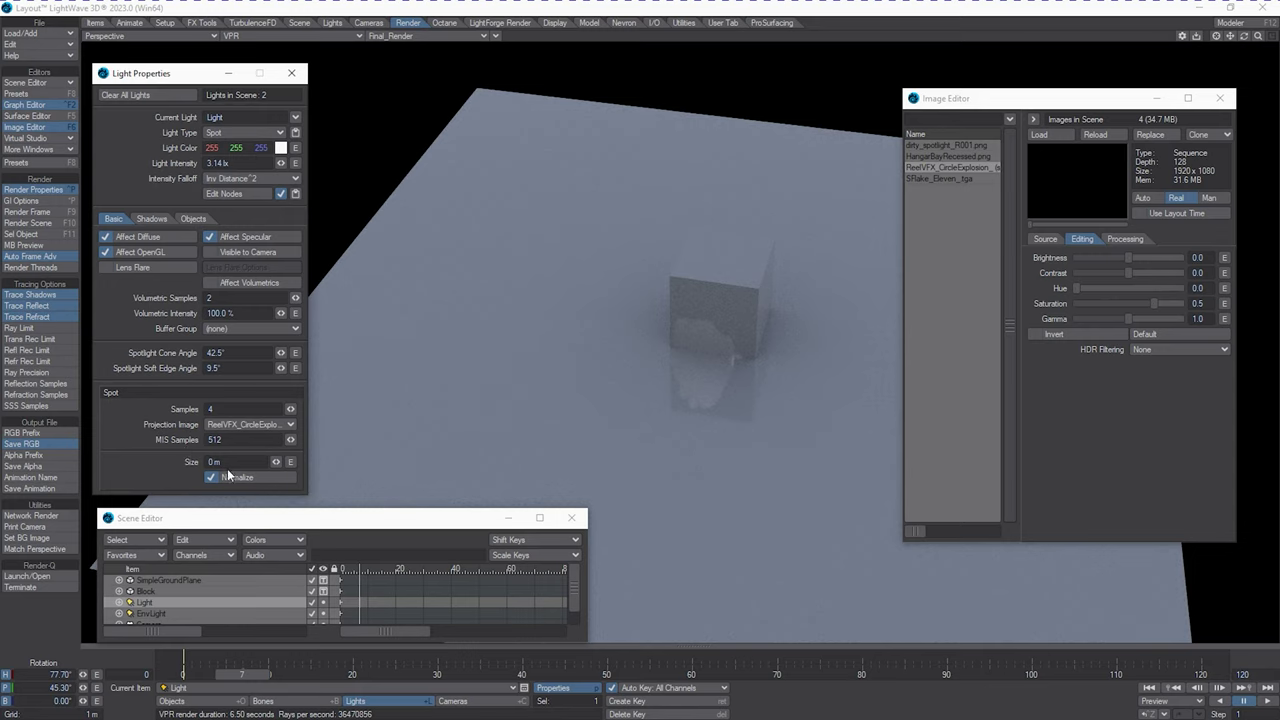
Open the volumetric render properties and enable Use Volumetric Scattering.
{"action": "left_click", "coordinate": [303, 523]}
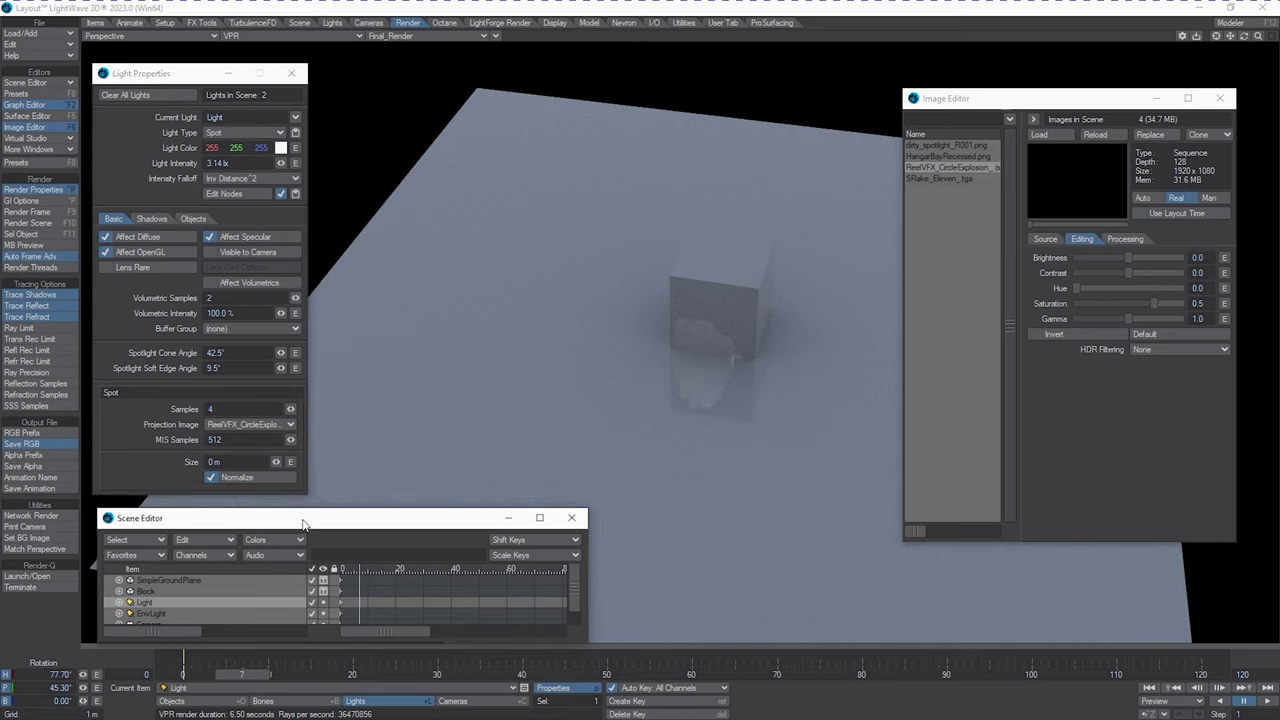
{"action": "key", "text": "ctrl+F8"}
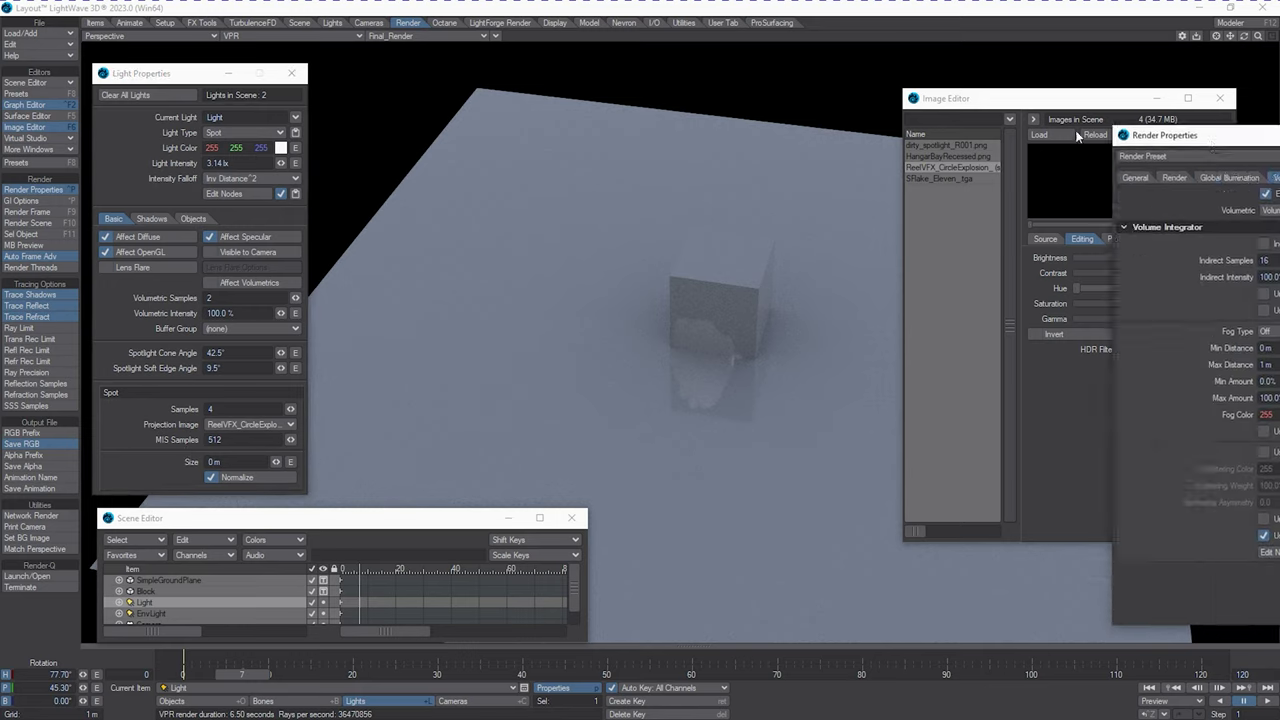
{"action": "left_click_drag", "start_coordinate": [1129, 105], "coordinate": [1027, 112]}
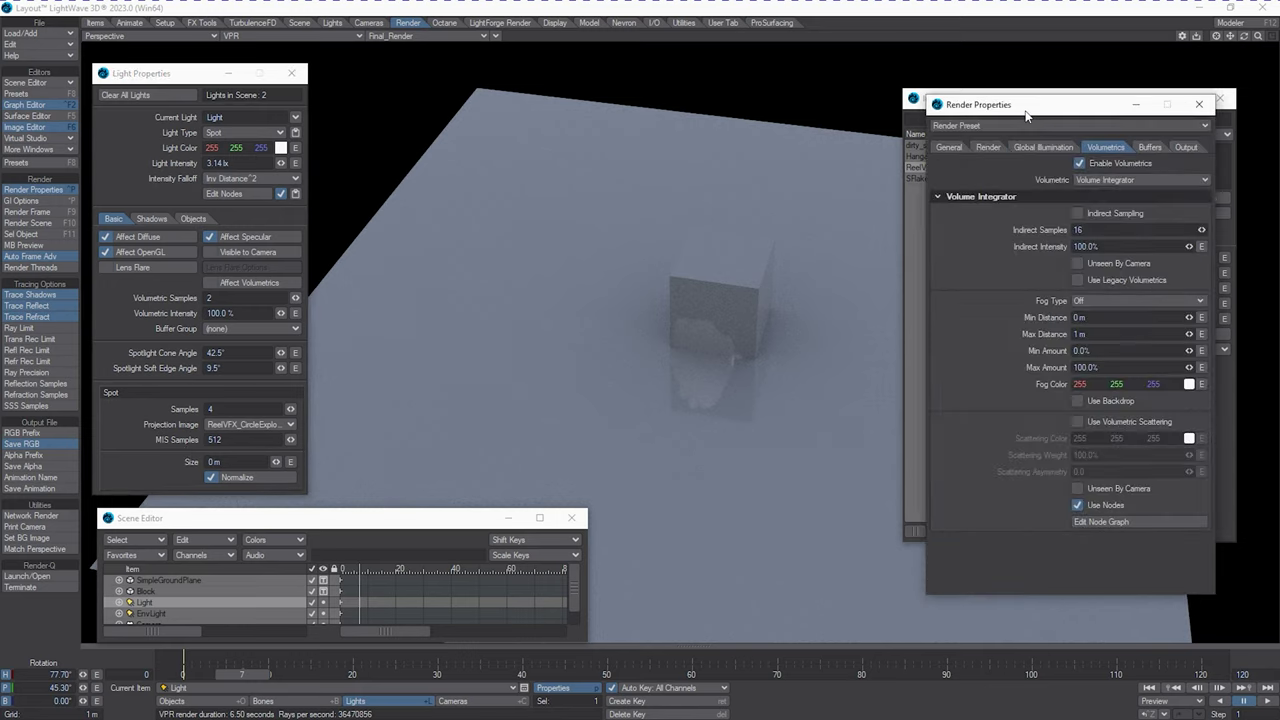
{"action": "left_click", "coordinate": [1078, 422]}
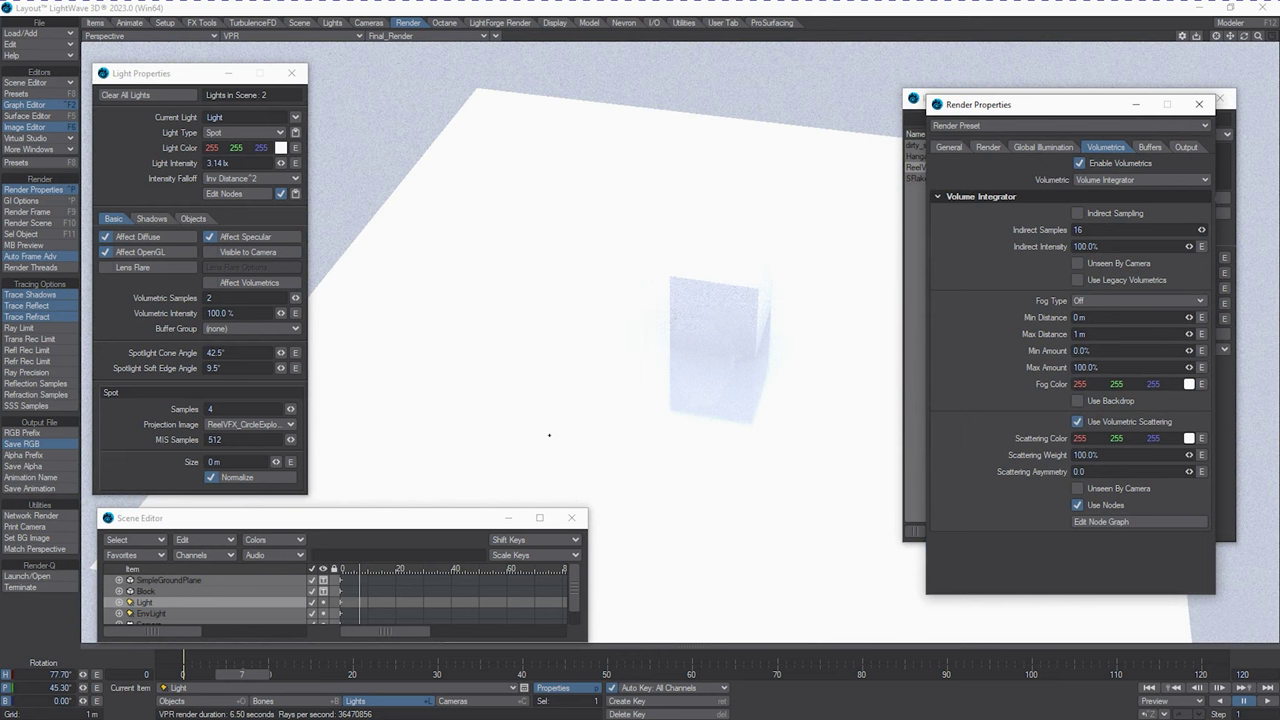
Select EnvLight as the current light and turn off its Affect Volumetrics option.
{"action": "left_click", "coordinate": [295, 118]}
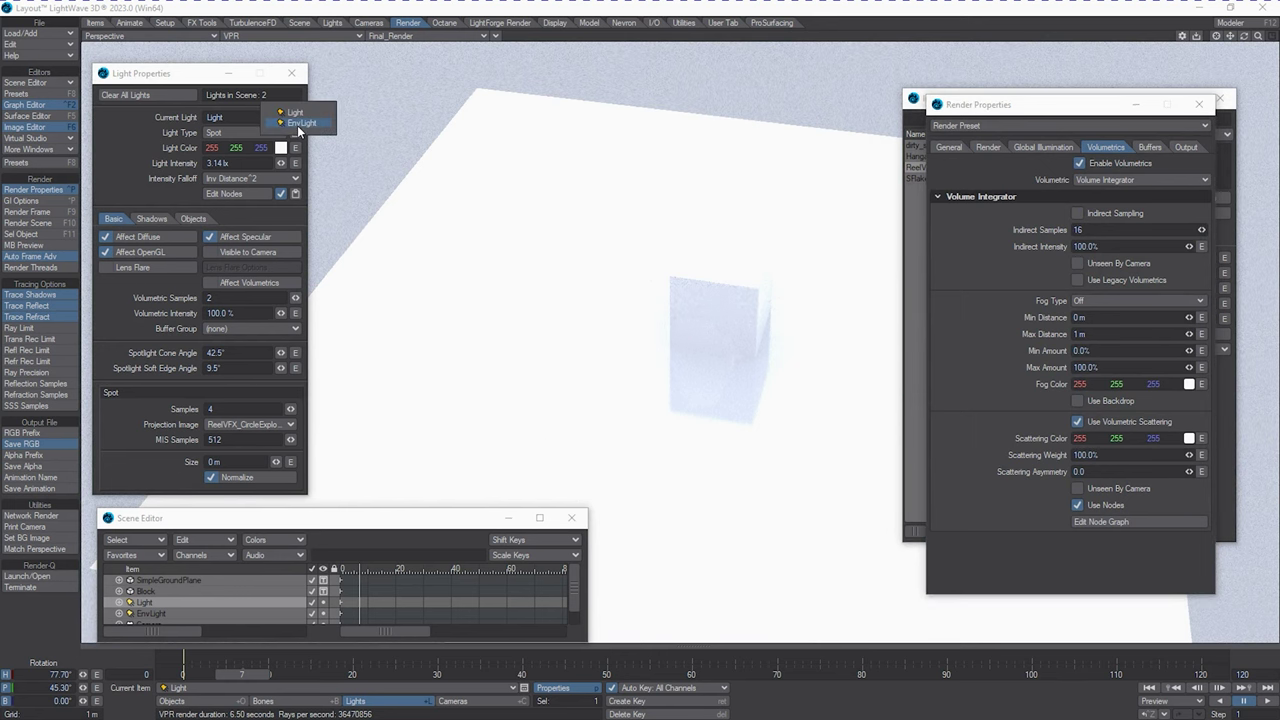
{"action": "left_click", "coordinate": [300, 123]}
{"action": "left_click", "coordinate": [240, 267]}
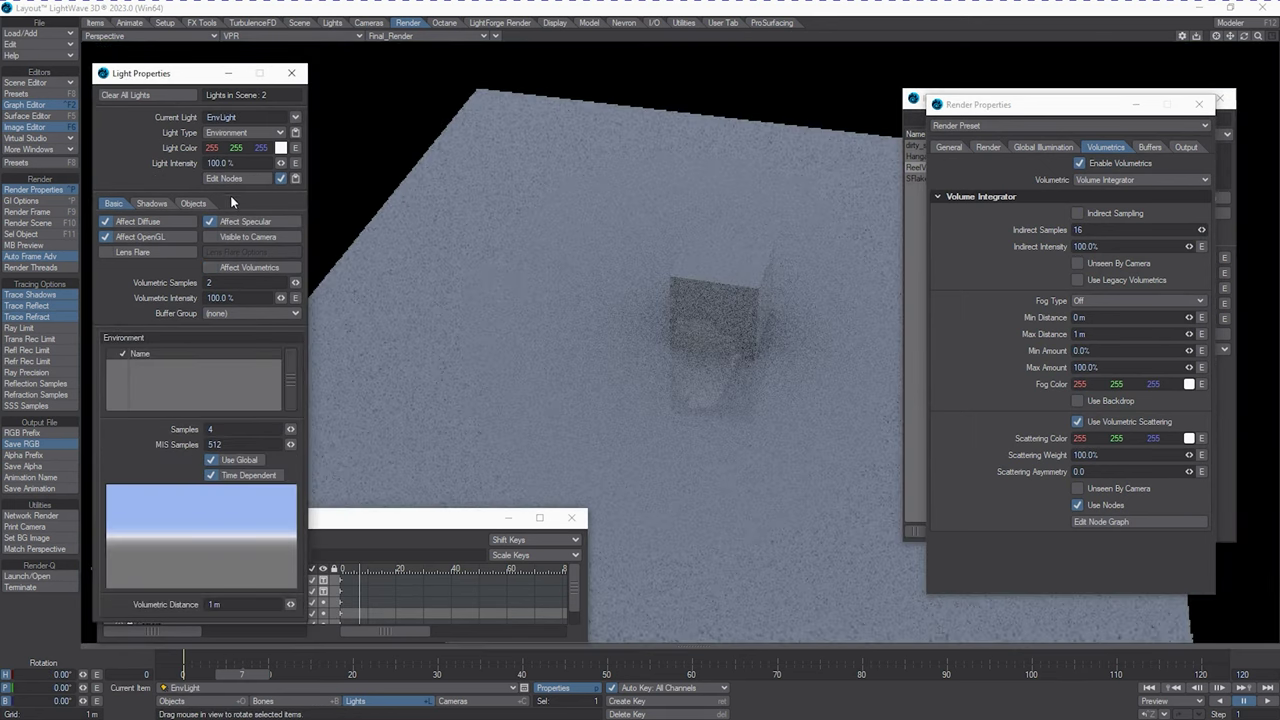
Make the spotlight named Light the current light and enable its Affect Volumetrics option.
{"action": "left_click", "coordinate": [295, 117]}
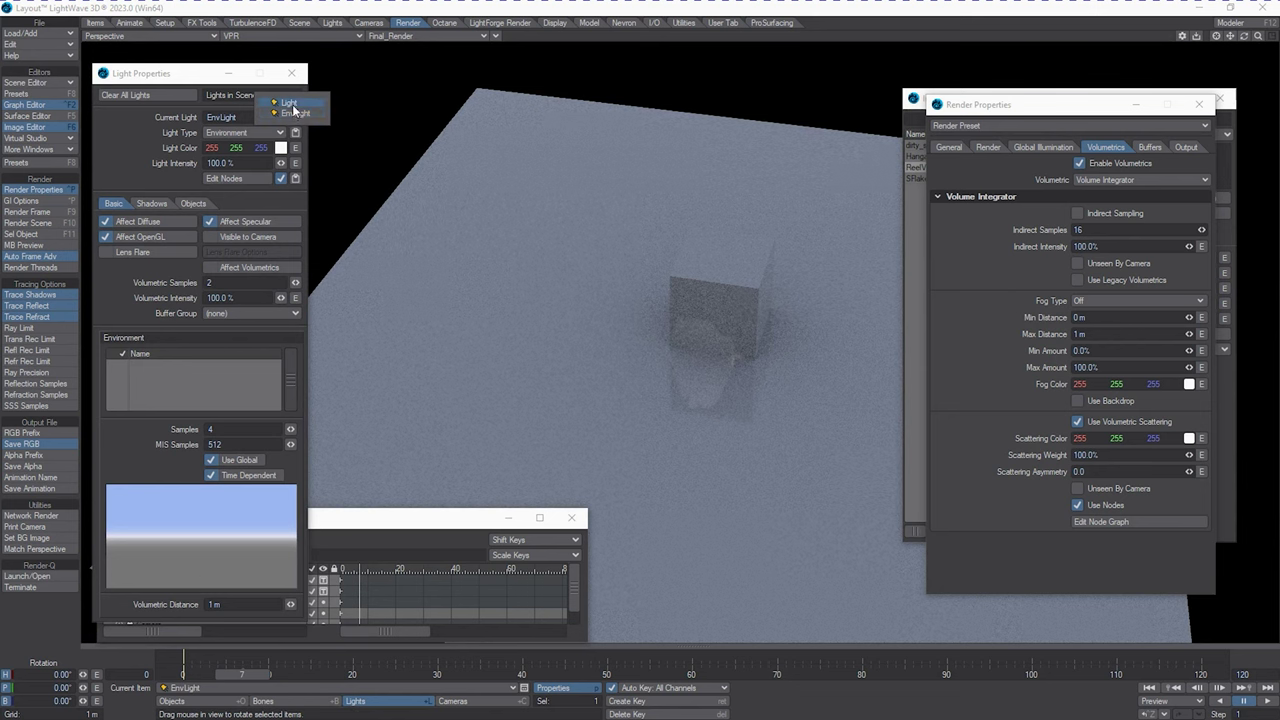
{"action": "left_click", "coordinate": [290, 104]}
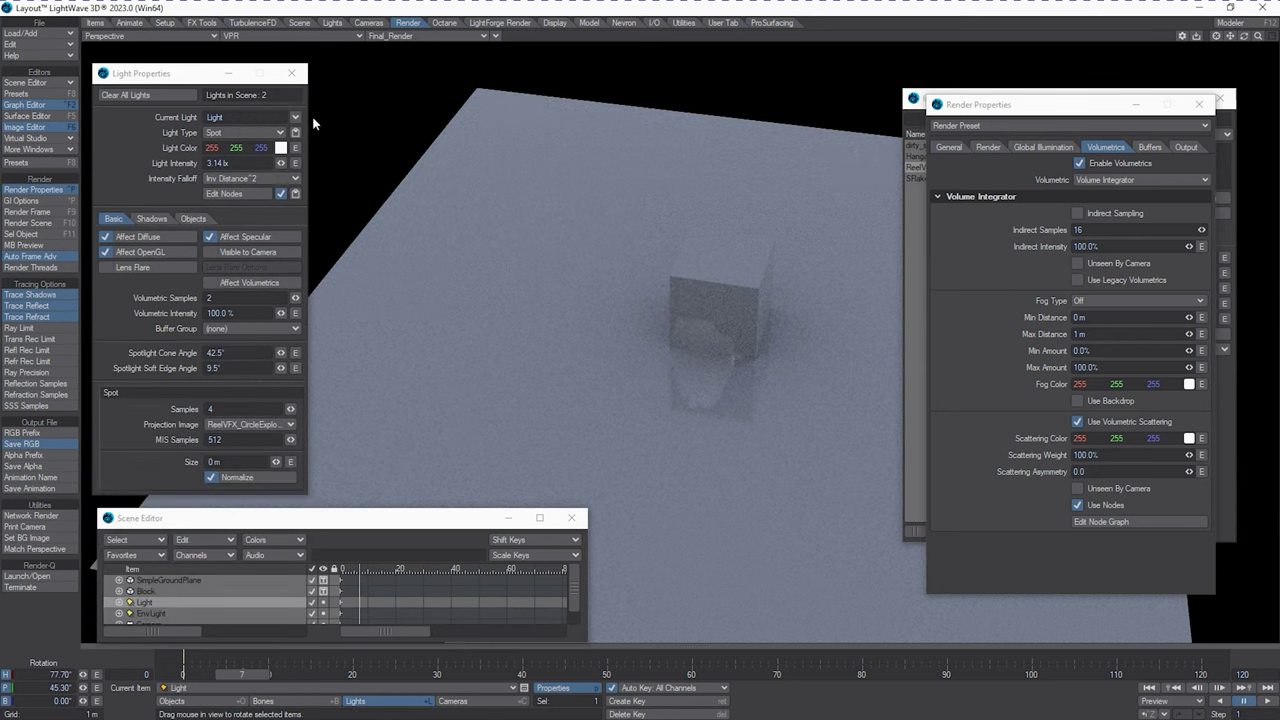
{"action": "left_click", "coordinate": [210, 282]}
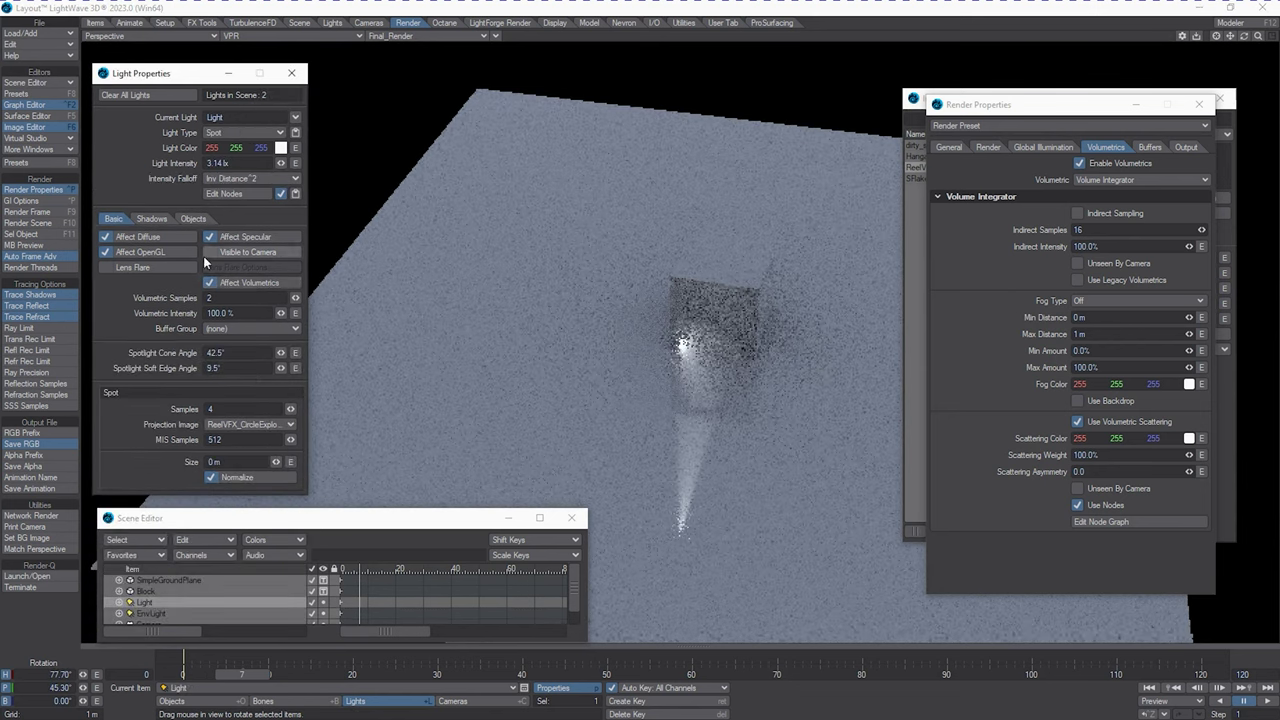
Examine the volumetric beam beside the block up close at frames 24 and 34.
{"action": "left_click_drag", "start_coordinate": [1044, 100], "coordinate": [1228, 156]}
{"action": "left_click", "coordinate": [1049, 98]}
{"action": "left_click_drag", "start_coordinate": [1242, 37], "coordinate": [1256, 38]}
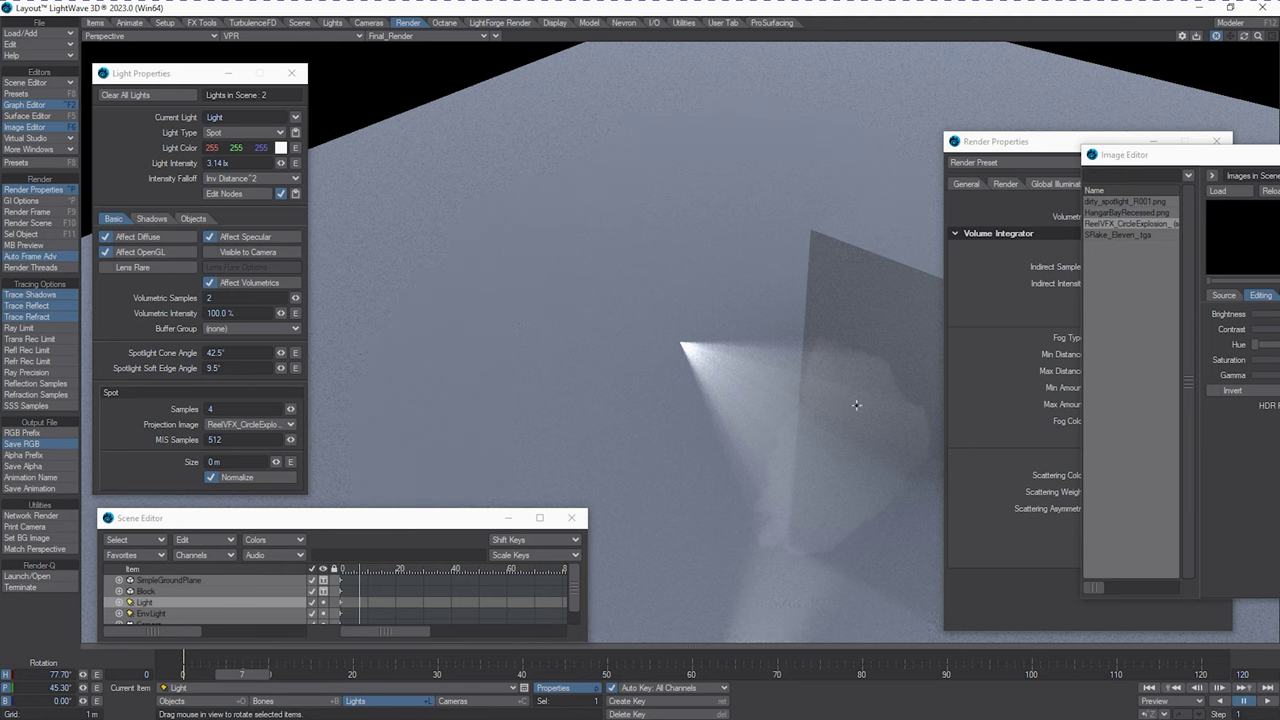
{"action": "left_click", "coordinate": [243, 678]}
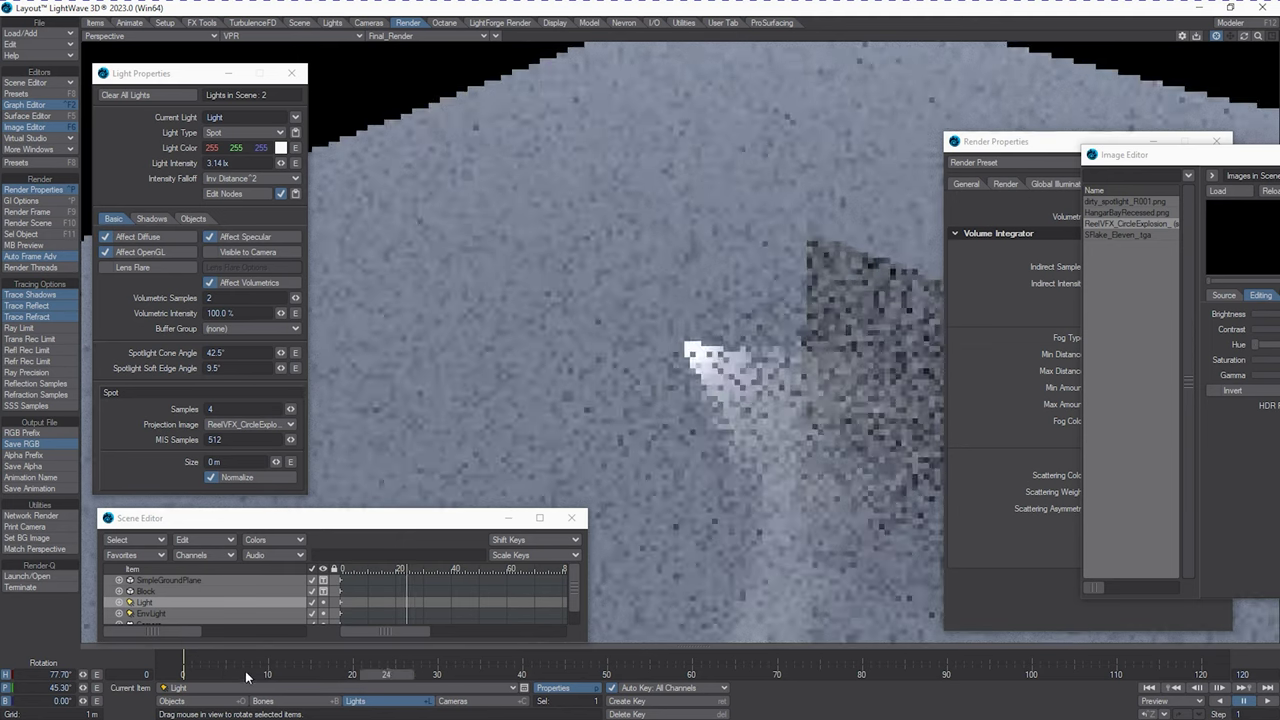
{"action": "key", "text": "Right"}
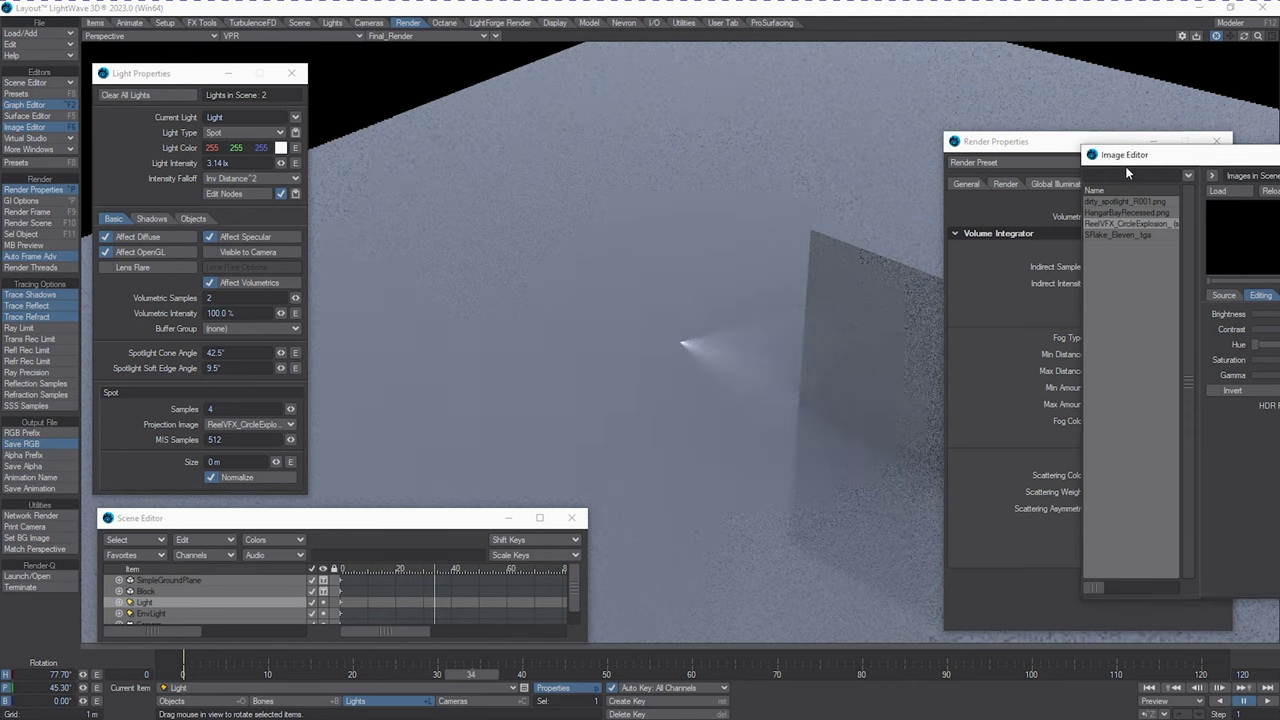
Close the Image Editor and shift the Scene Editor window slightly aside.
{"action": "left_click_drag", "start_coordinate": [1125, 156], "coordinate": [999, 198]}
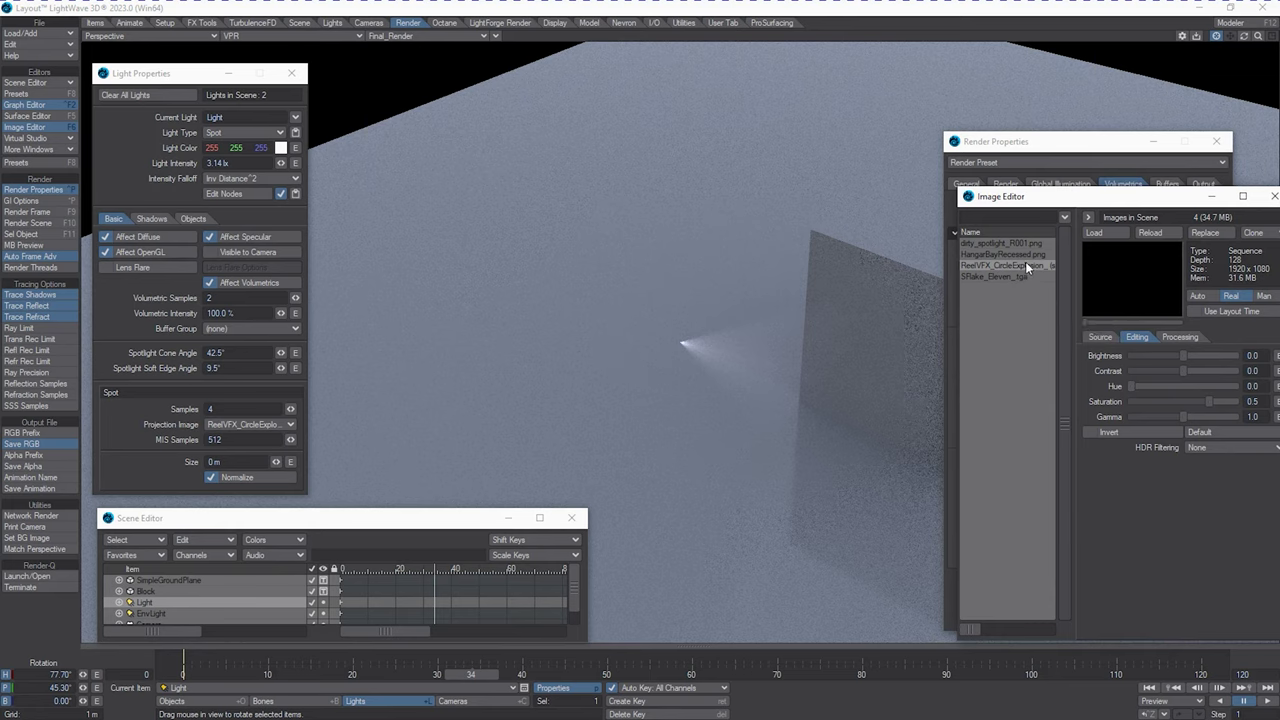
{"action": "mouse_move", "coordinate": [1089, 320]}
{"action": "left_mouse_down"}
{"action": "mouse_move", "coordinate": [1152, 329]}
{"action": "mouse_move", "coordinate": [1088, 326]}
{"action": "left_mouse_up"}
{"action": "left_click", "coordinate": [1273, 196]}
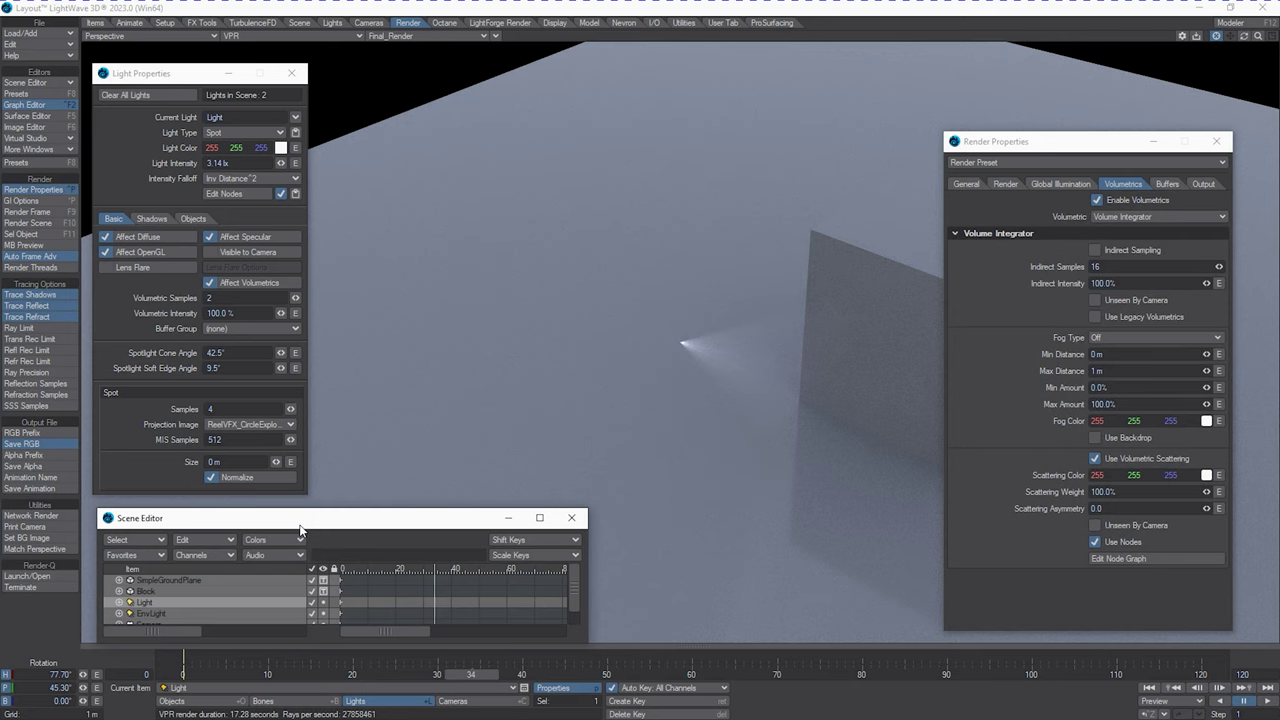
{"action": "left_click_drag", "start_coordinate": [299, 531], "coordinate": [295, 530]}
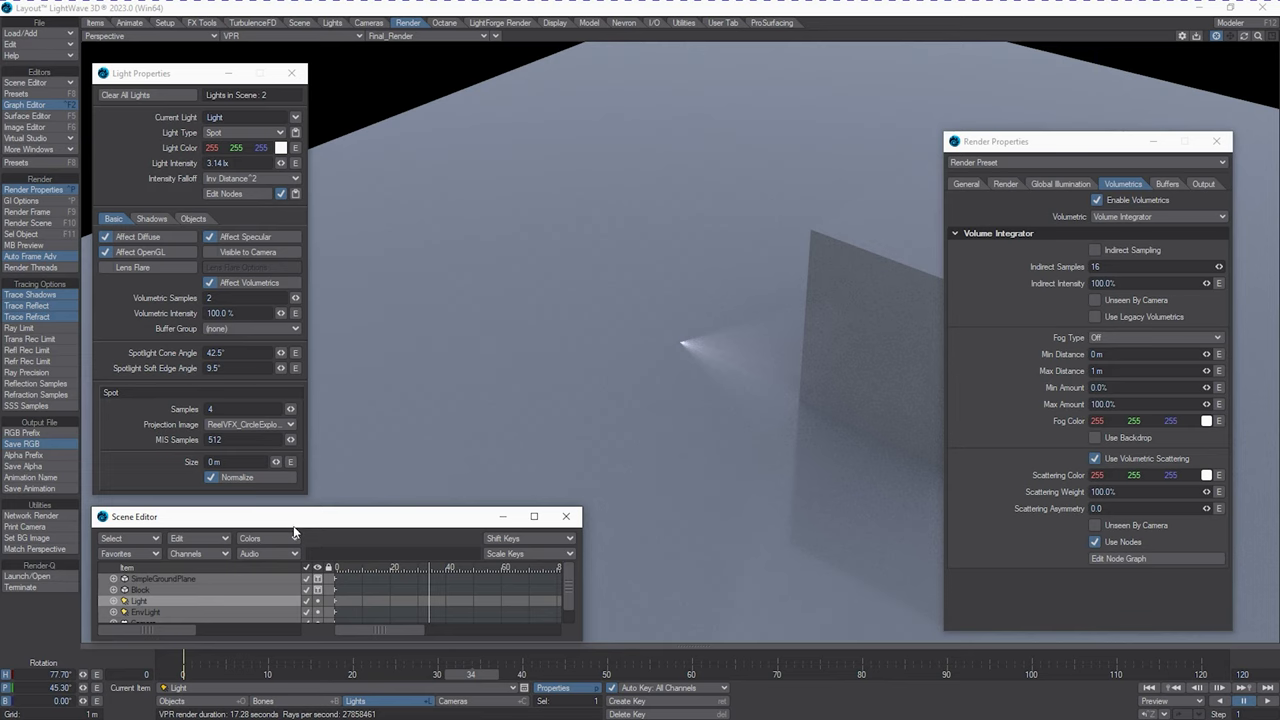
{"action": "left_click_drag", "start_coordinate": [293, 530], "coordinate": [285, 529]}
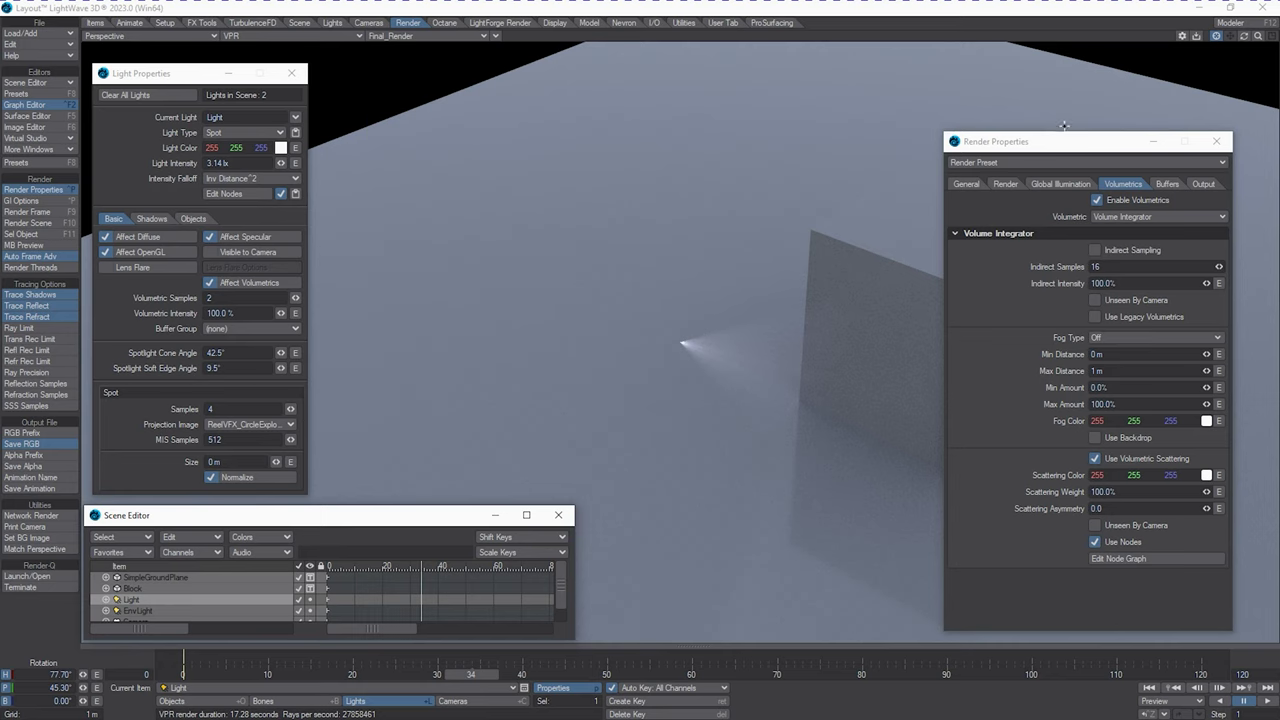
Try spotlight sizes of 1 mm, 48 mm and 100 m on the volumetric beam.
{"action": "left_click", "coordinate": [1252, 45]}
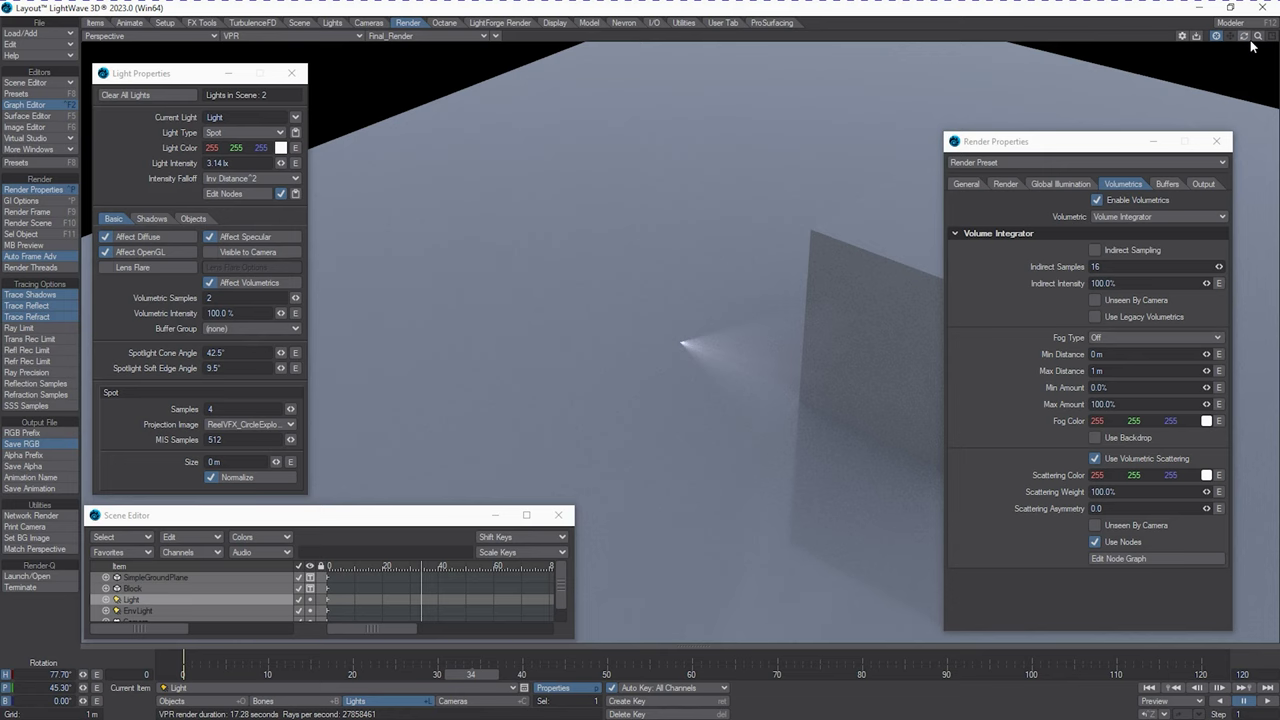
{"action": "left_click_drag", "start_coordinate": [1252, 45], "coordinate": [400, 409]}
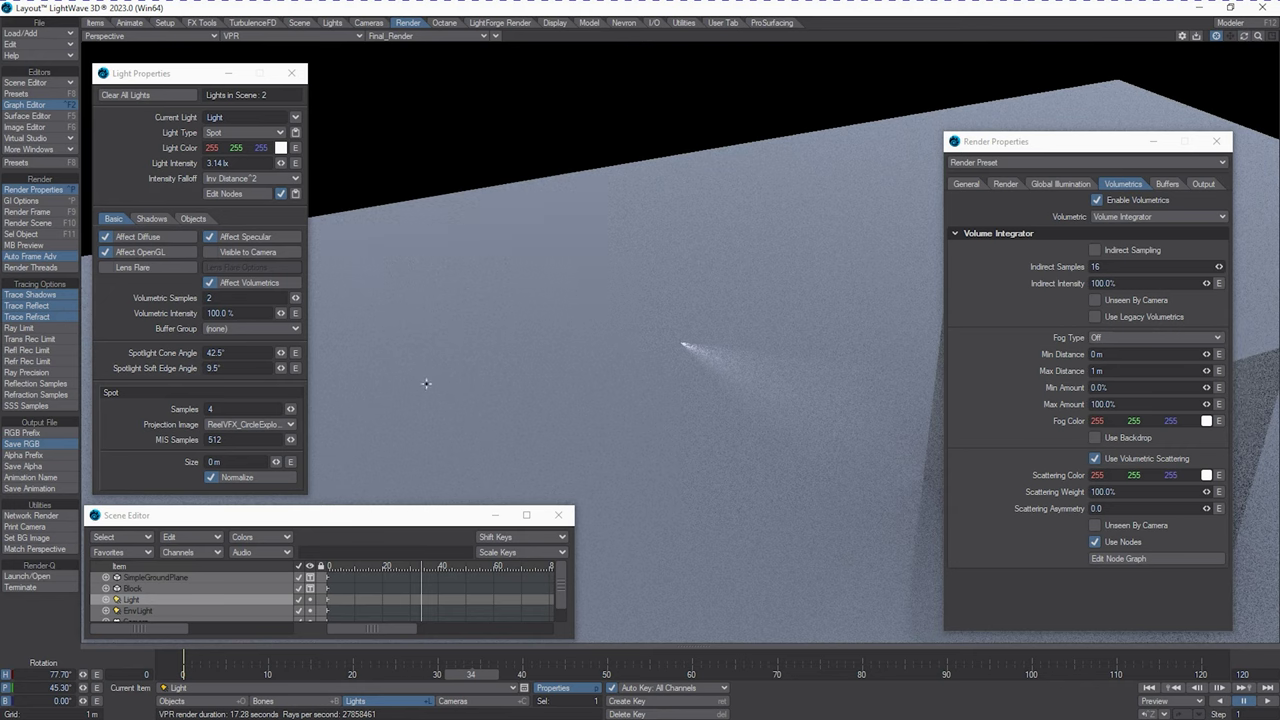
{"action": "left_click", "coordinate": [268, 474]}
{"action": "type", "text": "1mm"}
{"action": "key", "text": "Return"}
{"action": "left_click_drag", "start_coordinate": [276, 469], "coordinate": [276, 469]}
{"action": "left_click", "coordinate": [225, 462]}
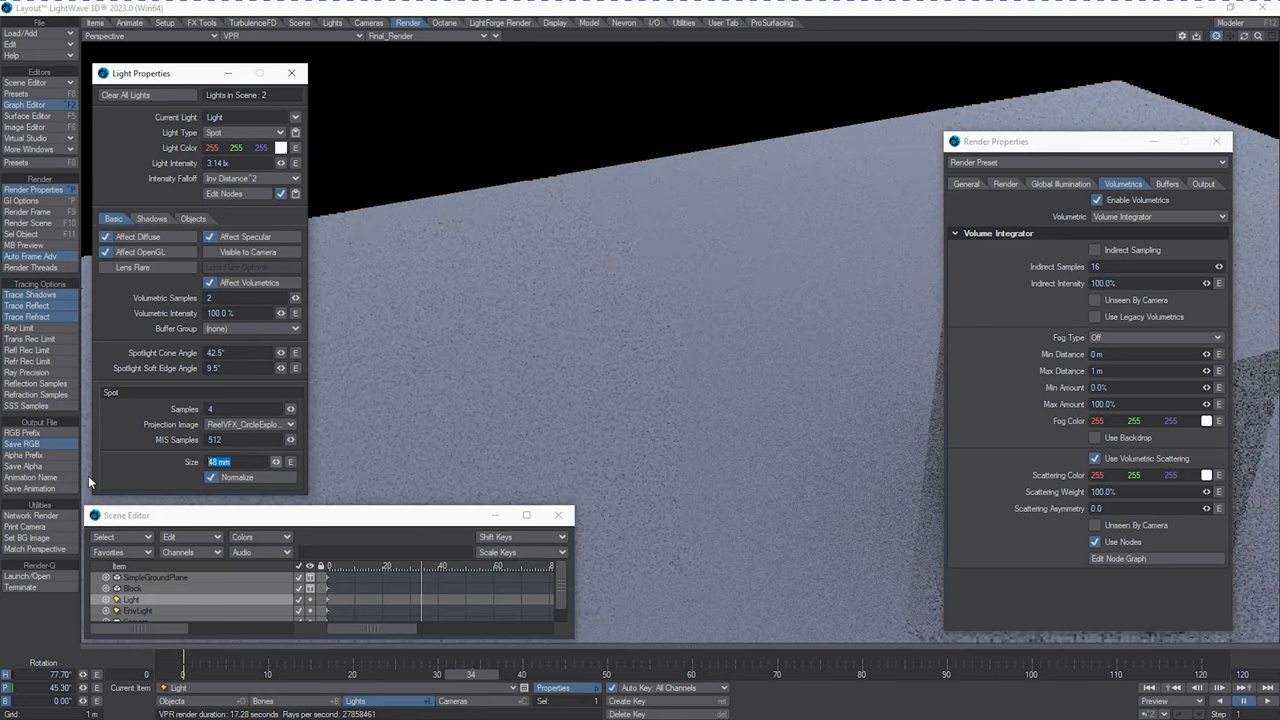
{"action": "type", "text": "100"}
{"action": "key", "text": "Return"}
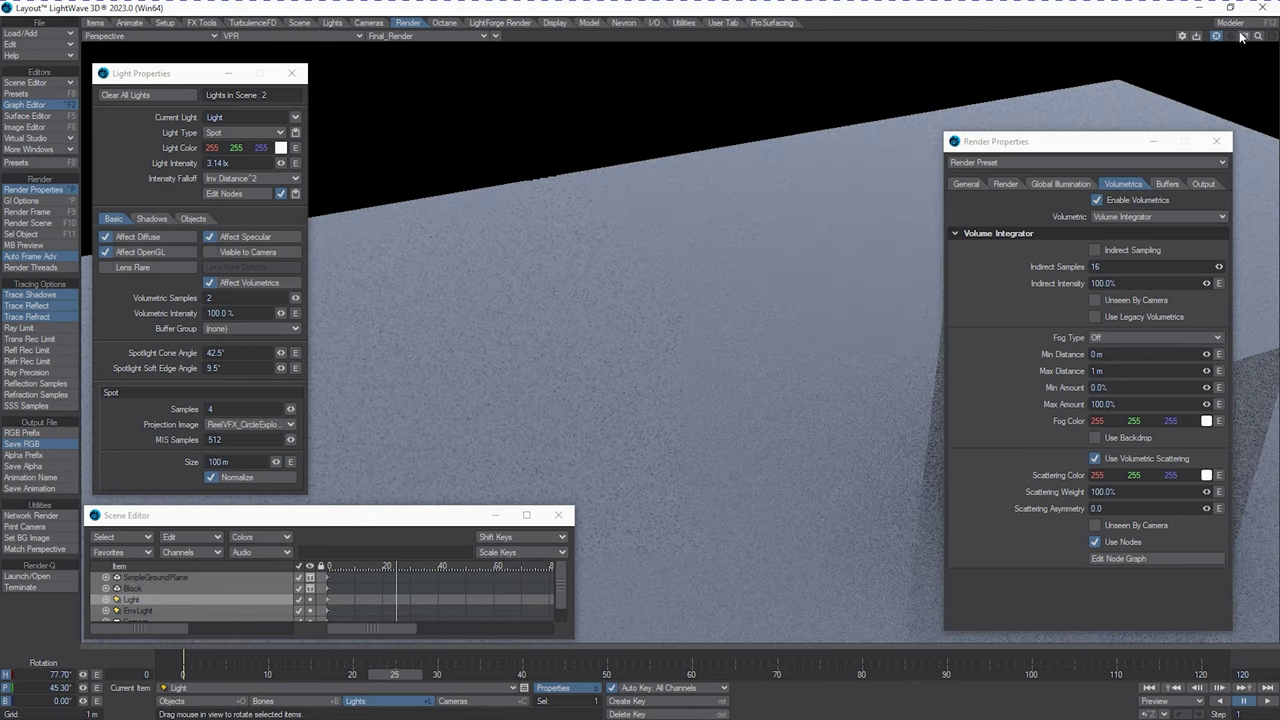
Go to frame 16 and set the spotlight's size to 100 mm.
{"action": "left_click_drag", "start_coordinate": [1244, 38], "coordinate": [1260, 40]}
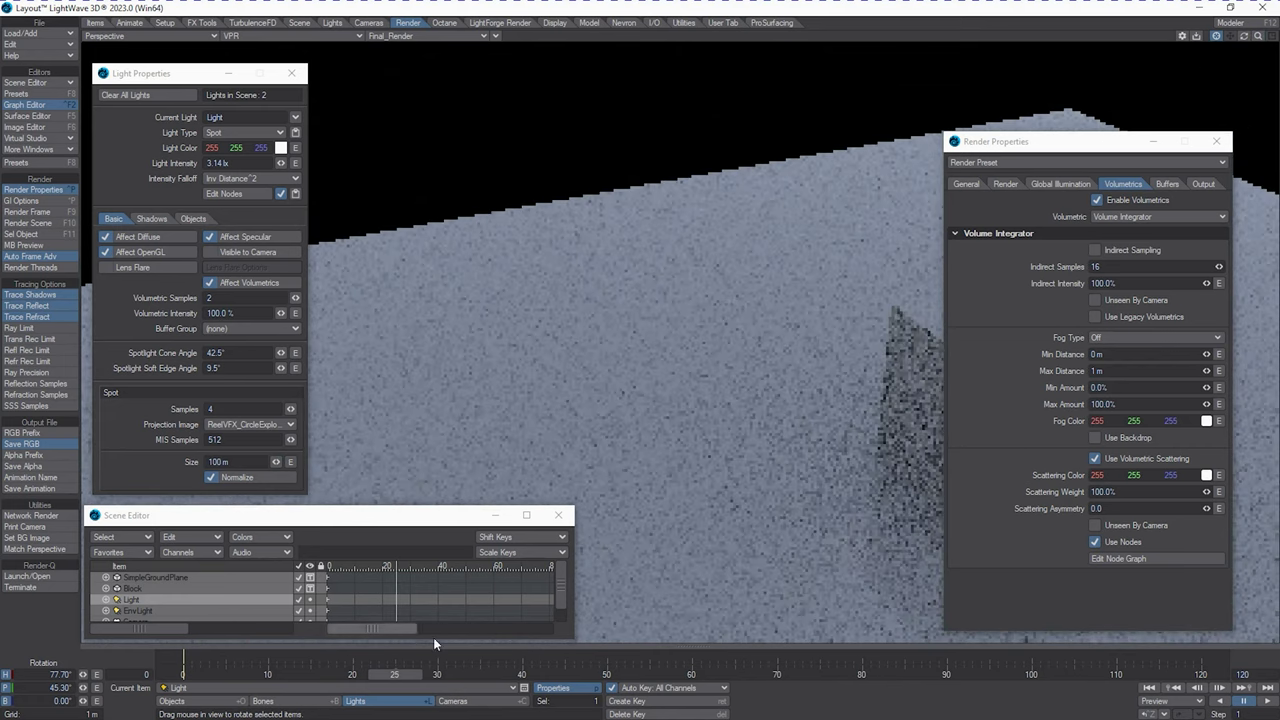
{"action": "left_click_drag", "start_coordinate": [433, 650], "coordinate": [371, 667]}
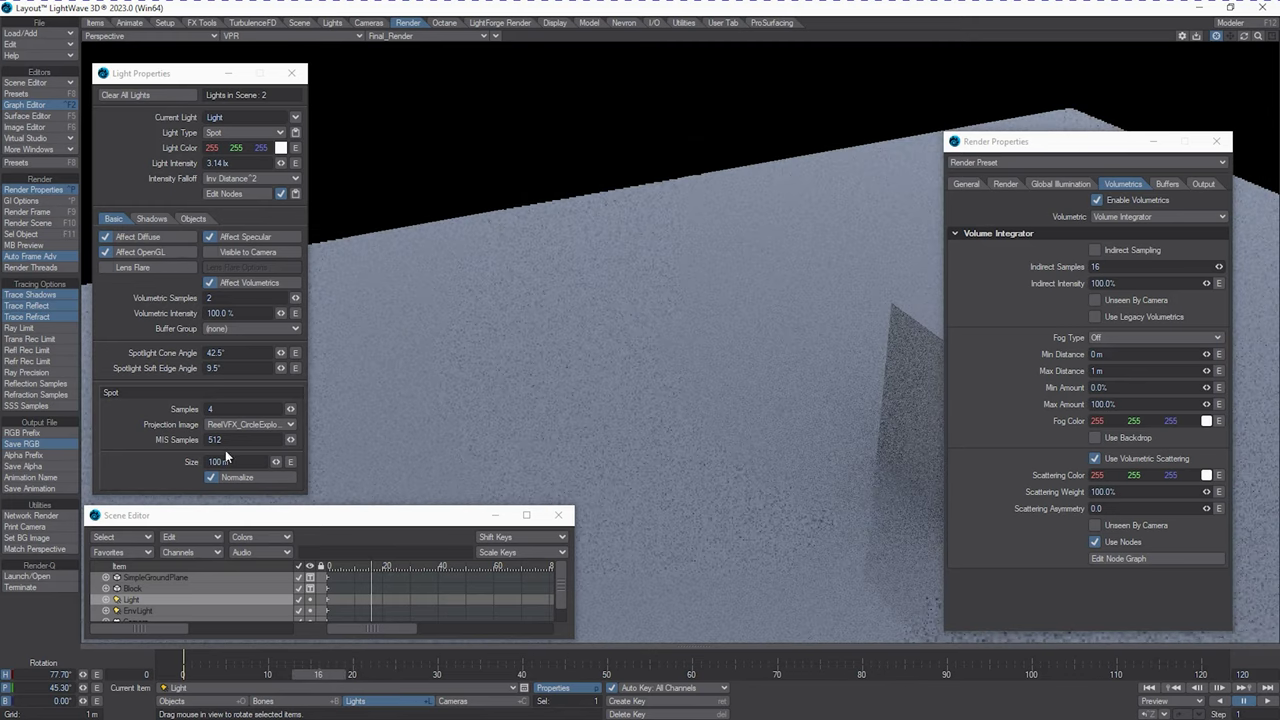
{"action": "left_click_drag", "start_coordinate": [235, 461], "coordinate": [93, 474]}
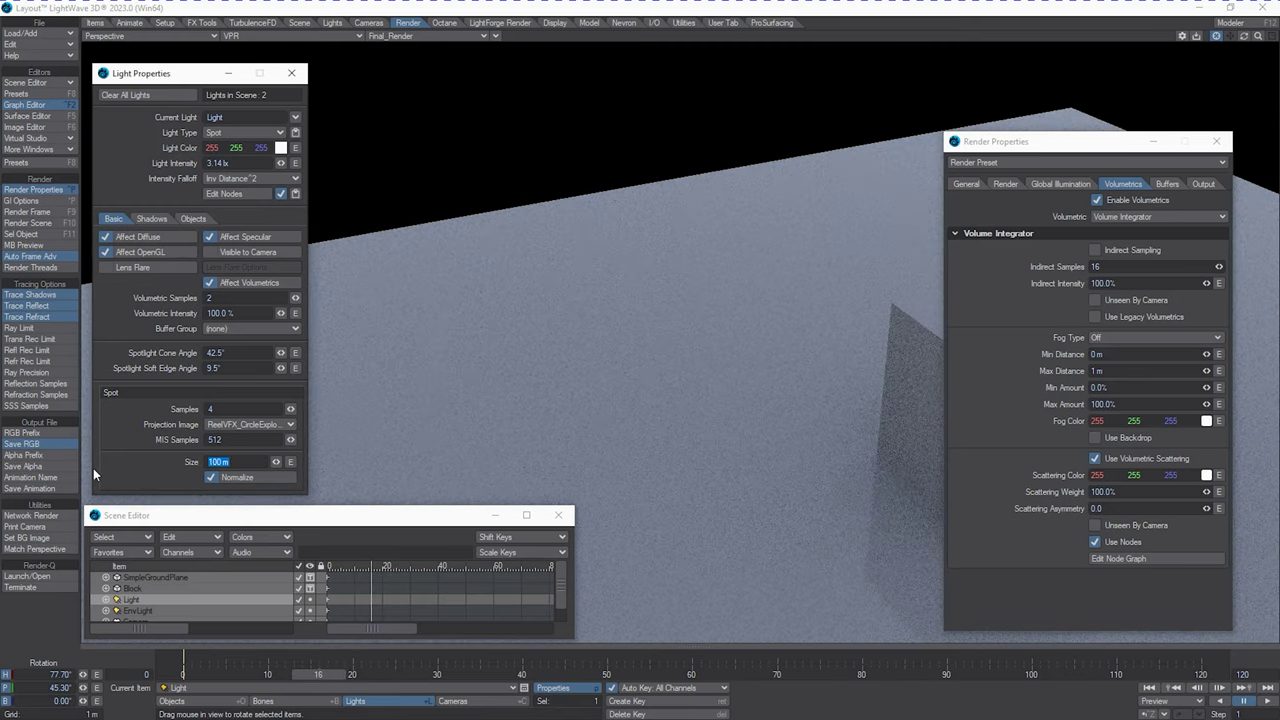
{"action": "type", "text": "100"}
{"action": "key", "text": "Return"}
{"action": "left_click", "coordinate": [1260, 37]}
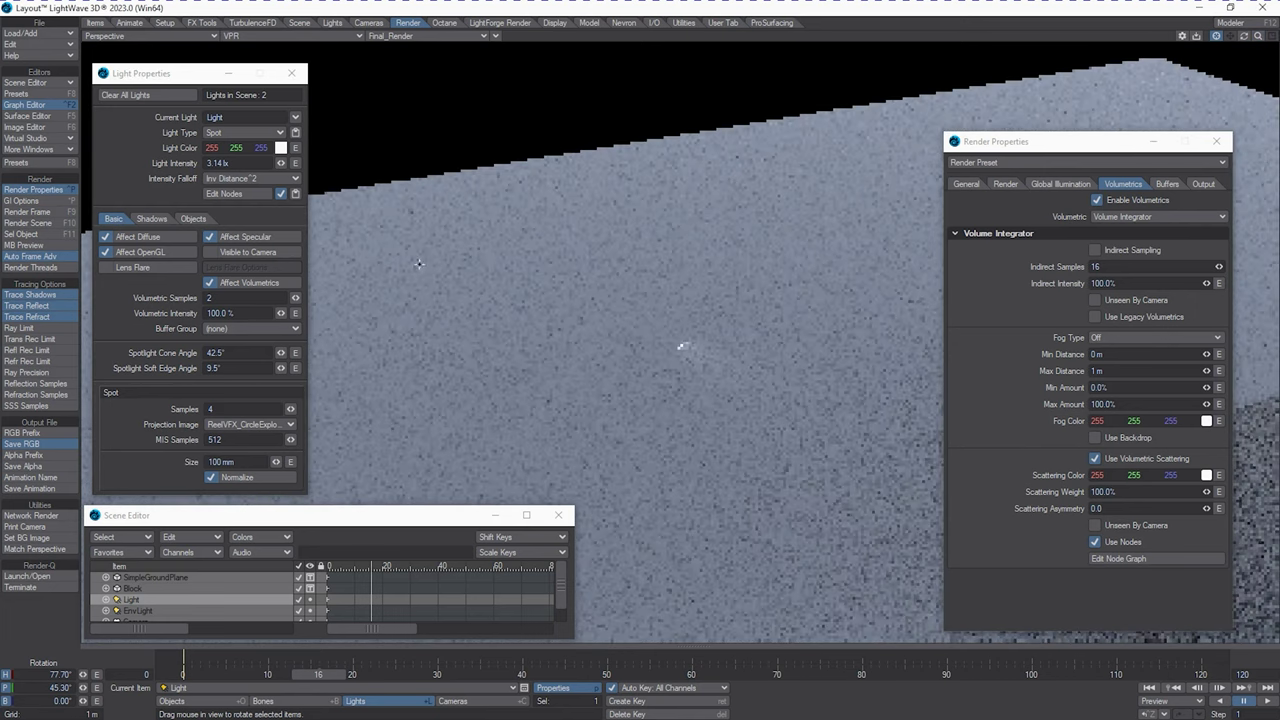
Set the spotlight's projection image to HangarBayRecessed.png and enable Visible to Camera.
{"action": "left_click", "coordinate": [262, 424]}
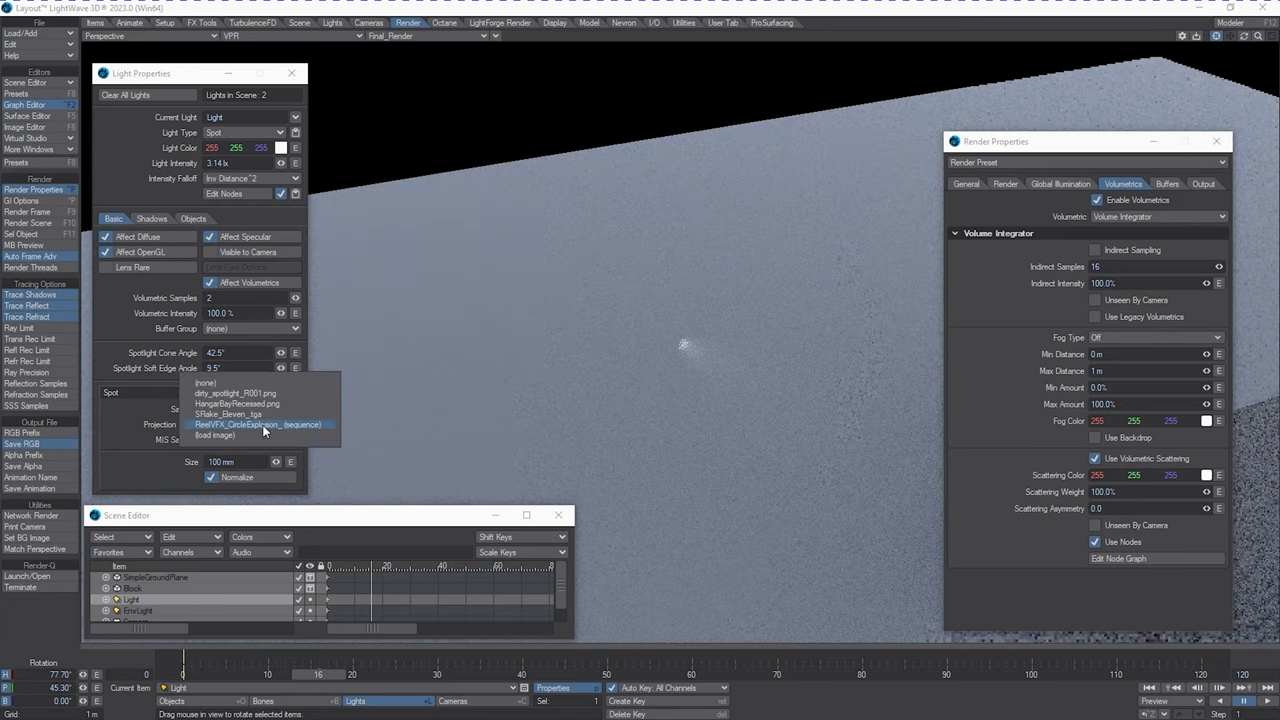
{"action": "left_click", "coordinate": [269, 405]}
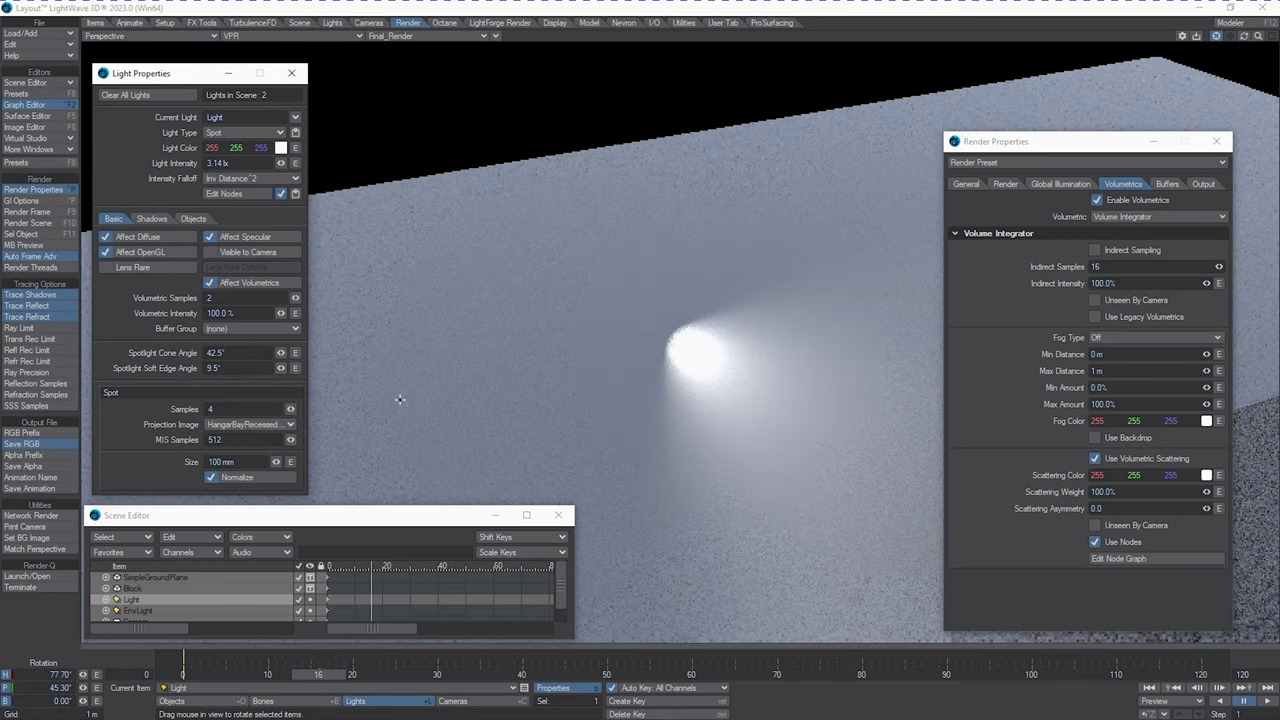
{"action": "mouse_move", "coordinate": [1243, 37]}
{"action": "left_mouse_down"}
{"action": "mouse_move", "coordinate": [1132, 47]}
{"action": "mouse_move", "coordinate": [1245, 40]}
{"action": "left_mouse_up"}
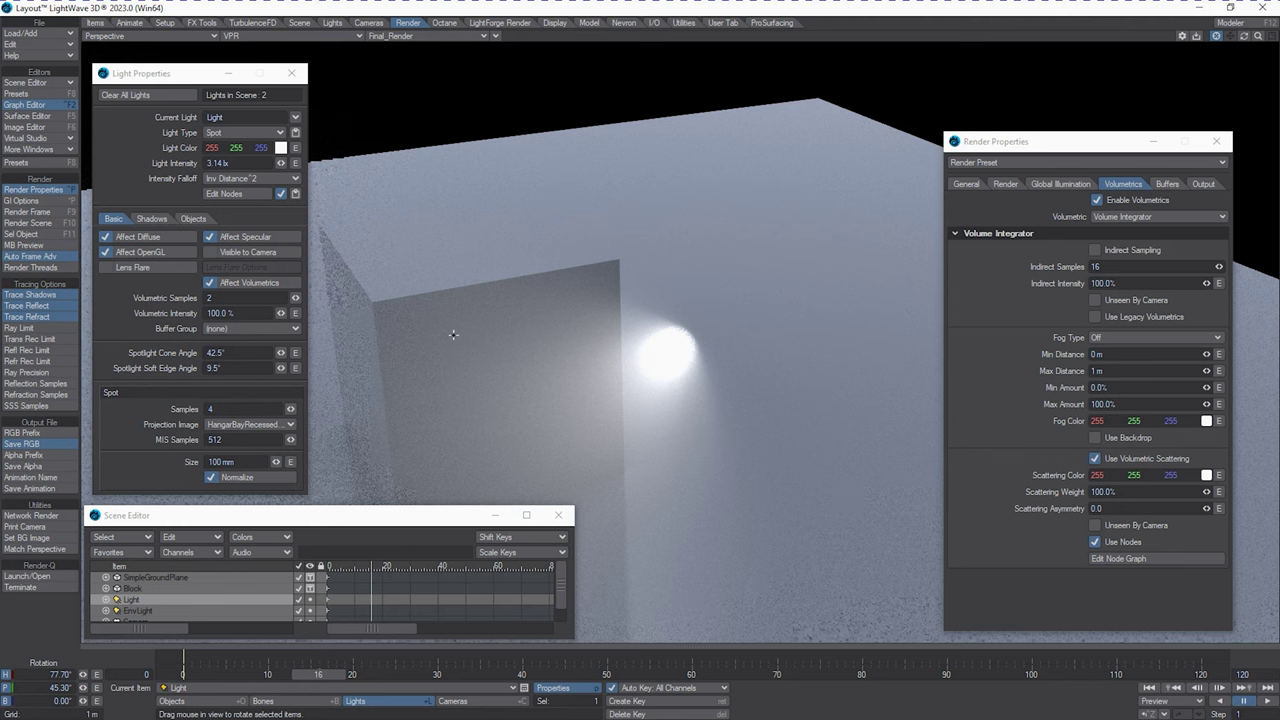
{"action": "left_click", "coordinate": [234, 260]}
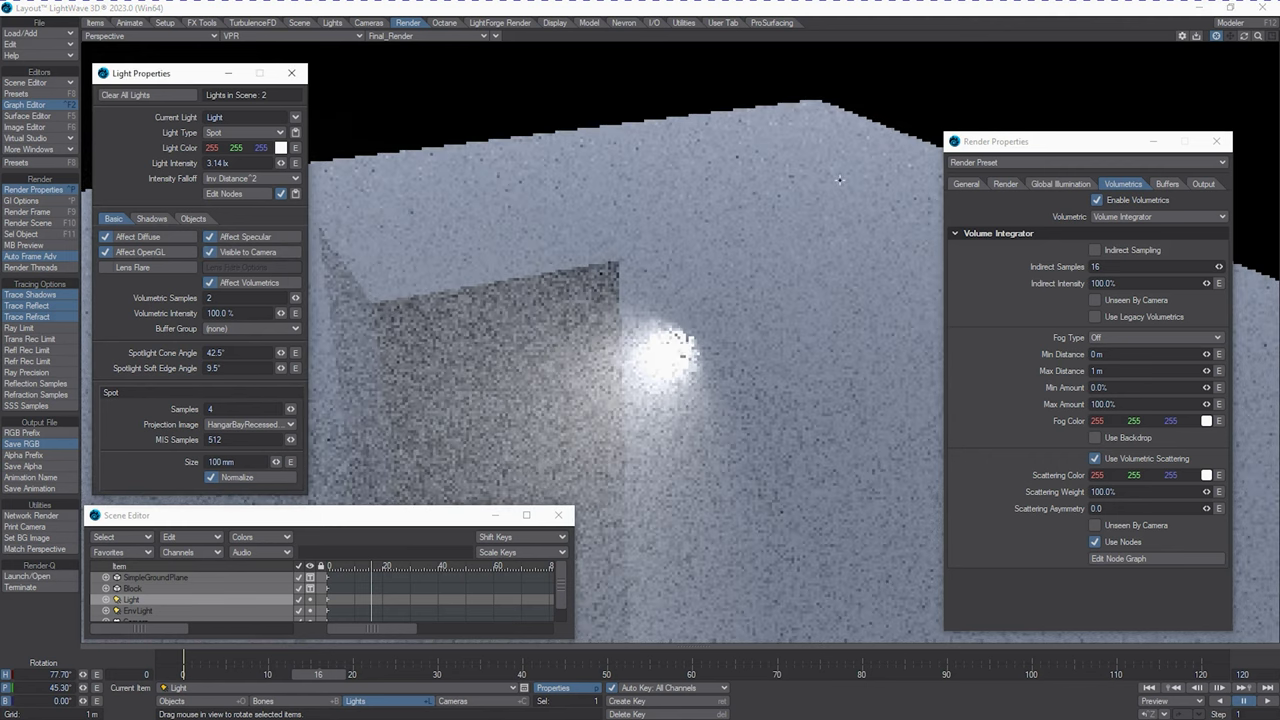
{"action": "left_click_drag", "start_coordinate": [1258, 36], "coordinate": [775, 341]}
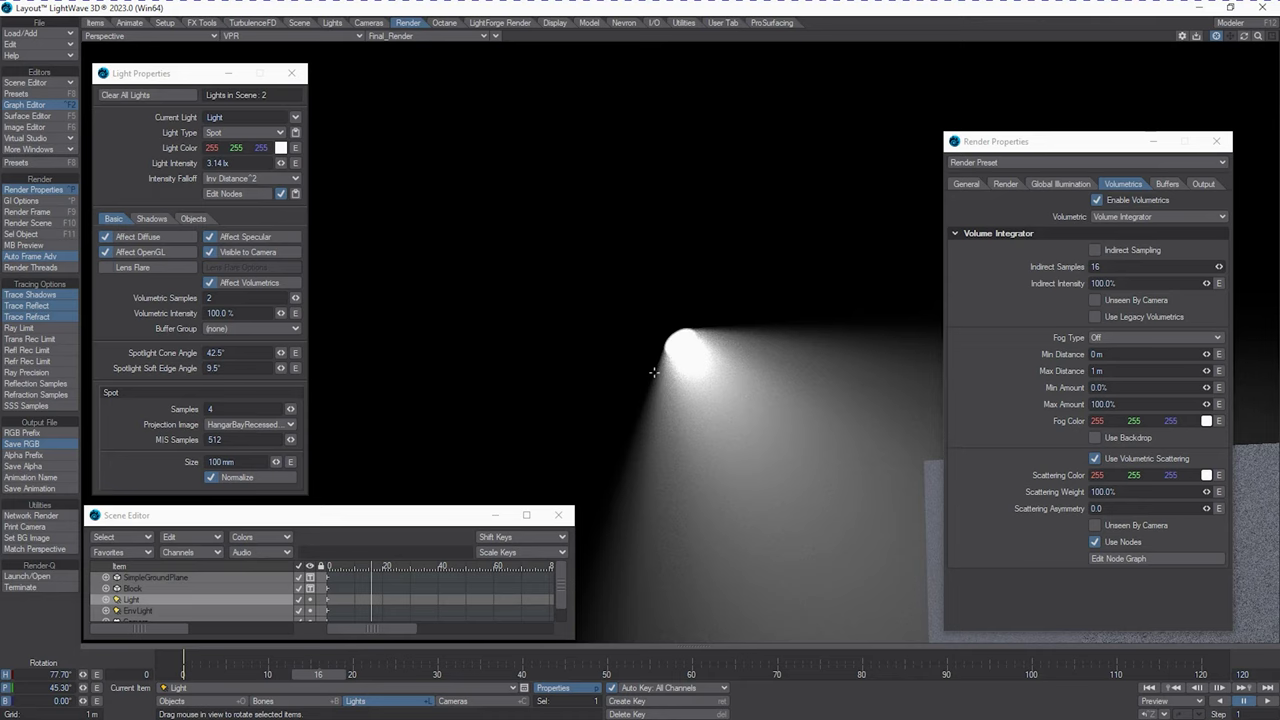
Reduce the spotlight's size to 89 mm and compare the beam with Visible to Camera off and on, leaving it enabled.
{"action": "left_click_drag", "start_coordinate": [1021, 141], "coordinate": [1059, 121]}
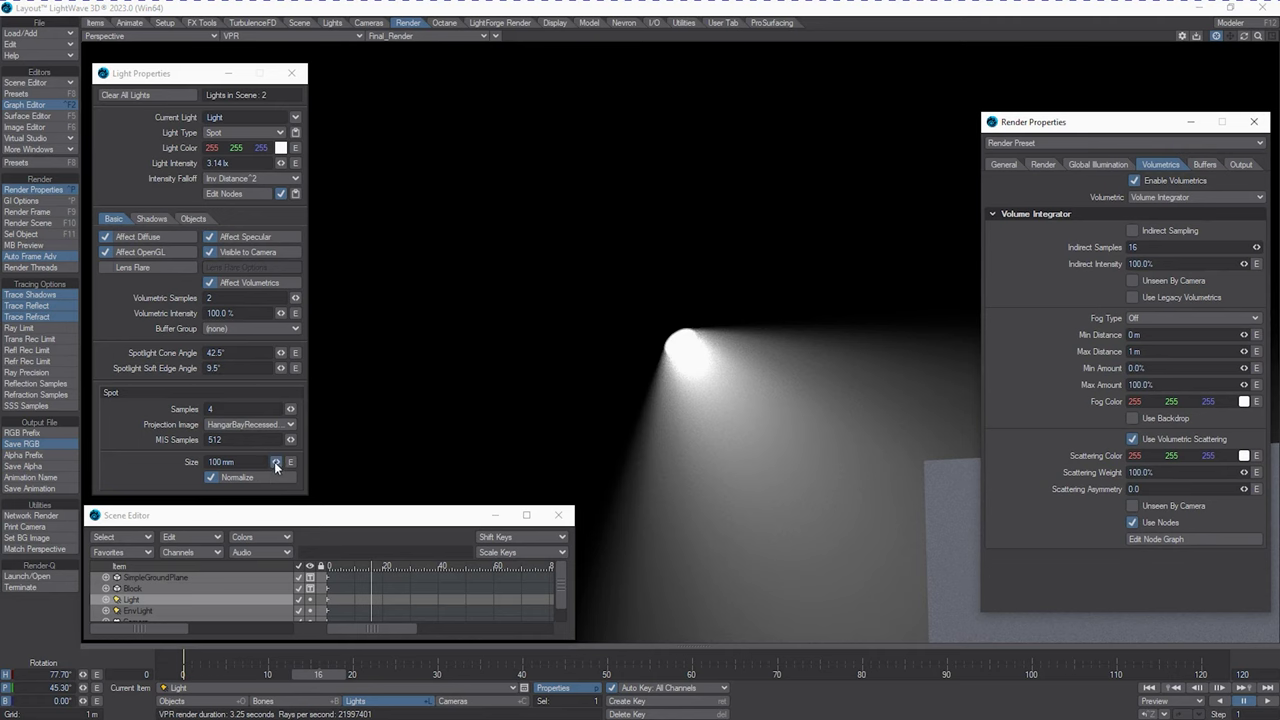
{"action": "left_click_drag", "start_coordinate": [276, 461], "coordinate": [276, 467]}
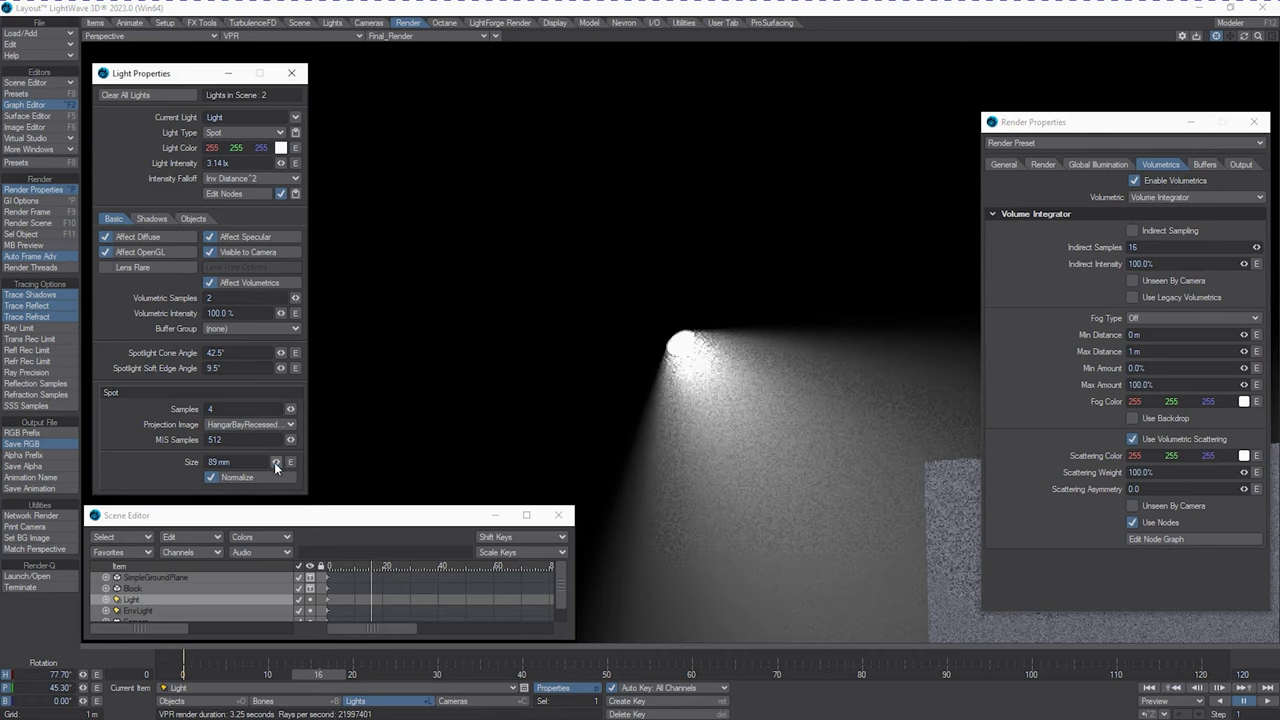
{"action": "left_click", "coordinate": [219, 255]}
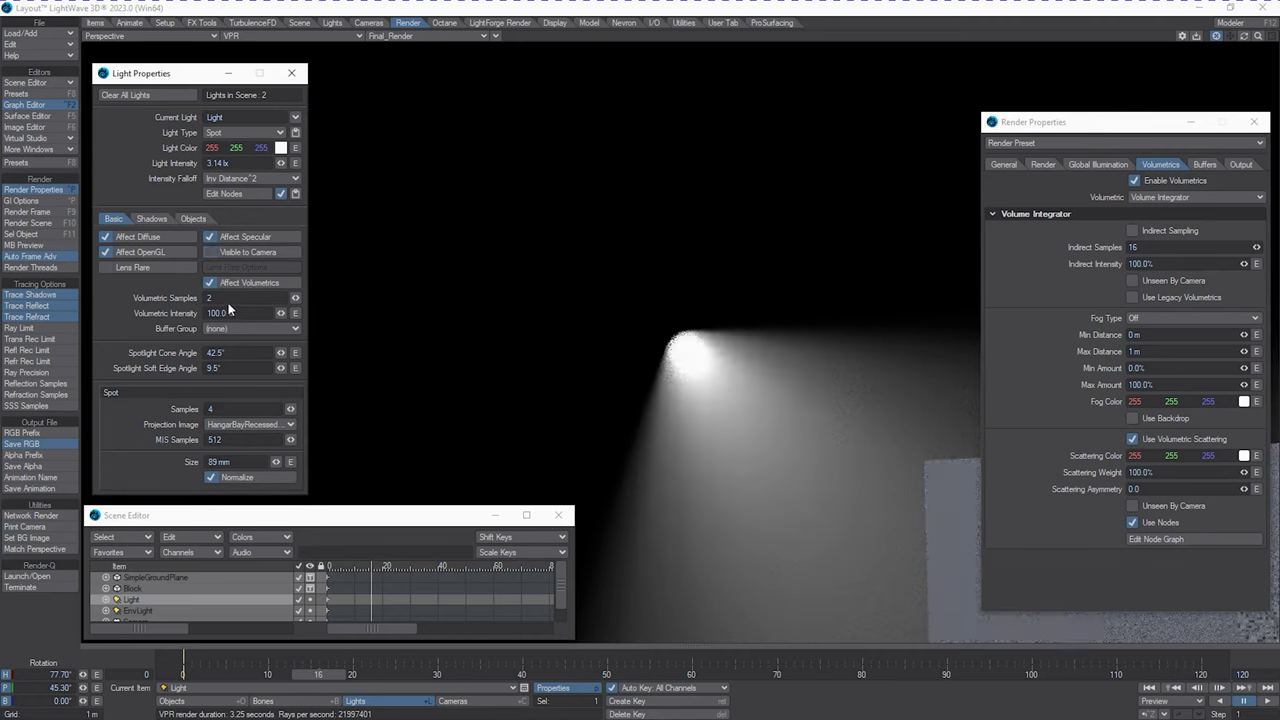
{"action": "left_click", "coordinate": [221, 253]}
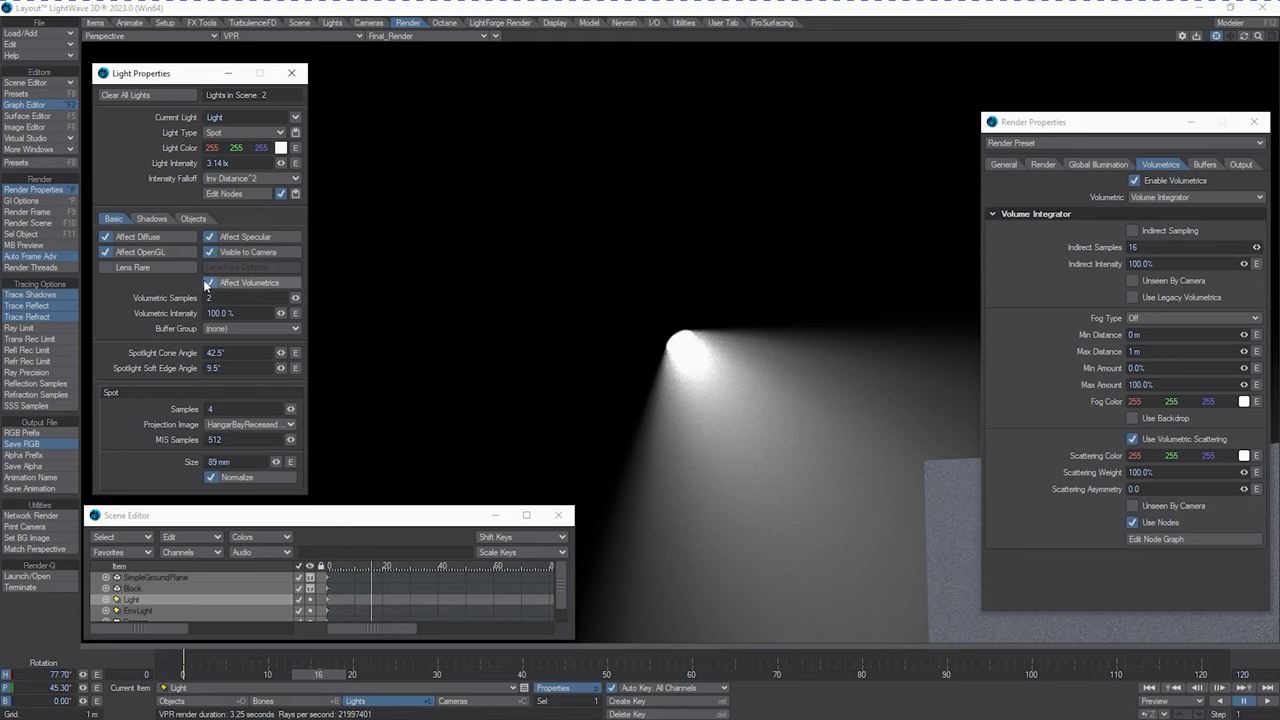
Turn off the spotlight's Affect Volumetrics option and try dirty_spotlight_R001.png as its projection image.
{"action": "left_click", "coordinate": [208, 284]}
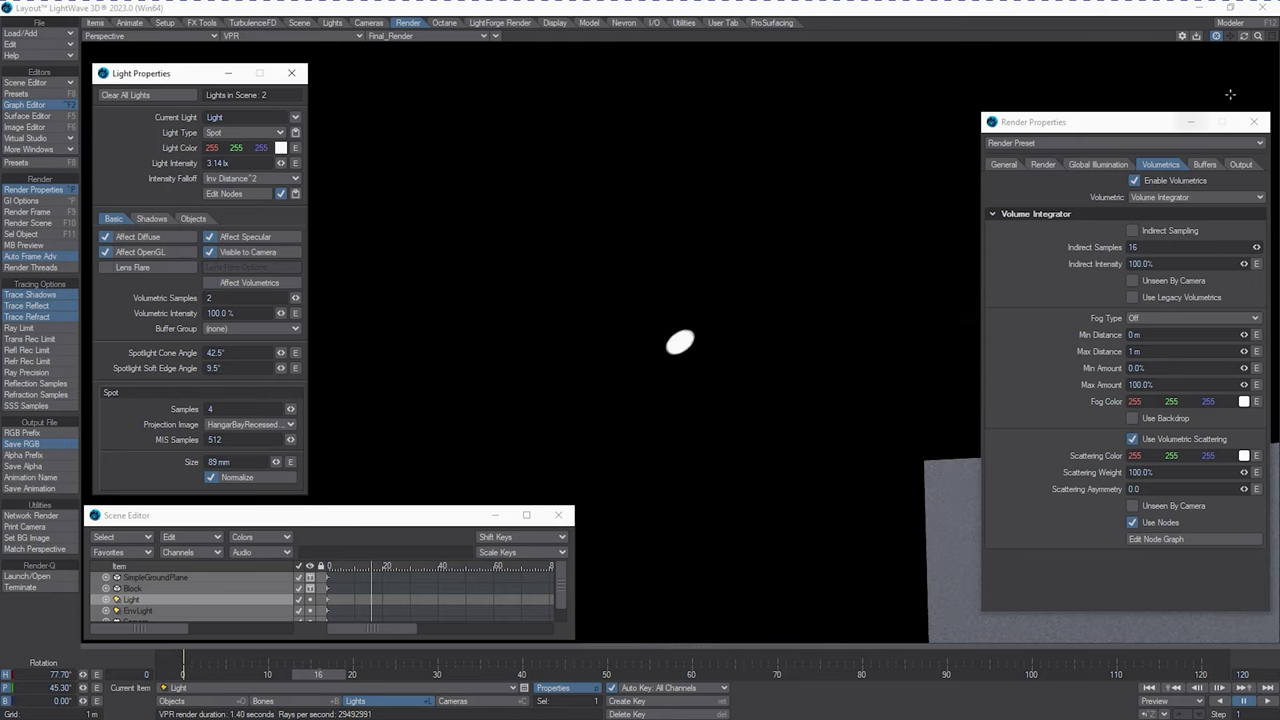
{"action": "left_click_drag", "start_coordinate": [1248, 40], "coordinate": [1259, 40]}
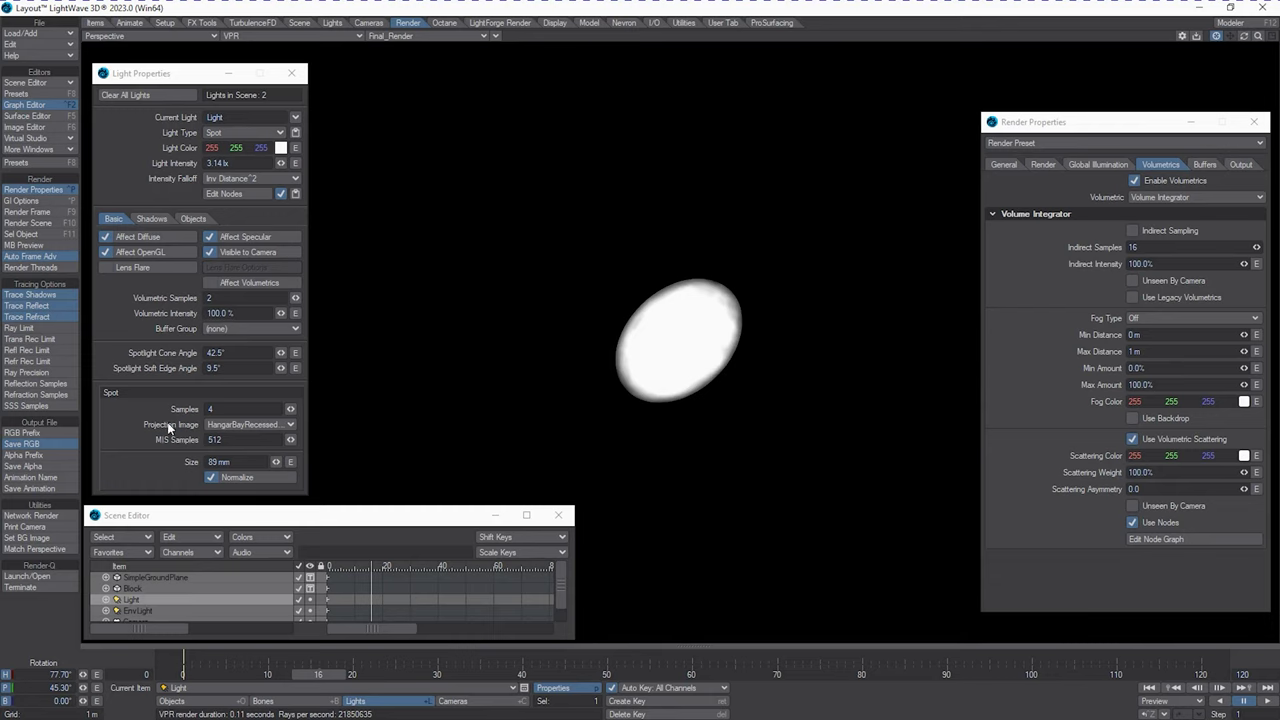
{"action": "left_click", "coordinate": [241, 426]}
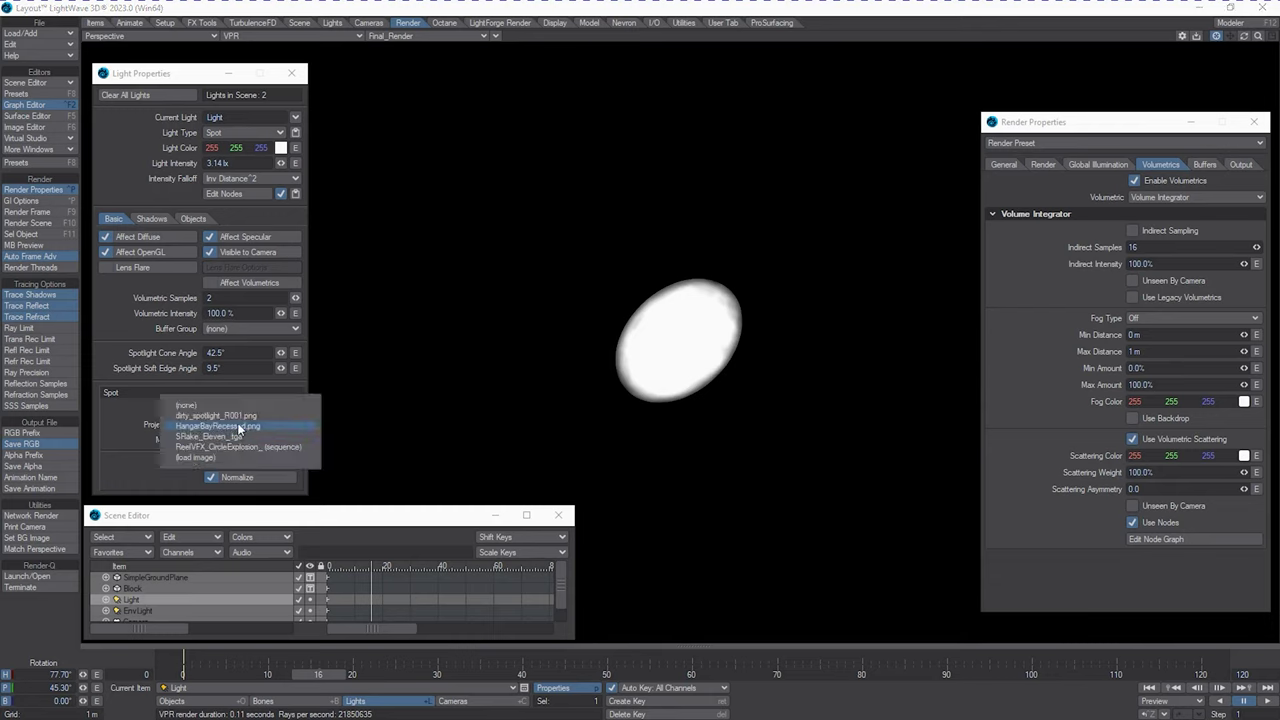
{"action": "left_click", "coordinate": [235, 418]}
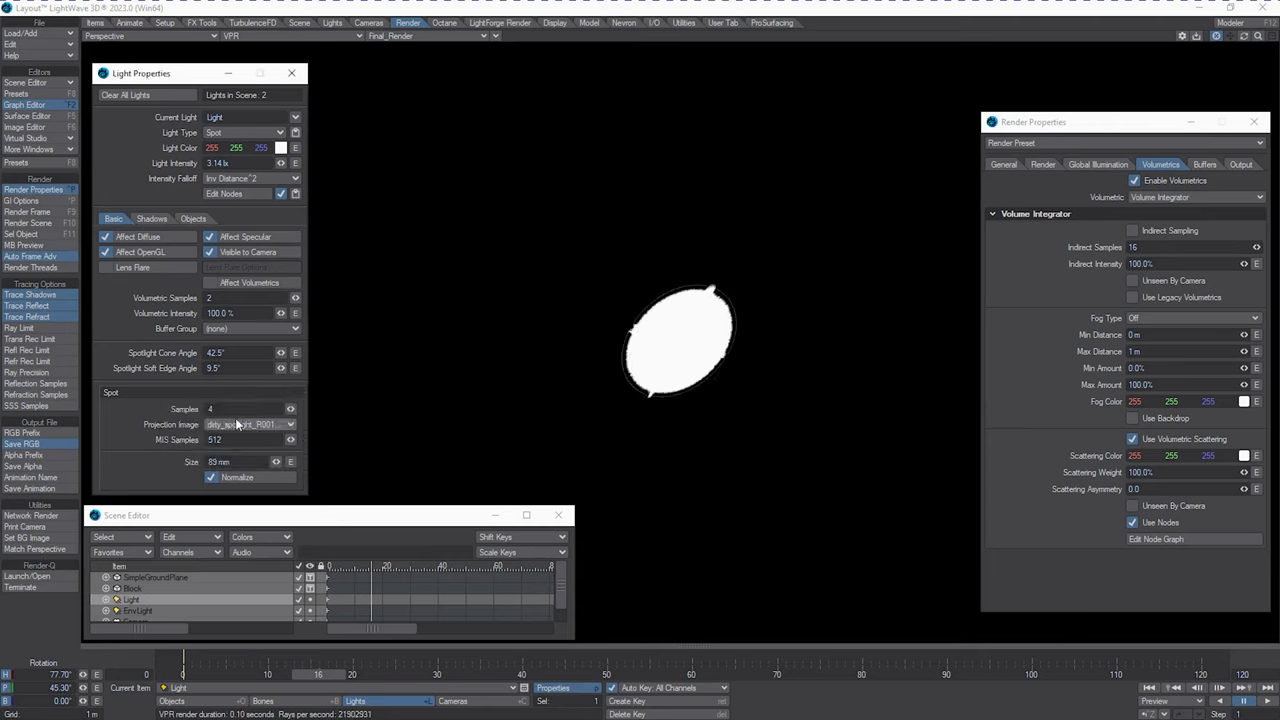
Set the projection image to SFlake_Eleven_.tga and turn on Affect Volumetrics for the spotlight.
{"action": "left_click", "coordinate": [236, 425]}
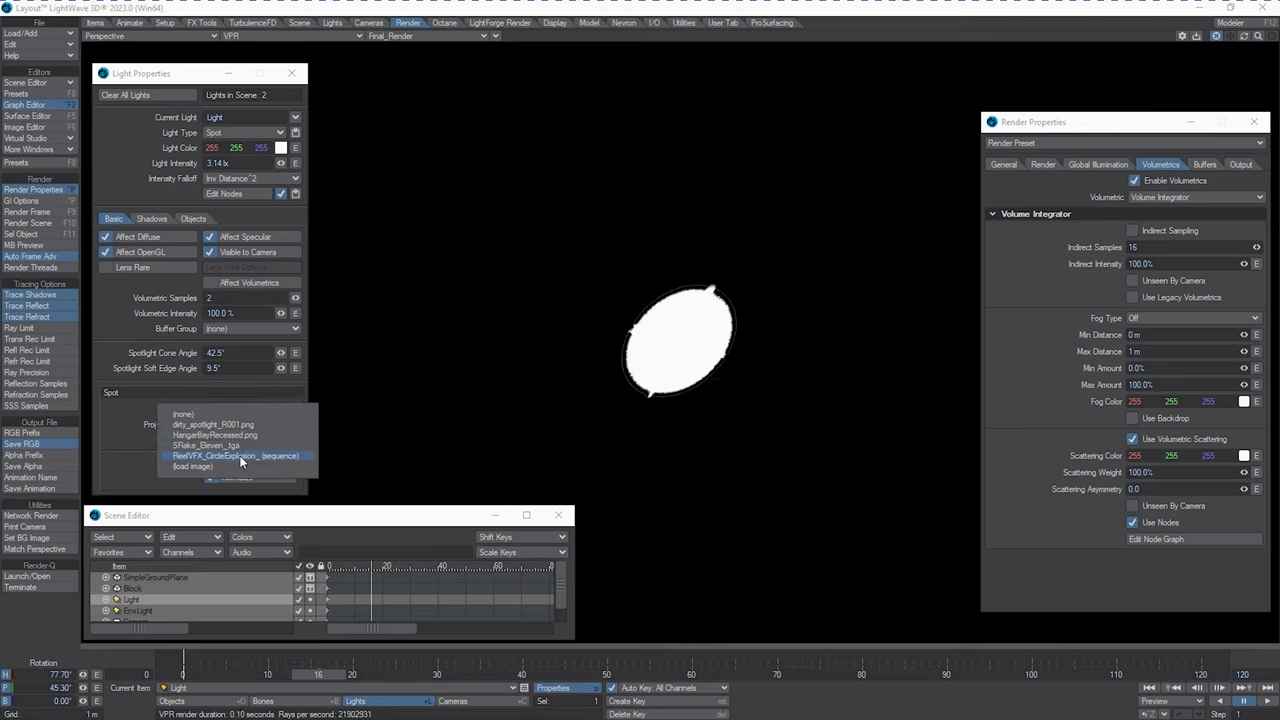
{"action": "left_click", "coordinate": [240, 446]}
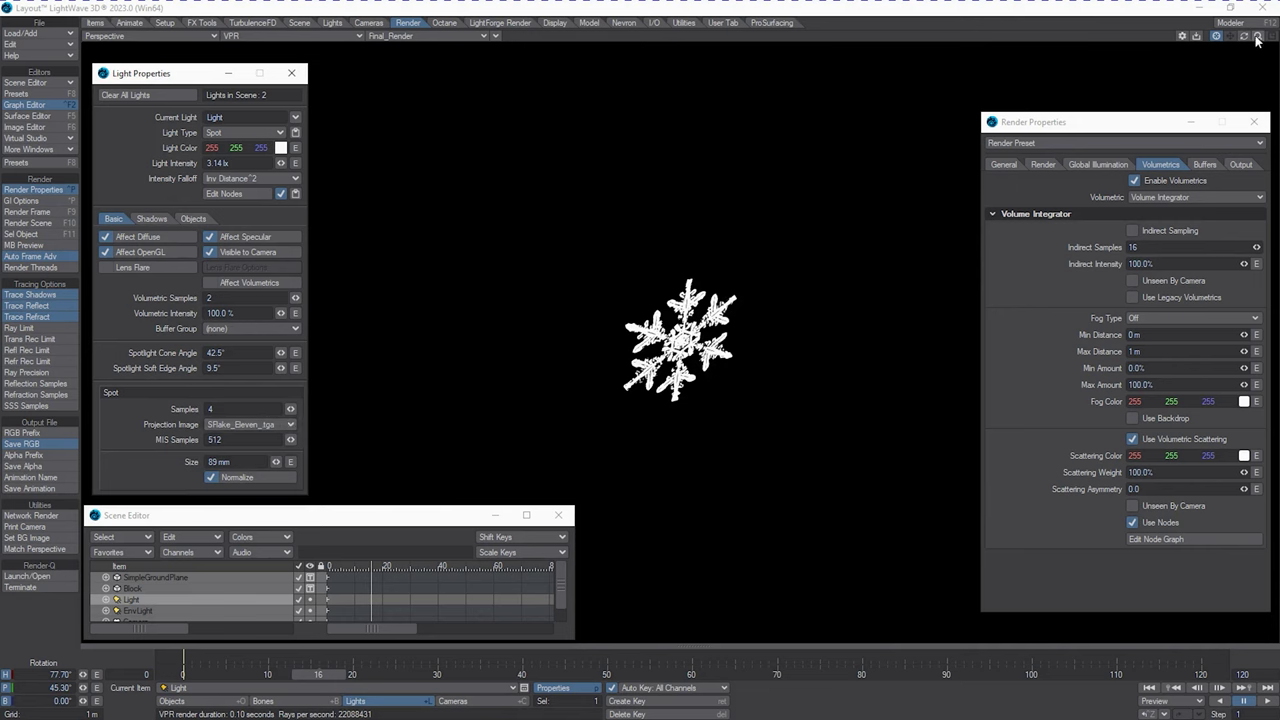
{"action": "left_click", "coordinate": [240, 283]}
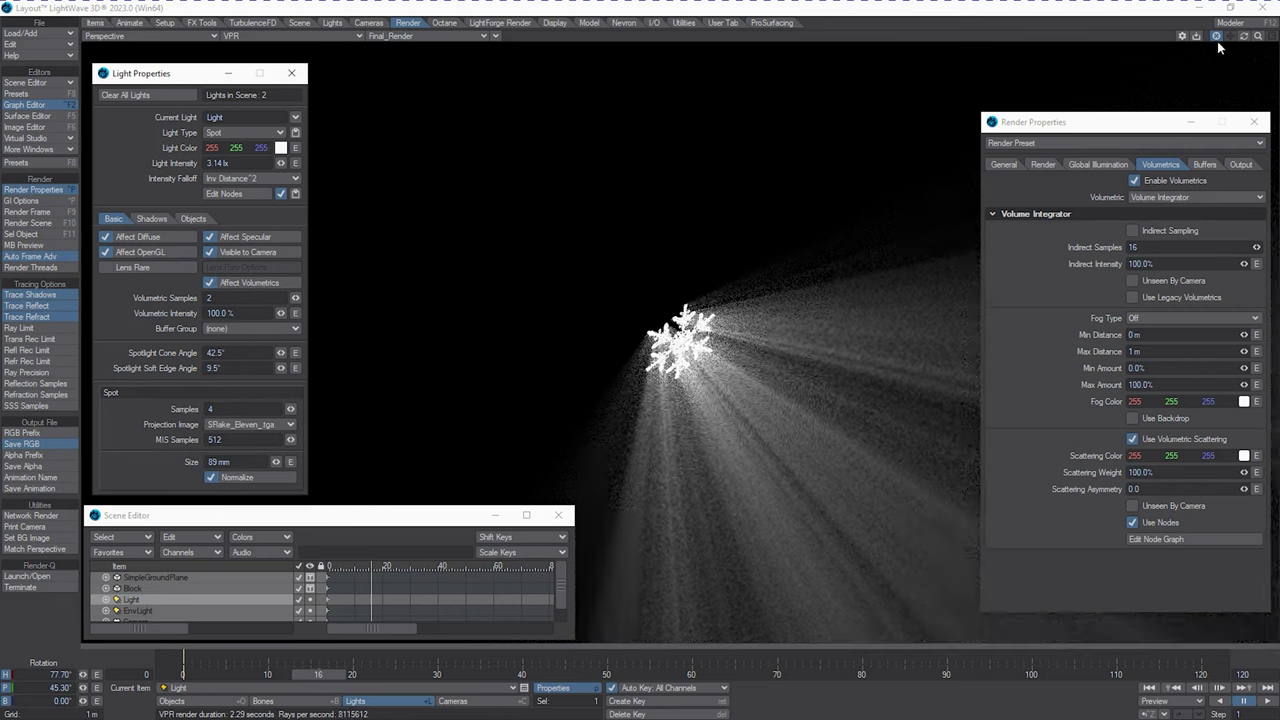
{"action": "left_click", "coordinate": [1244, 37]}
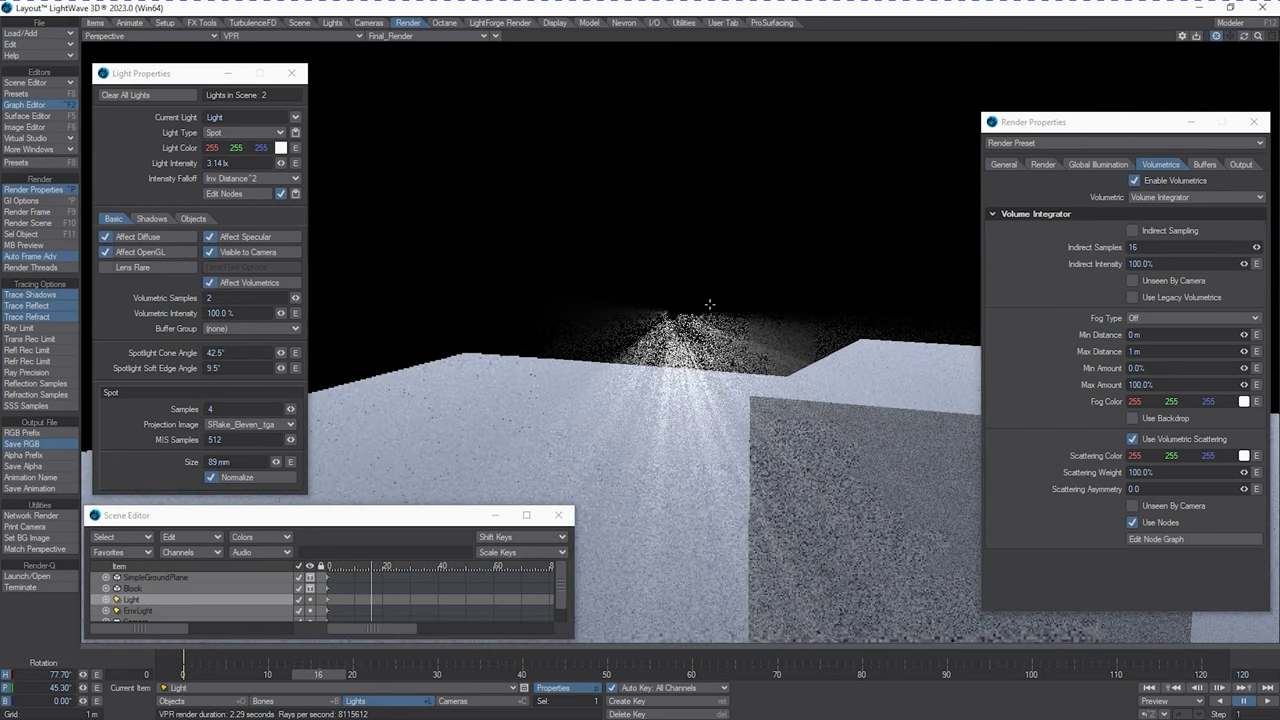
Disable EnvLight in the scene, then close the Scene Editor and Render Properties windows to leave only the spotlight beam lit.
{"action": "scroll", "coordinate": [278, 598], "scroll_direction": "down", "scroll_amount": 1}
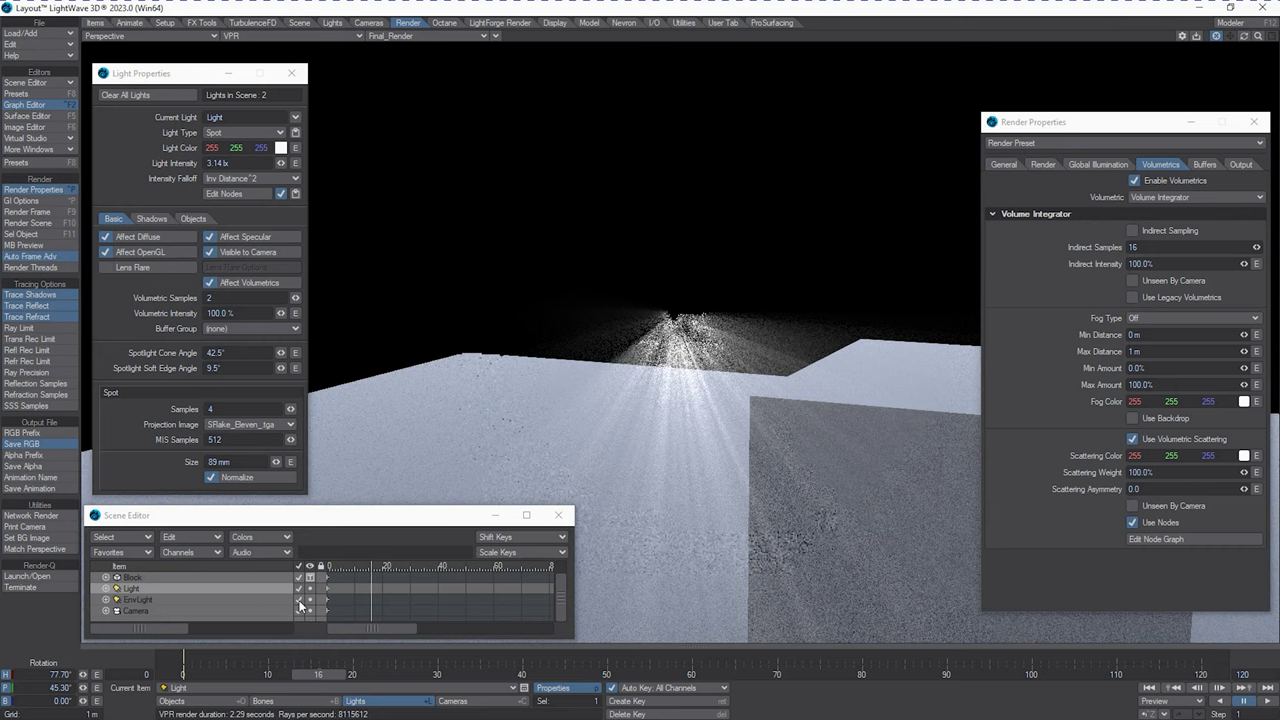
{"action": "left_click", "coordinate": [300, 598]}
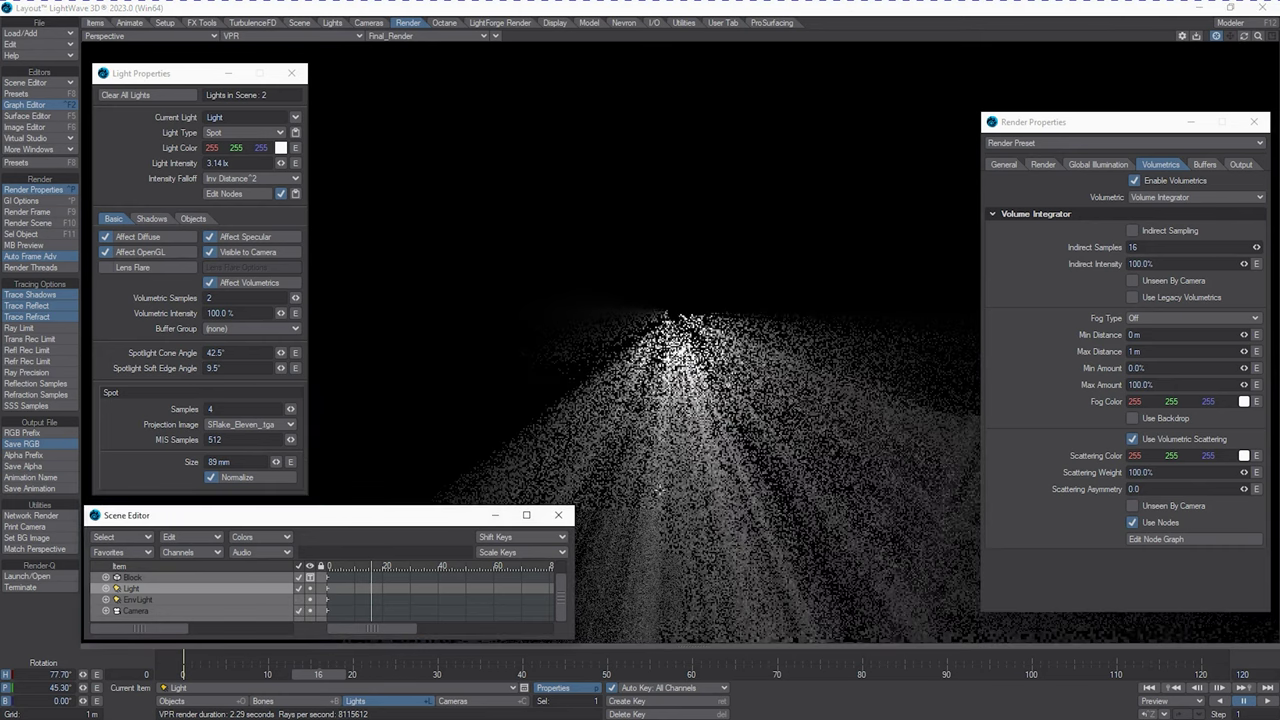
{"action": "left_click", "coordinate": [556, 517]}
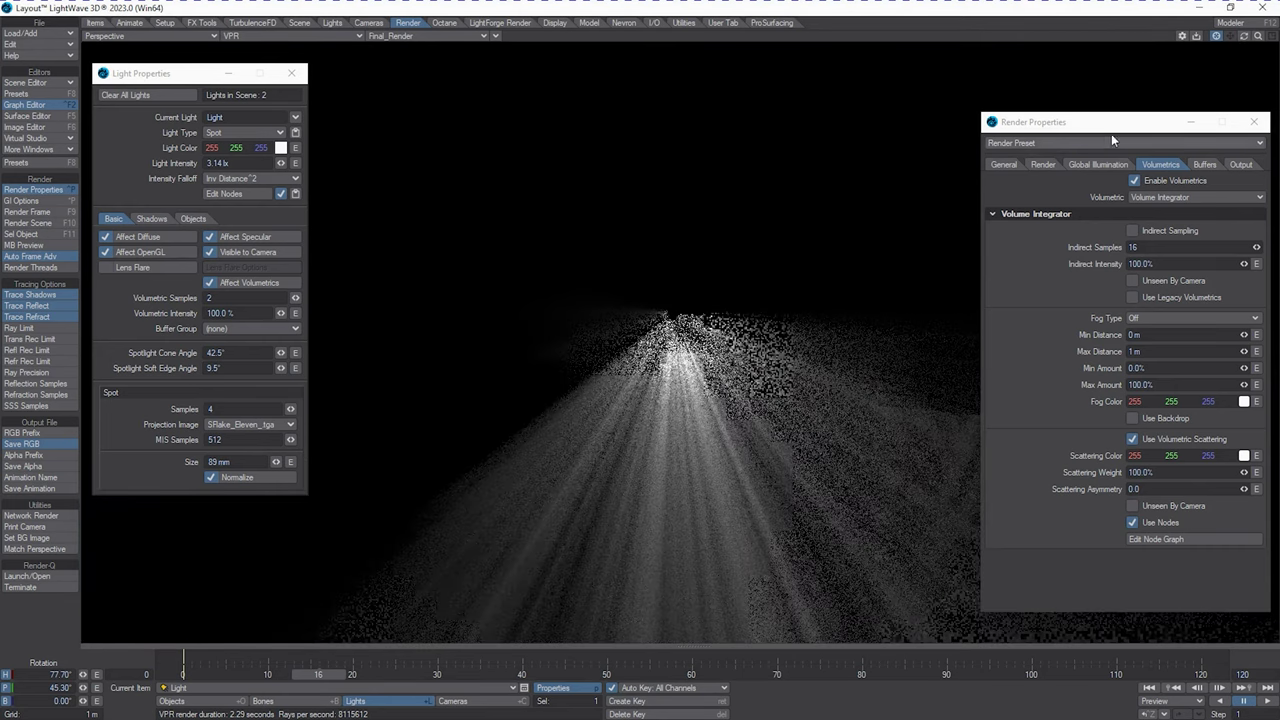
{"action": "left_click_drag", "start_coordinate": [1244, 36], "coordinate": [1259, 37]}
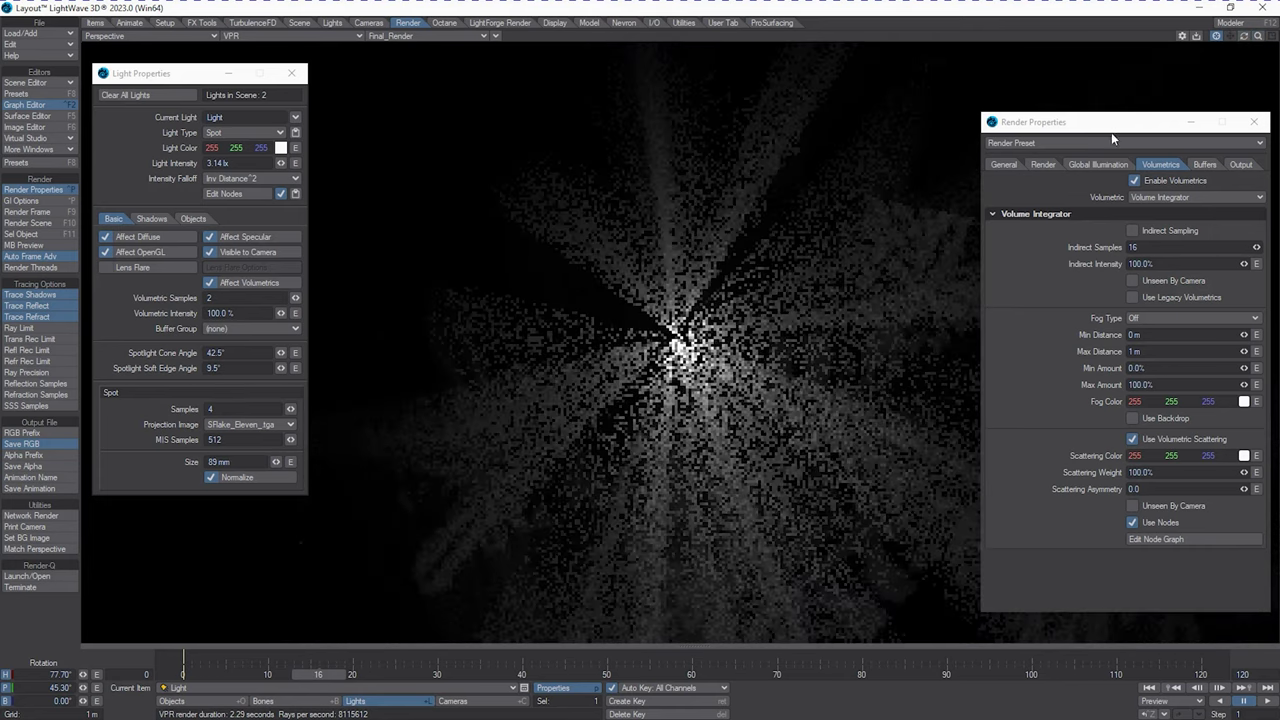
{"action": "left_click", "coordinate": [1254, 121]}
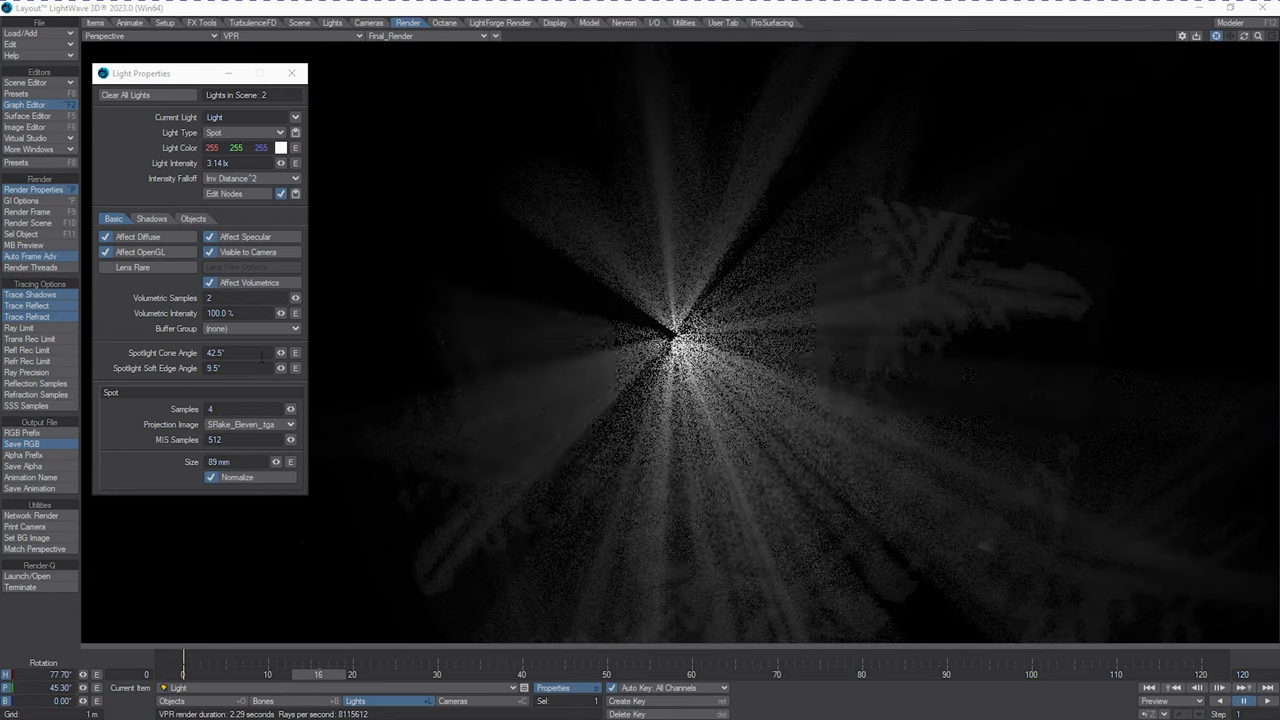
Set the spotlight's cone angle to 15°, soft edge angle to 0° and volumetric samples to 8.
{"action": "left_click", "coordinate": [214, 352]}
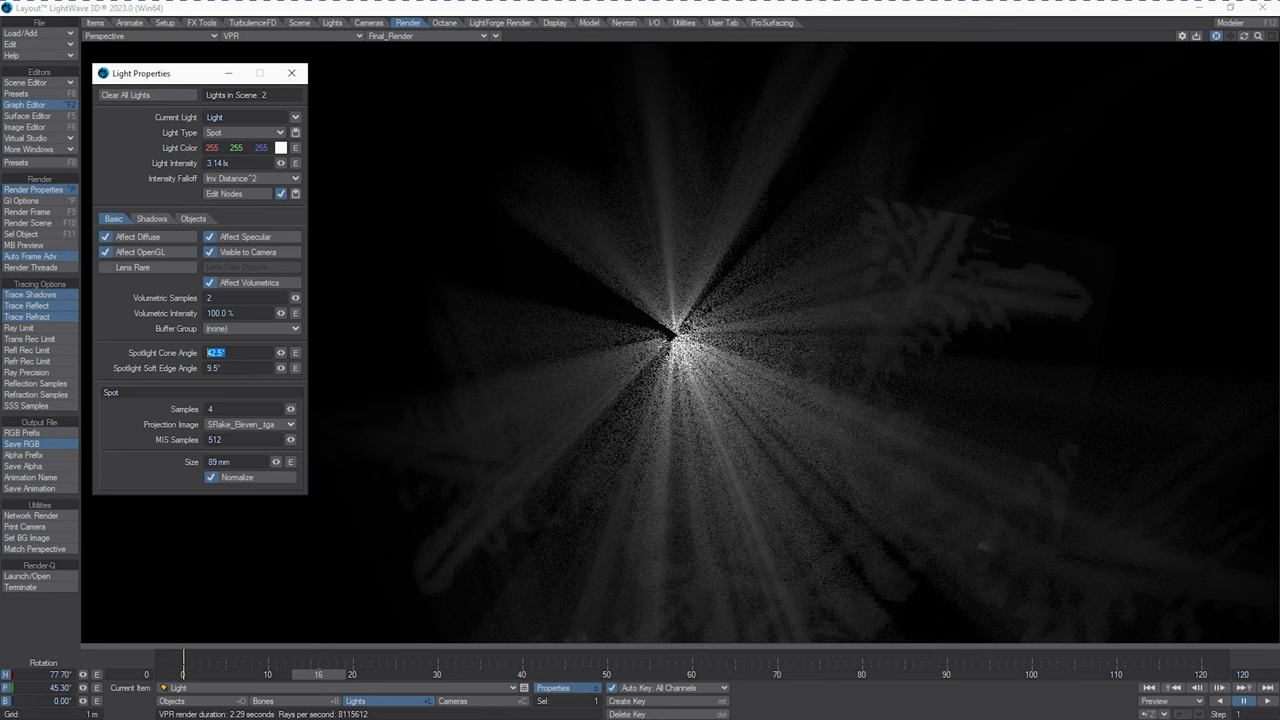
{"action": "type", "text": "15"}
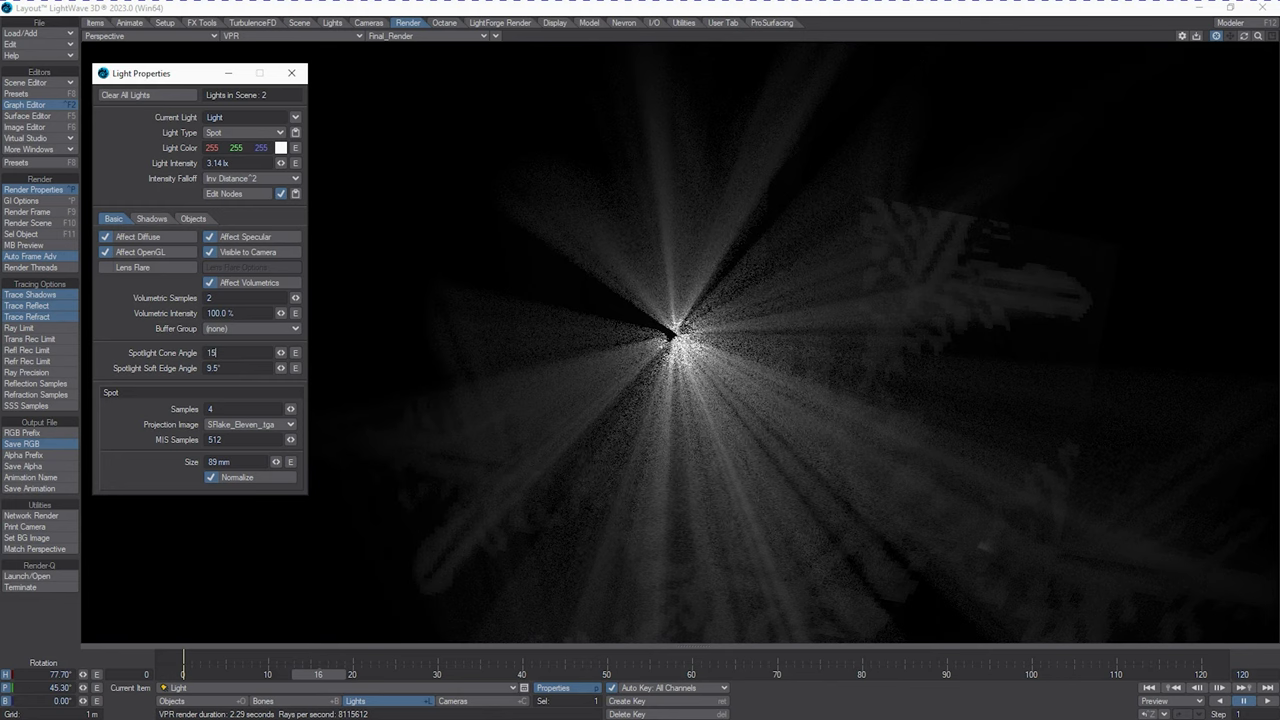
{"action": "key", "text": "Tab"}
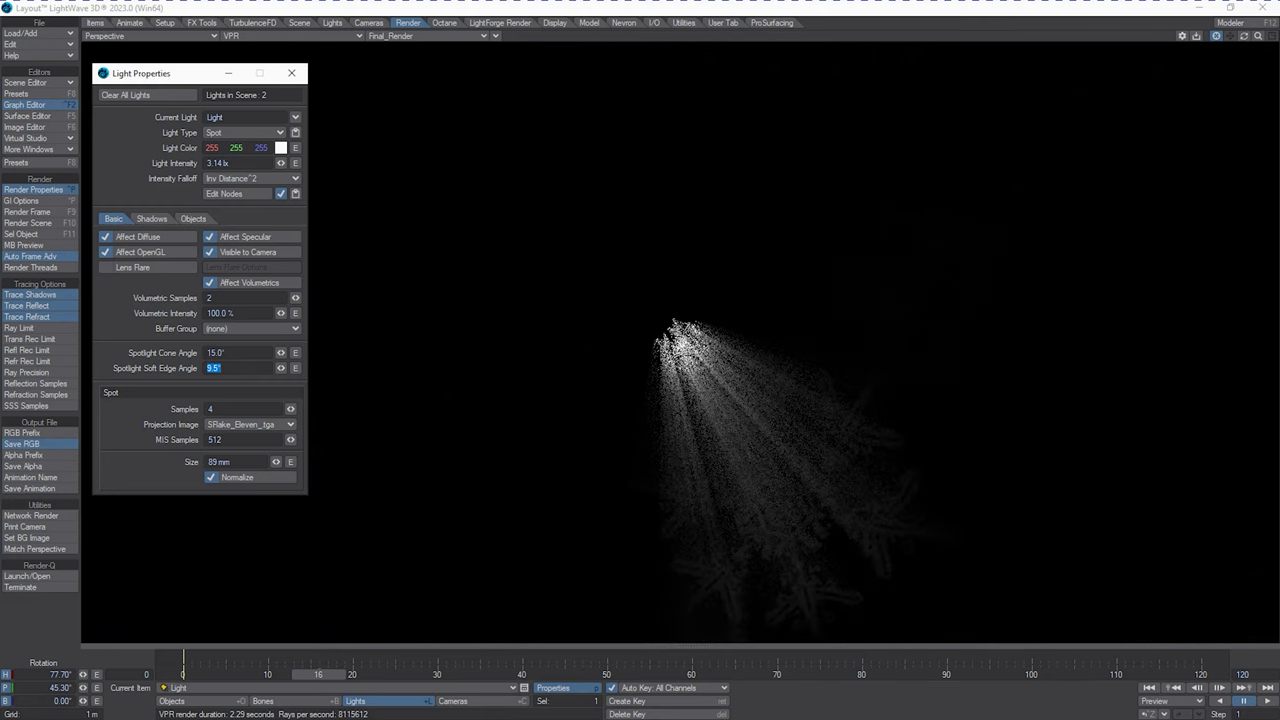
{"action": "type", "text": "0"}
{"action": "key", "text": "Return"}
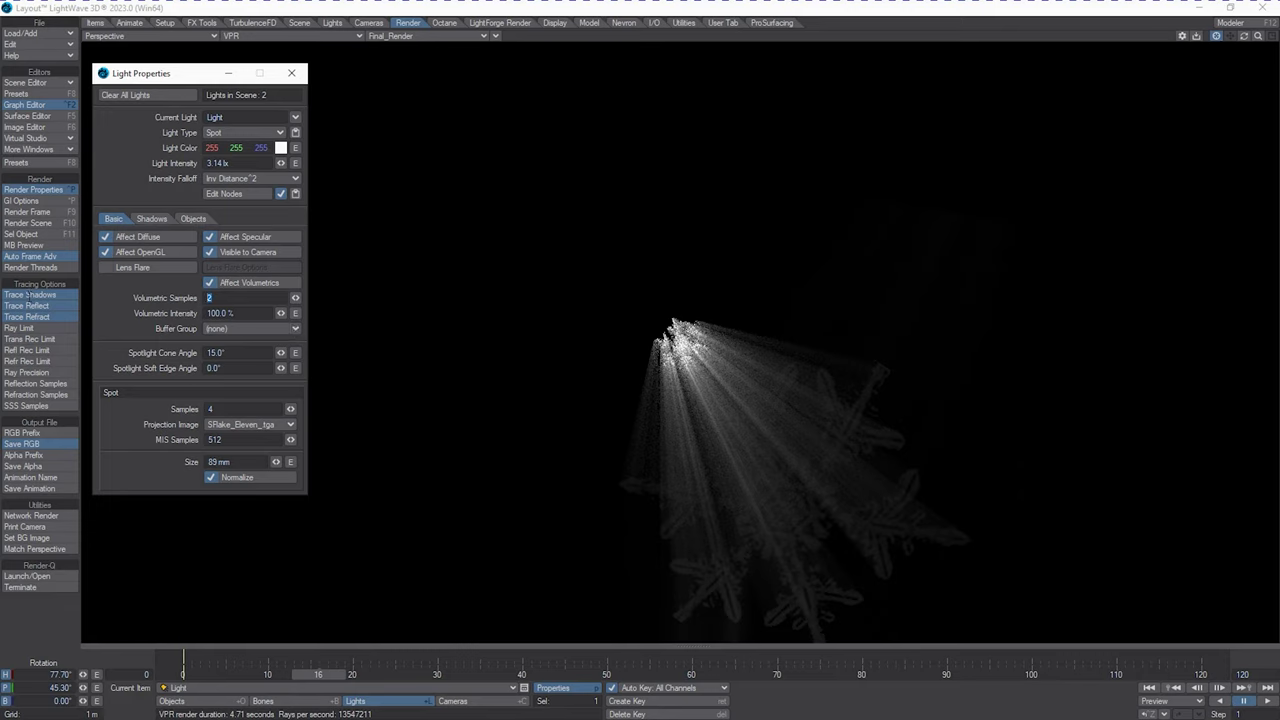
{"action": "key", "text": "Tab"}
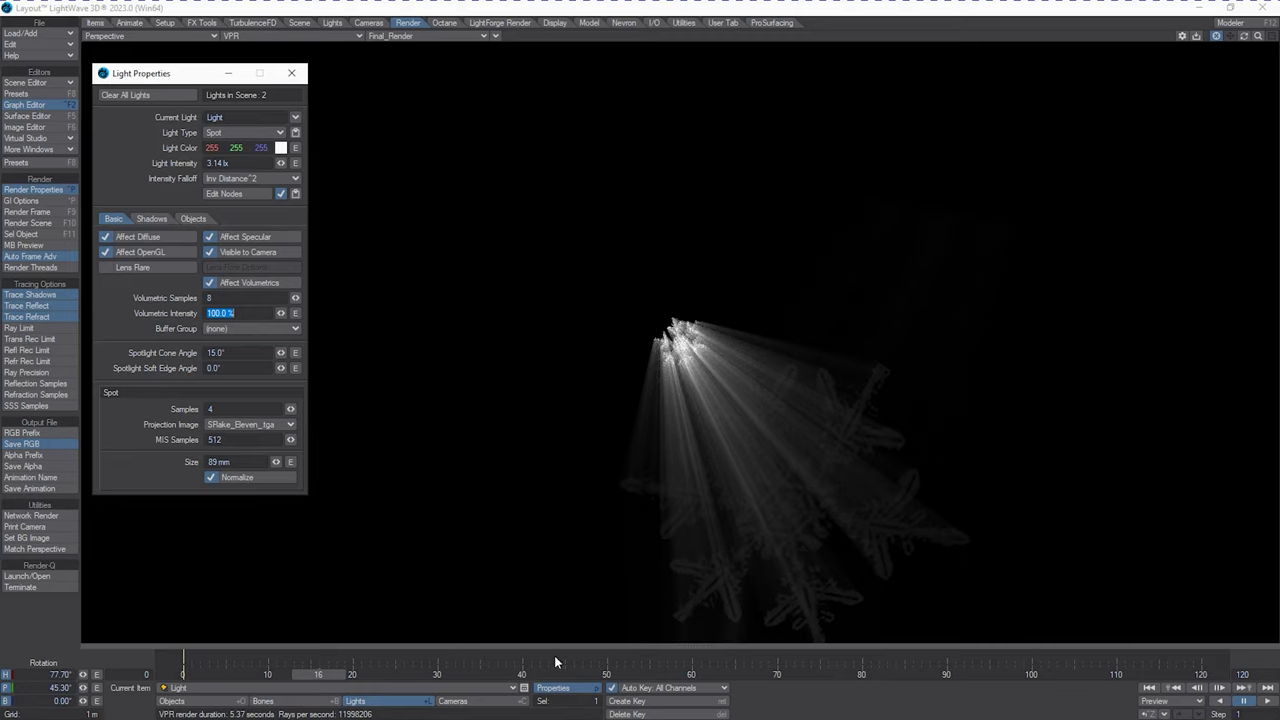
Return to frame 0 and rotate the spotlight to about 95.5° heading and 44.6° pitch.
{"action": "left_click", "coordinate": [288, 550]}
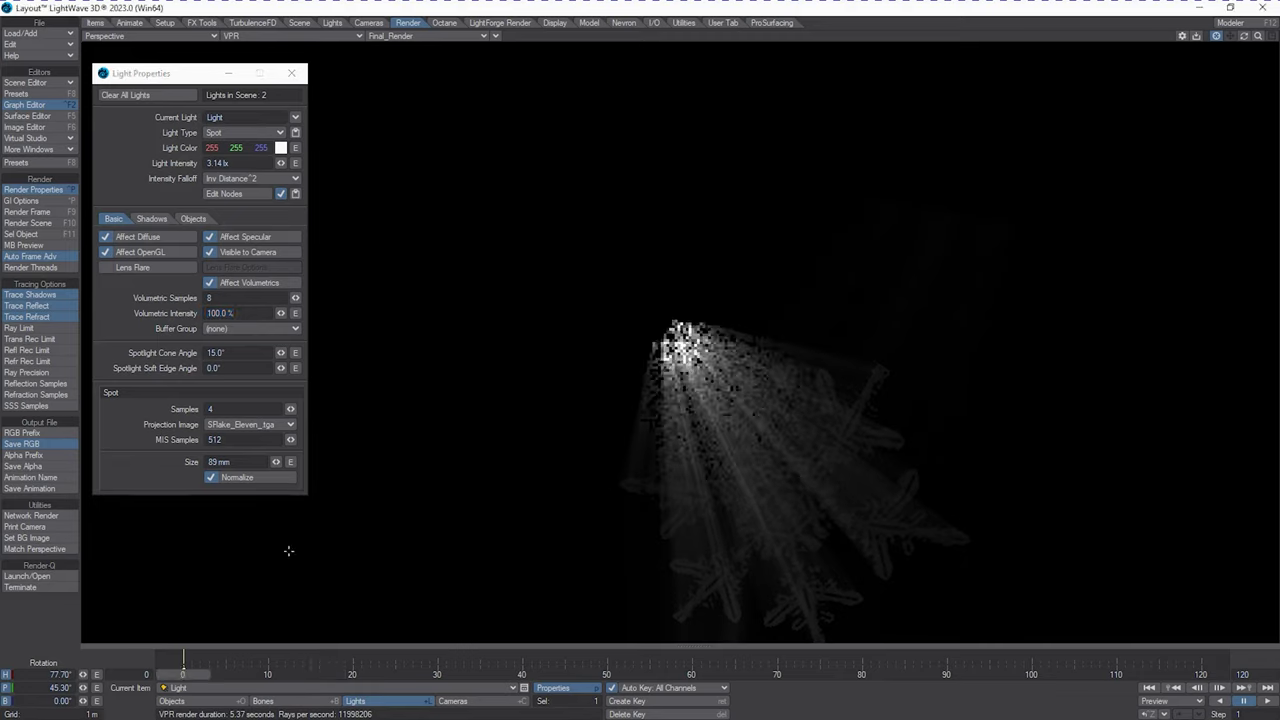
{"action": "left_click_drag", "start_coordinate": [288, 550], "coordinate": [631, 423]}
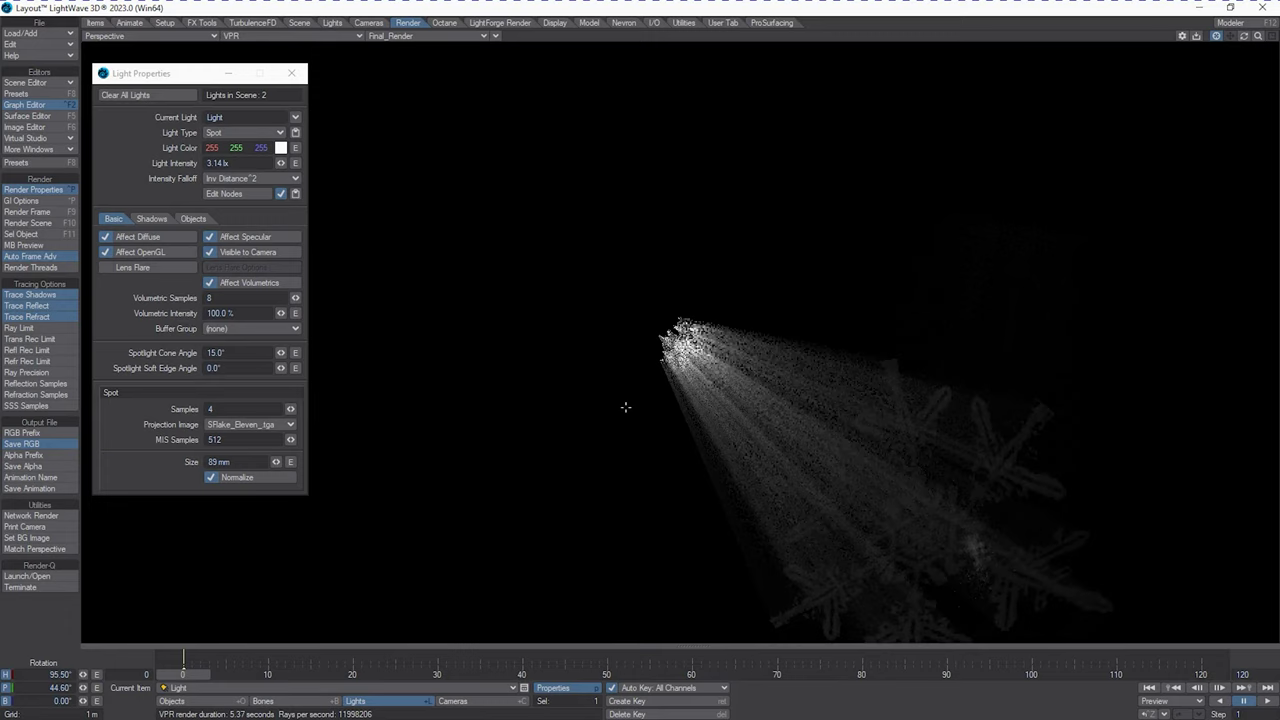
{"action": "left_click", "coordinate": [1256, 38]}
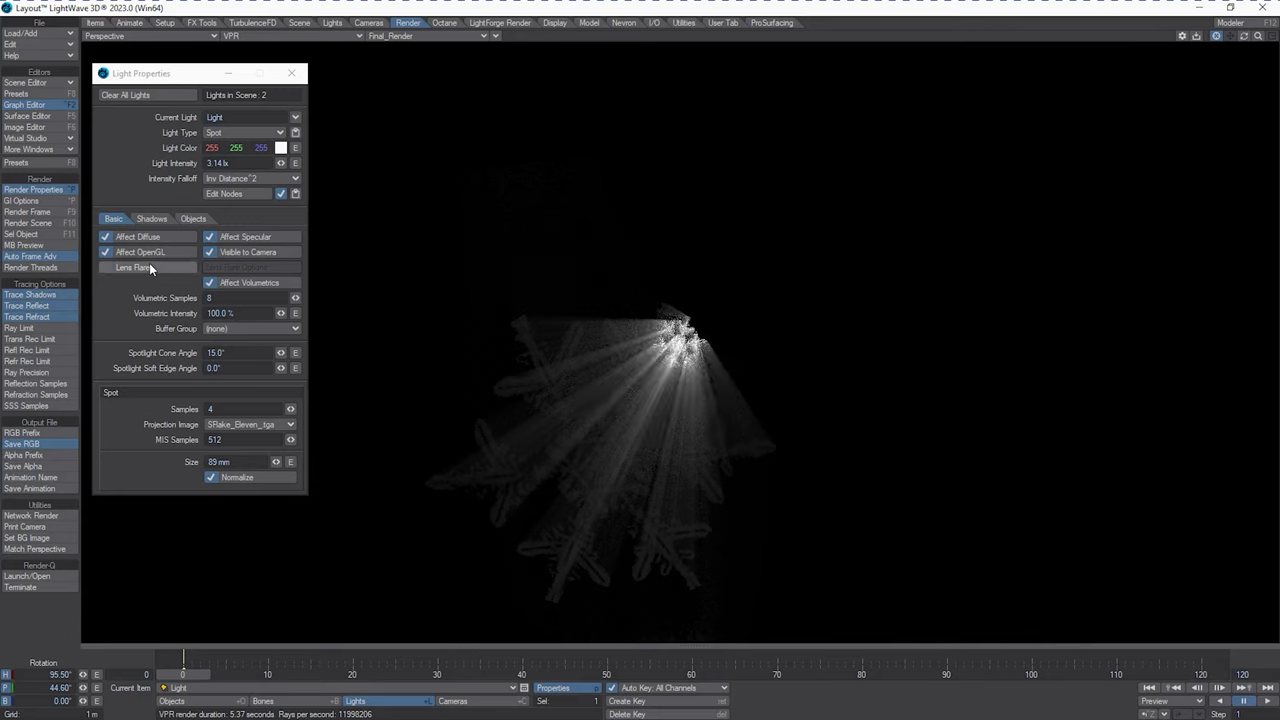
Set the spotlight's size to 1 m and inspect the volumetric beam from several angles.
{"action": "left_click", "coordinate": [230, 462]}
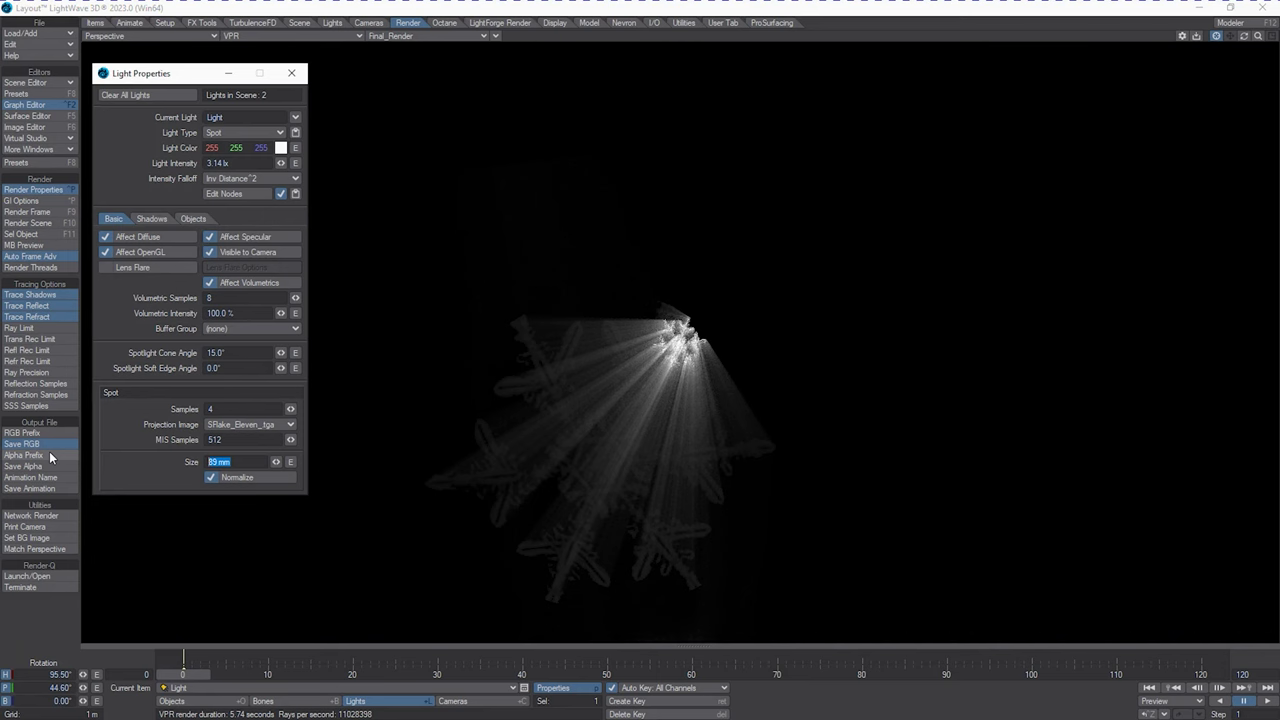
{"action": "type", "text": "1"}
{"action": "key", "text": "Return"}
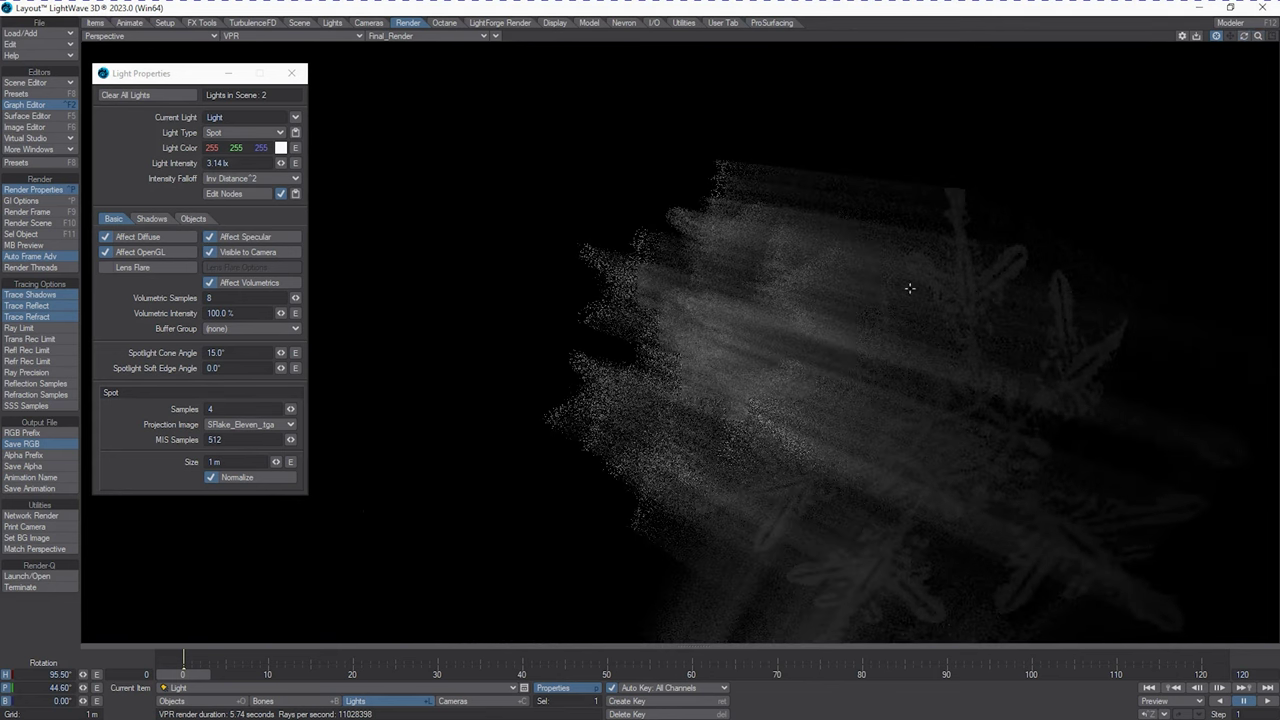
{"action": "left_click", "coordinate": [1244, 36]}
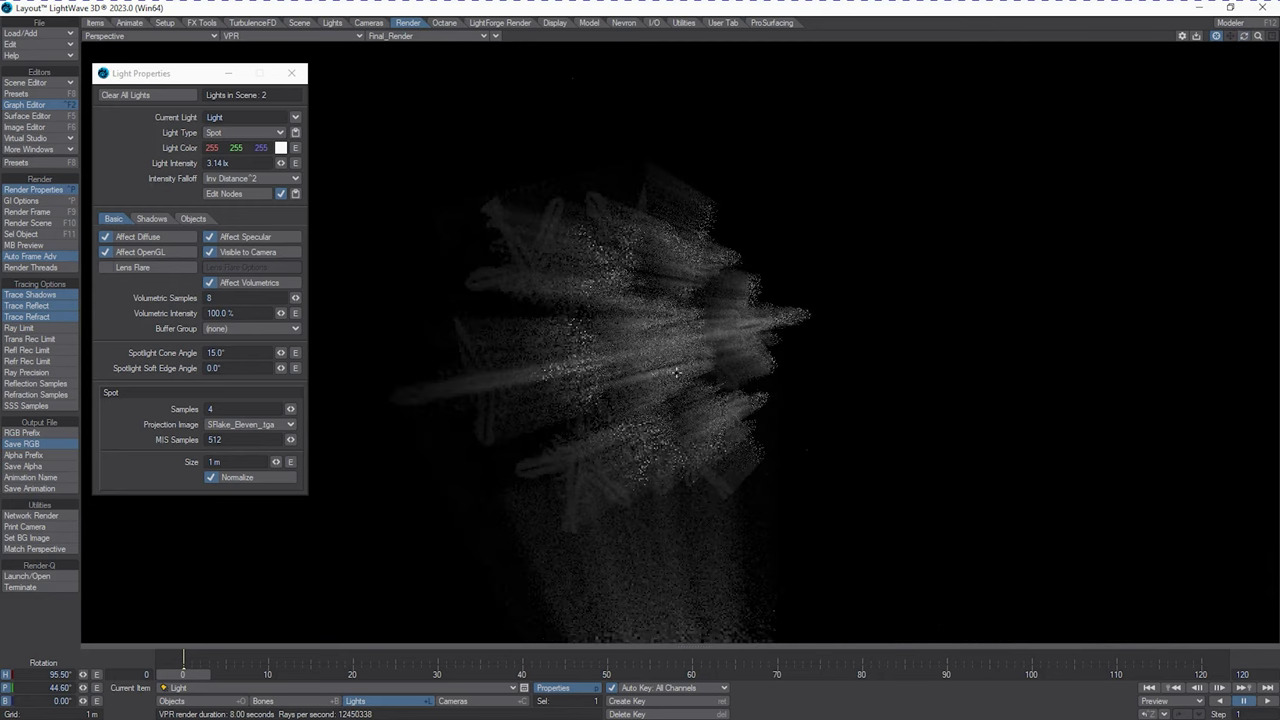
{"action": "left_click", "coordinate": [1245, 38]}
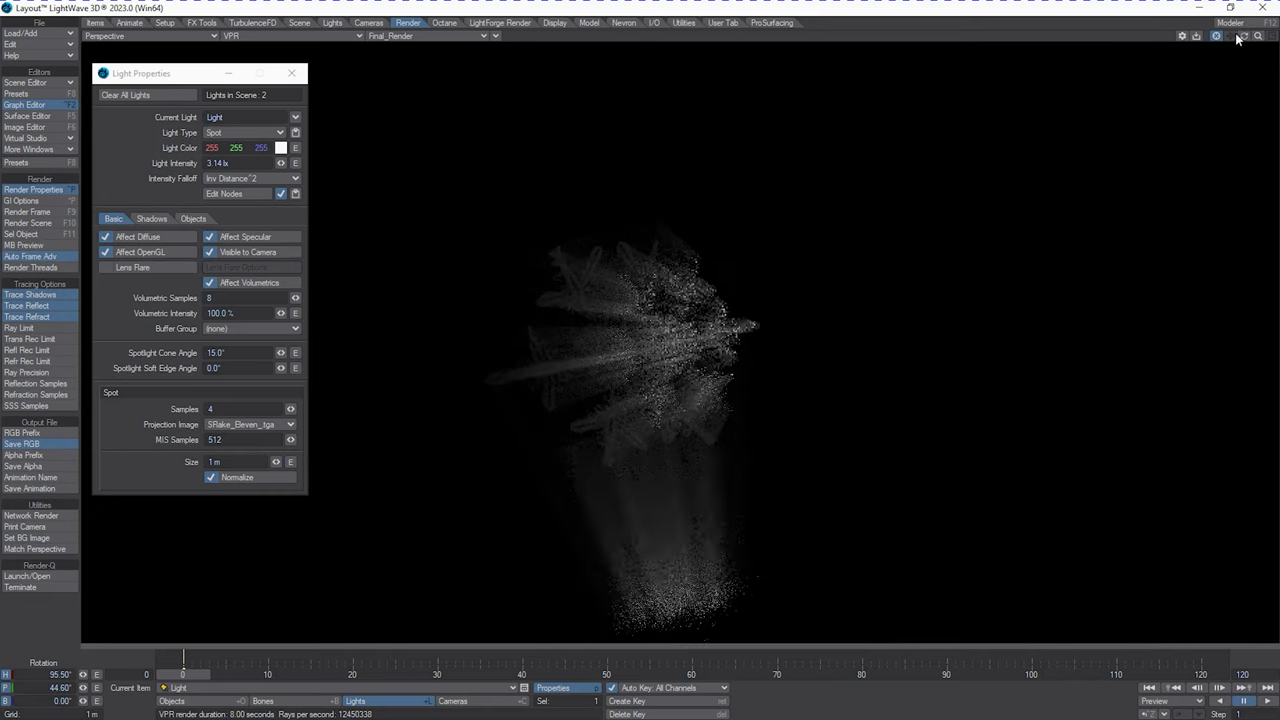
{"action": "left_click_drag", "start_coordinate": [1238, 38], "coordinate": [657, 460]}
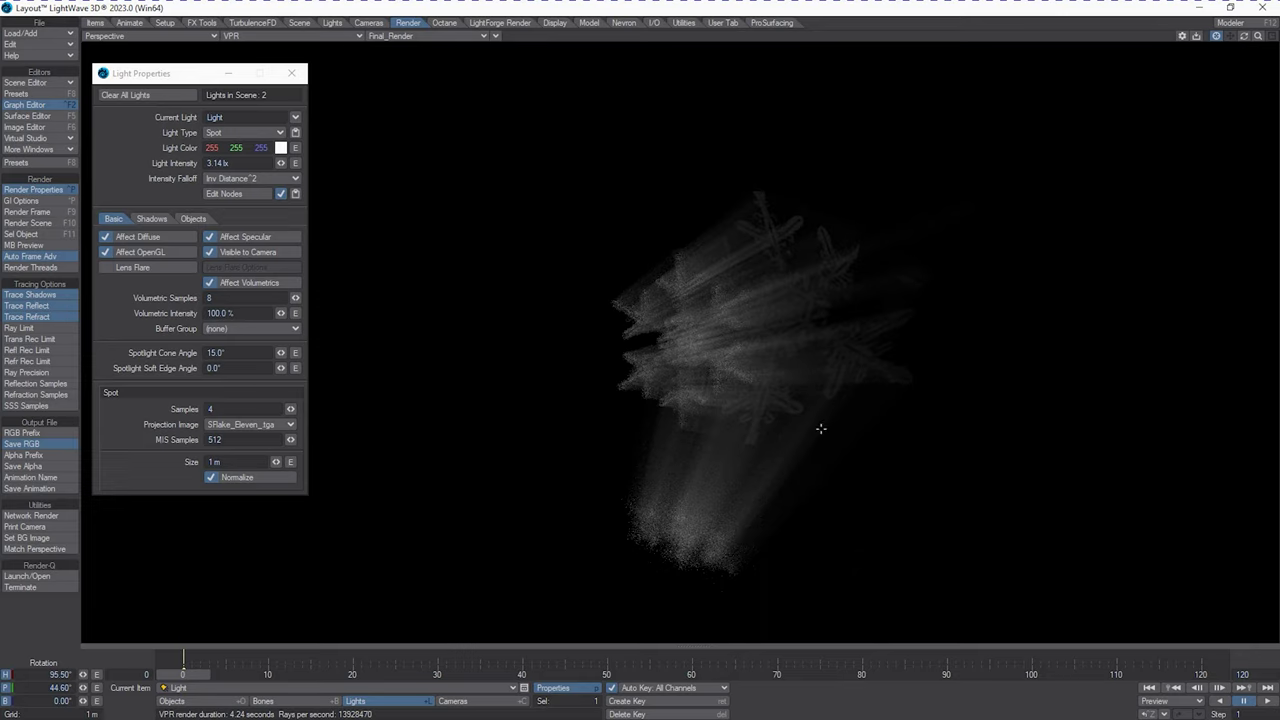
Tint the spotlight pale yellow by setting its light color to 255, 255, 190.
{"action": "left_click", "coordinate": [1243, 36]}
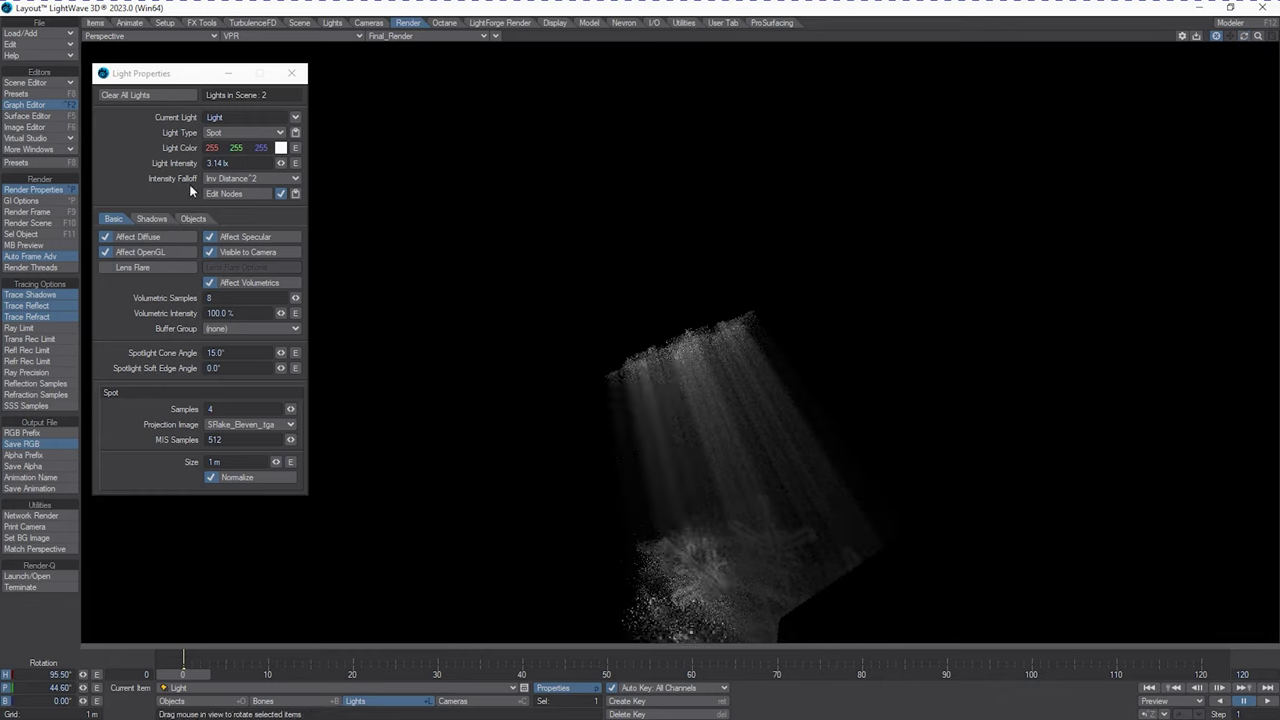
{"action": "left_click_drag", "start_coordinate": [262, 148], "coordinate": [457, 271]}
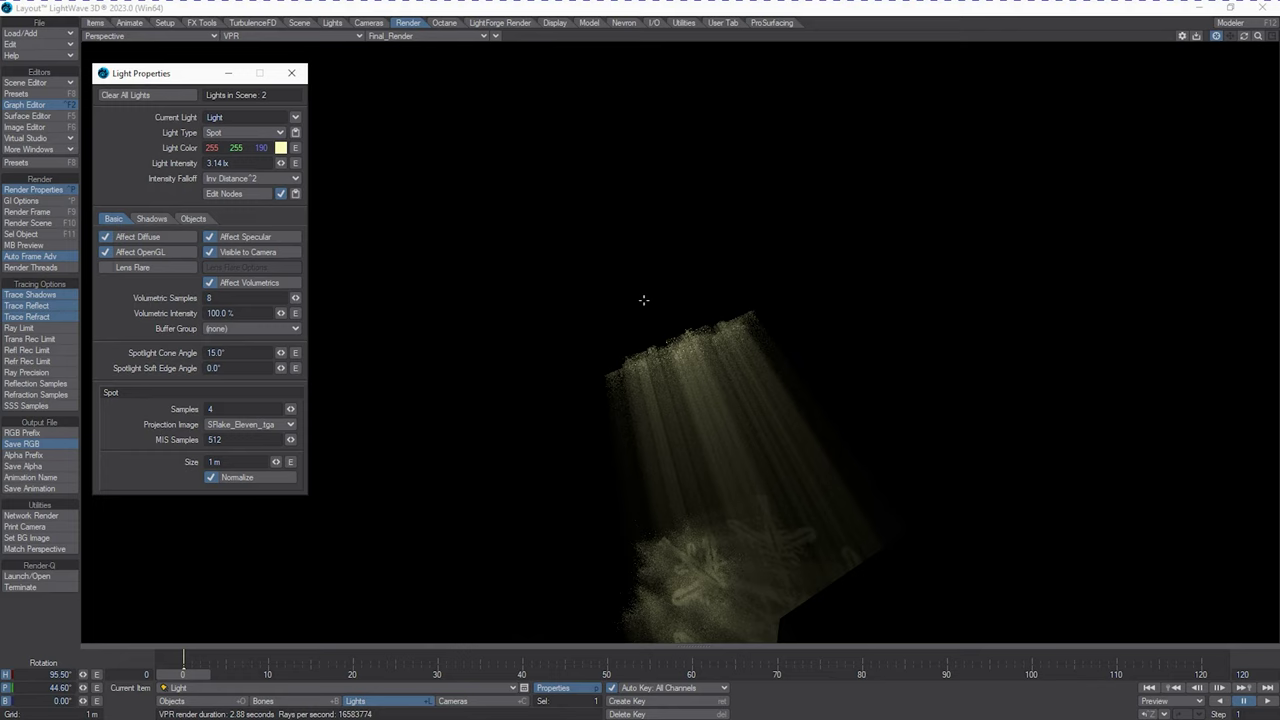
{"action": "left_click", "coordinate": [1244, 37]}
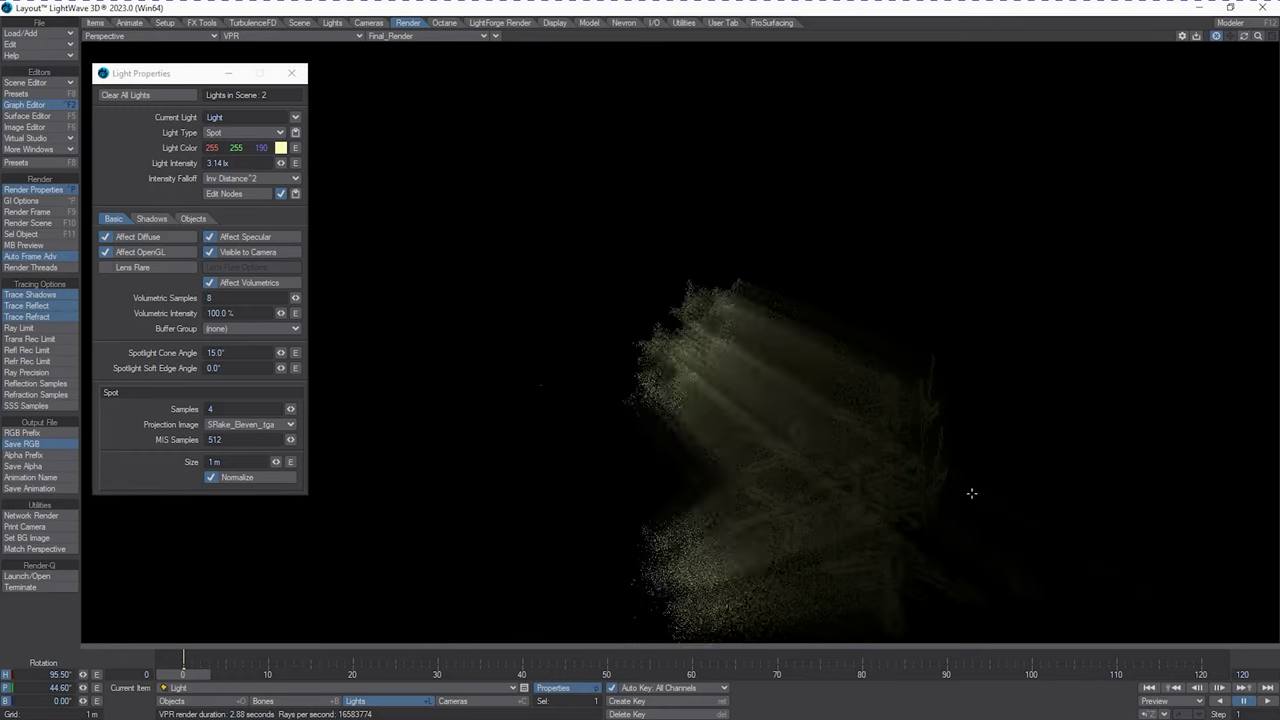
Exclude the Block object from the spotlight's illumination and include it again.
{"action": "left_click", "coordinate": [149, 219]}
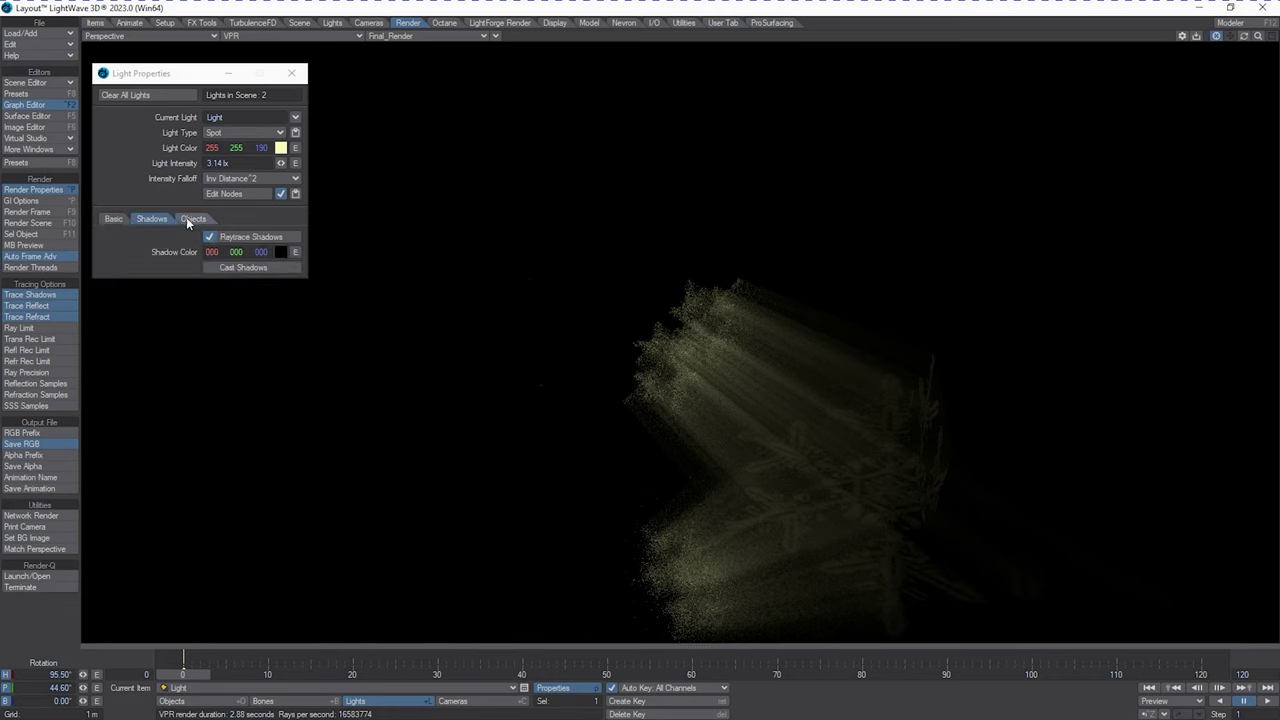
{"action": "left_click", "coordinate": [189, 218]}
{"action": "left_click", "coordinate": [113, 258]}
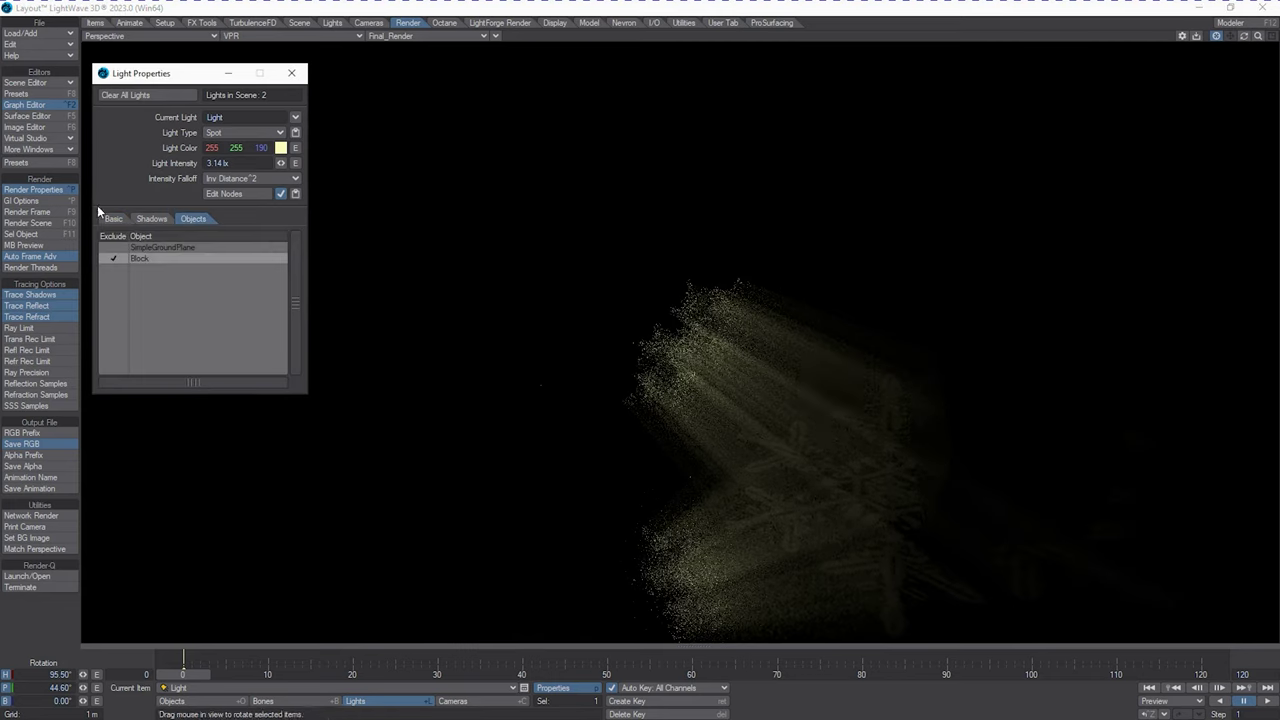
{"action": "left_click", "coordinate": [117, 259]}
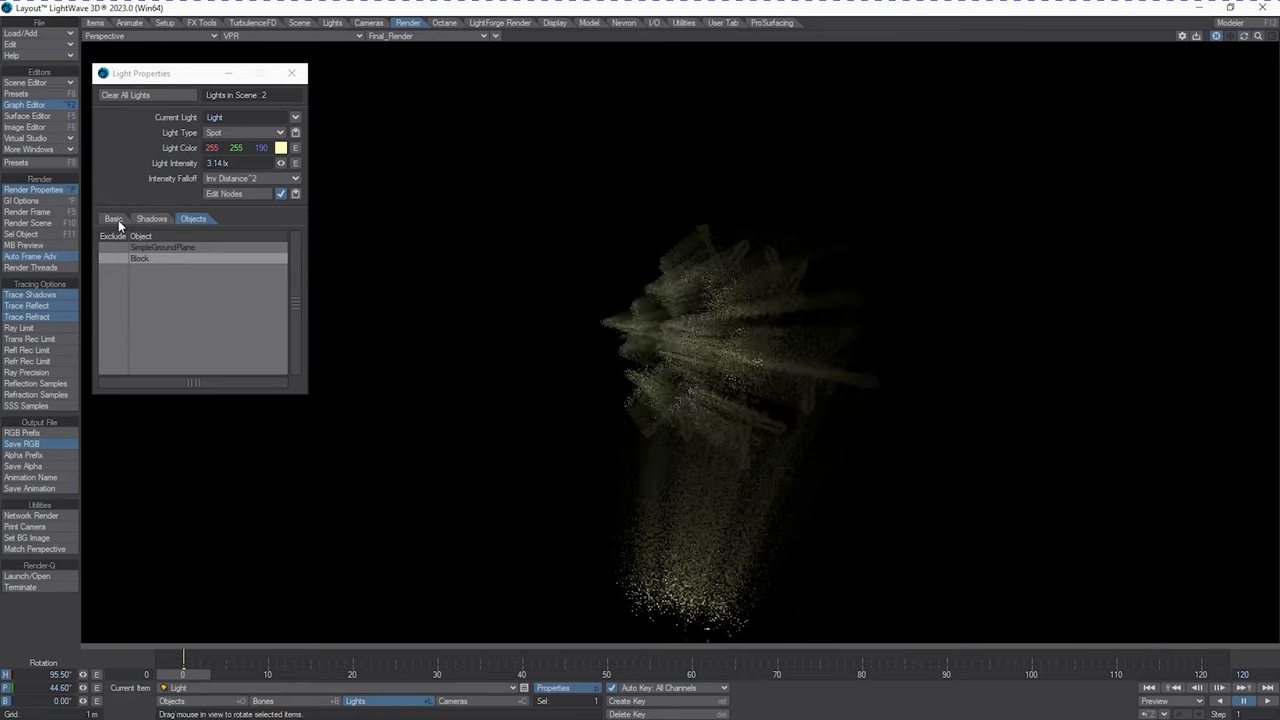
Enable Cast Shadows for the spotlight and set its shadow color to dark blue (0, 43, 138).
{"action": "left_click", "coordinate": [151, 218]}
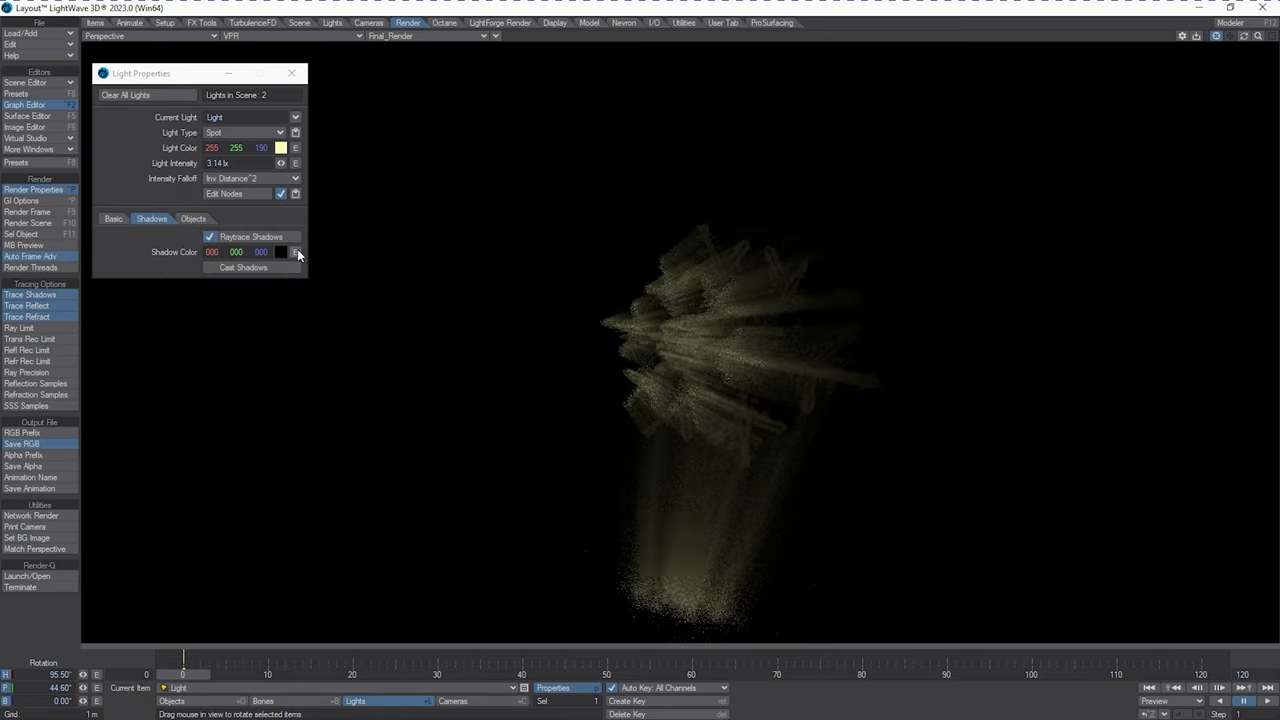
{"action": "left_click", "coordinate": [224, 267]}
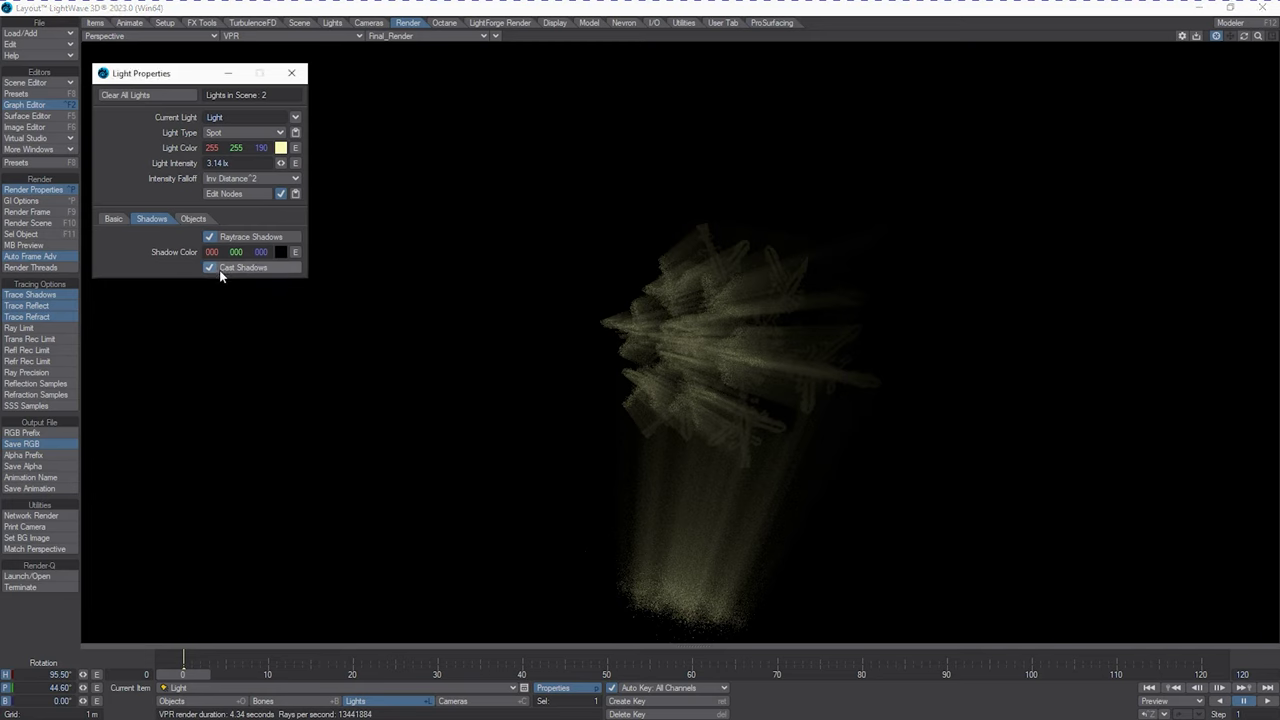
{"action": "left_click", "coordinate": [282, 252]}
{"action": "left_click", "coordinate": [728, 283]}
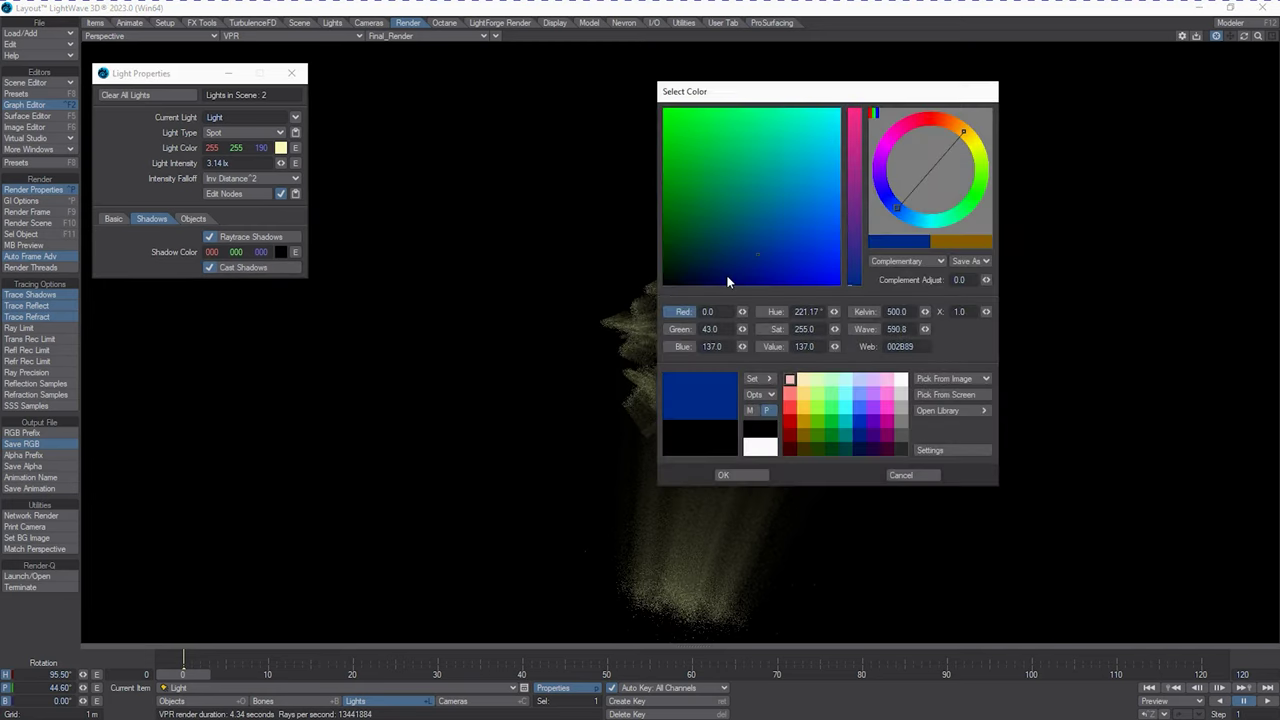
{"action": "left_click", "coordinate": [789, 472]}
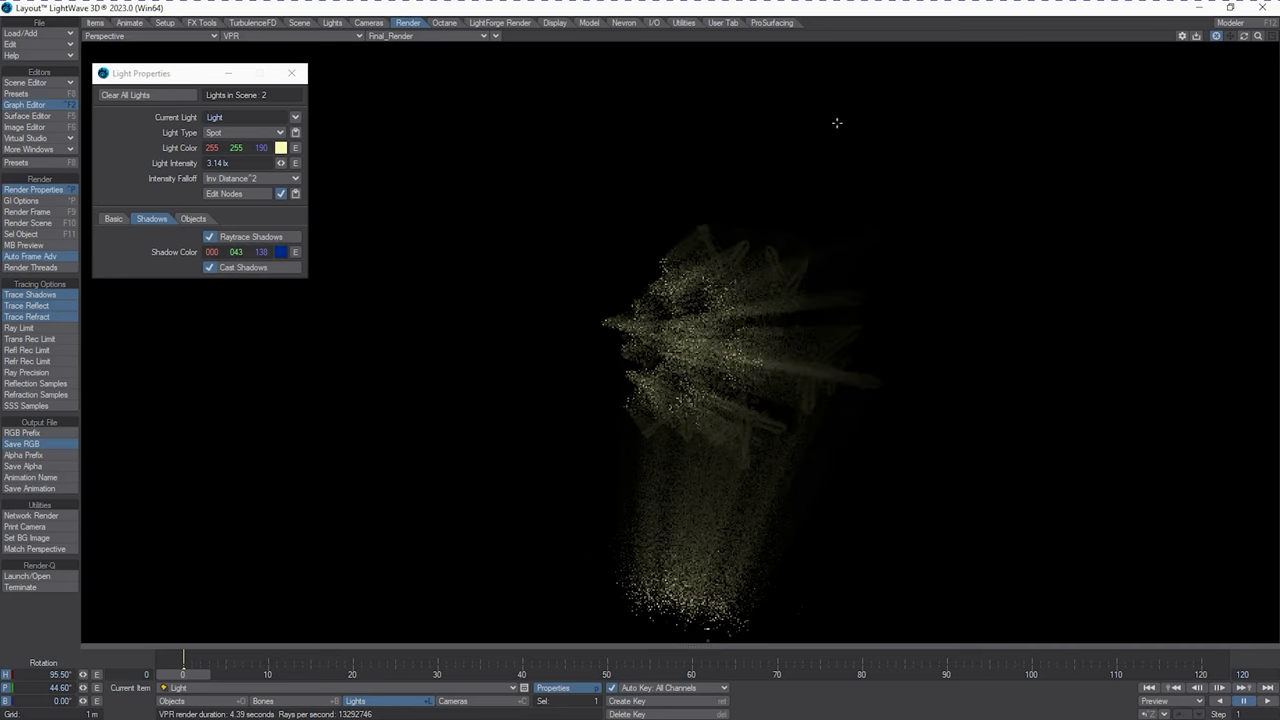
{"action": "left_click", "coordinate": [190, 219]}
{"action": "left_click", "coordinate": [123, 222]}
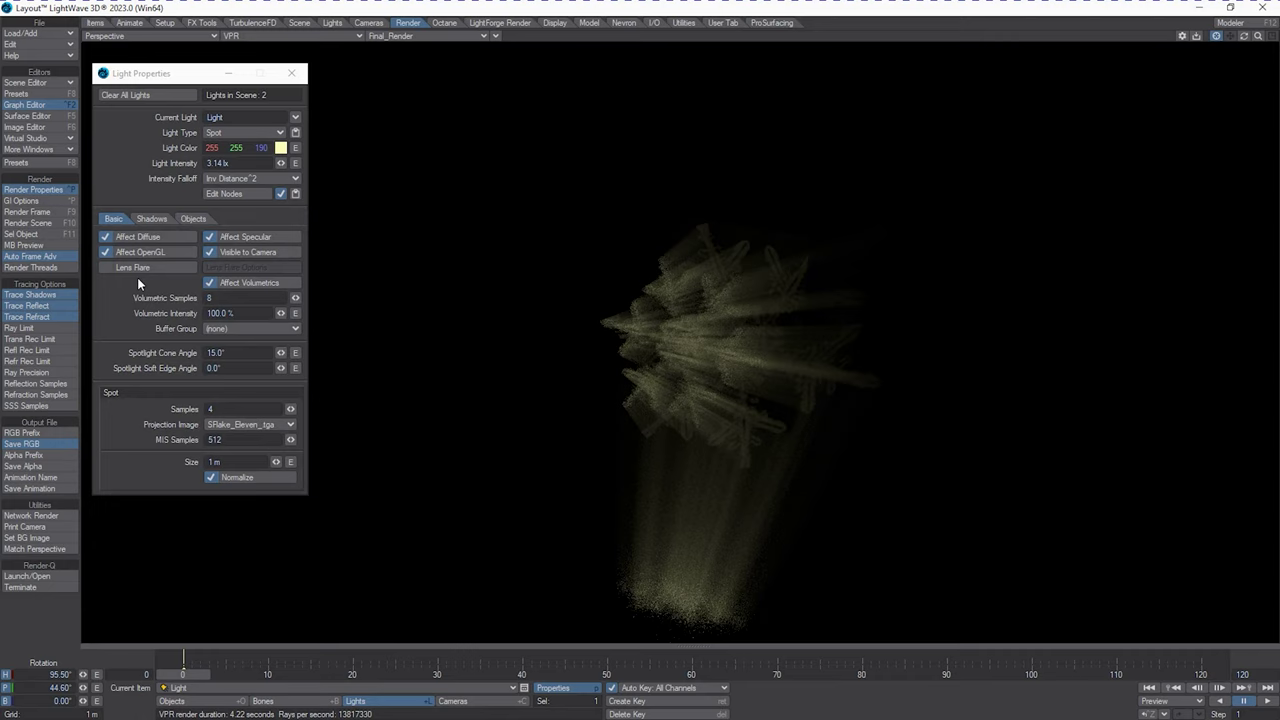
Try HangarBayRecessed.png as the spotlight's projection image and review the light's shadow settings.
{"action": "left_click", "coordinate": [1244, 37]}
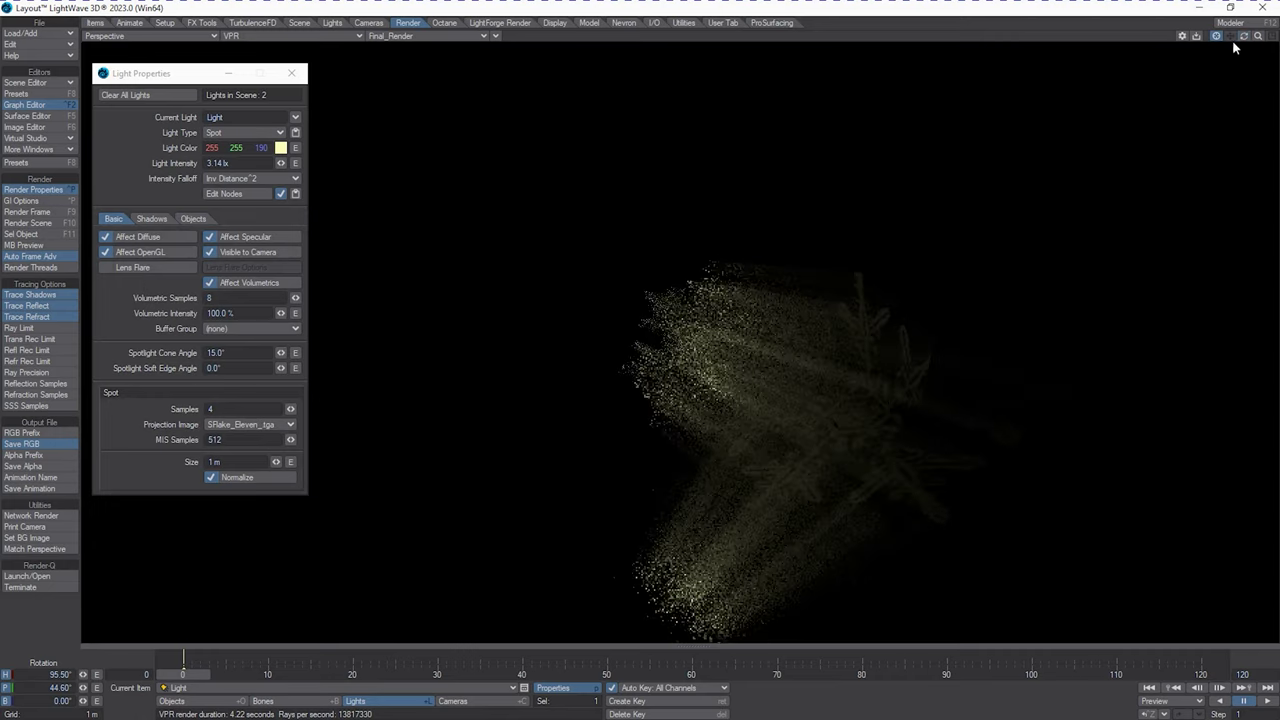
{"action": "left_click", "coordinate": [253, 426]}
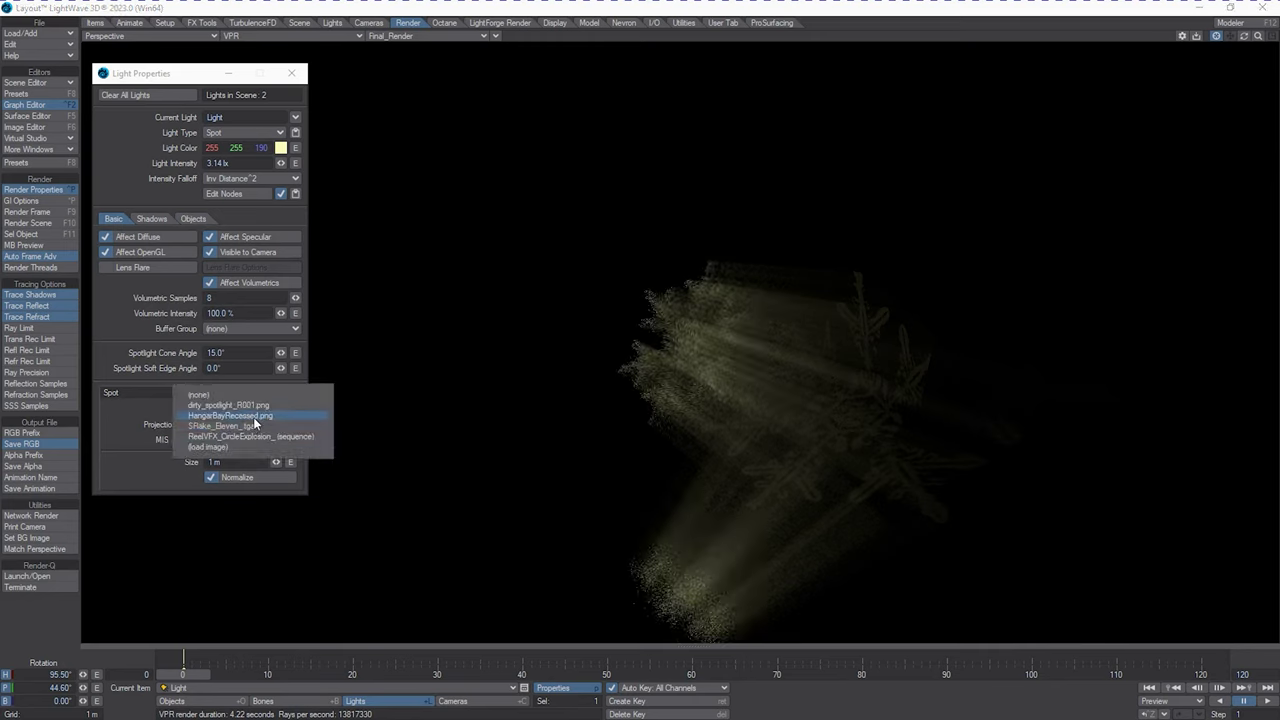
{"action": "left_click", "coordinate": [253, 416]}
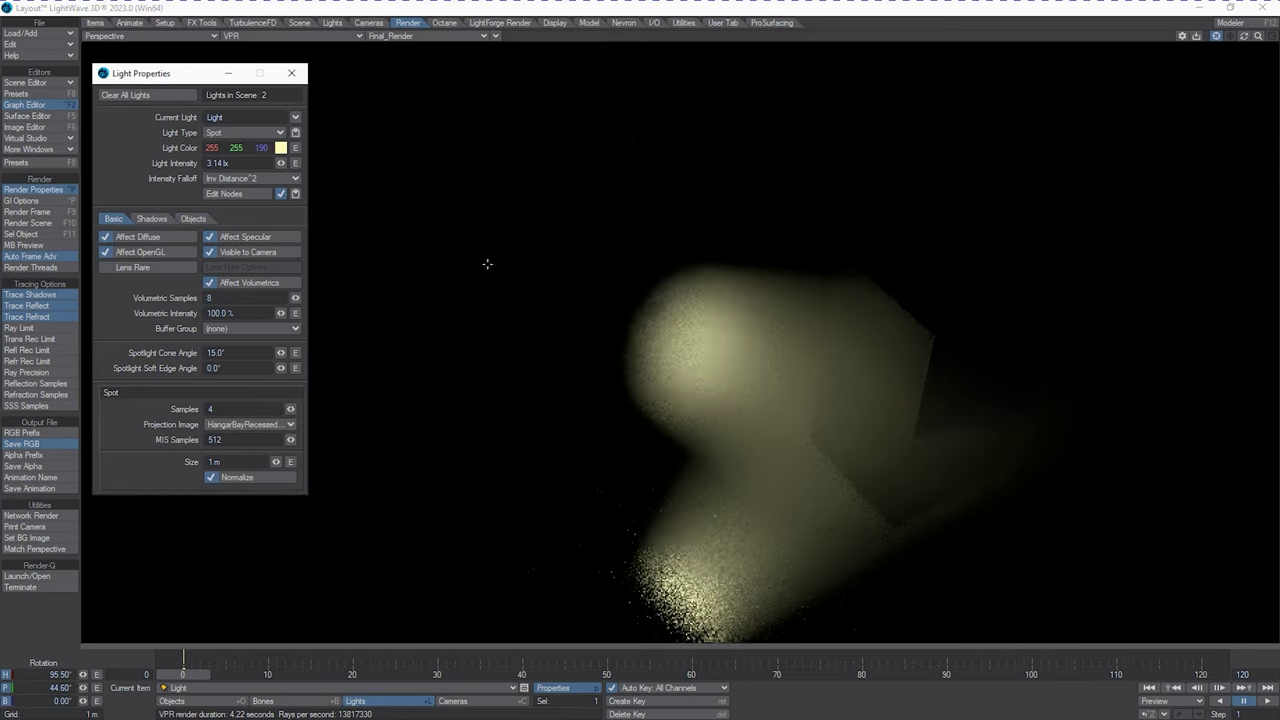
{"action": "left_click", "coordinate": [155, 219]}
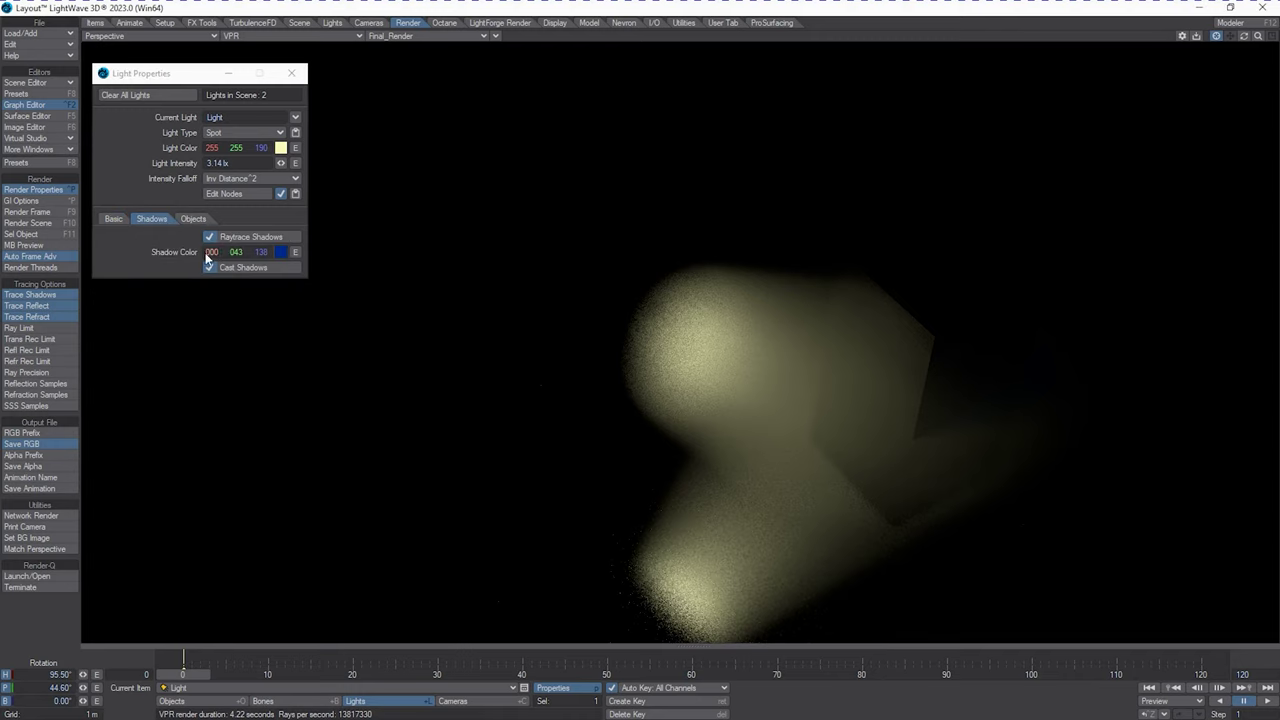
{"action": "left_click", "coordinate": [110, 219]}
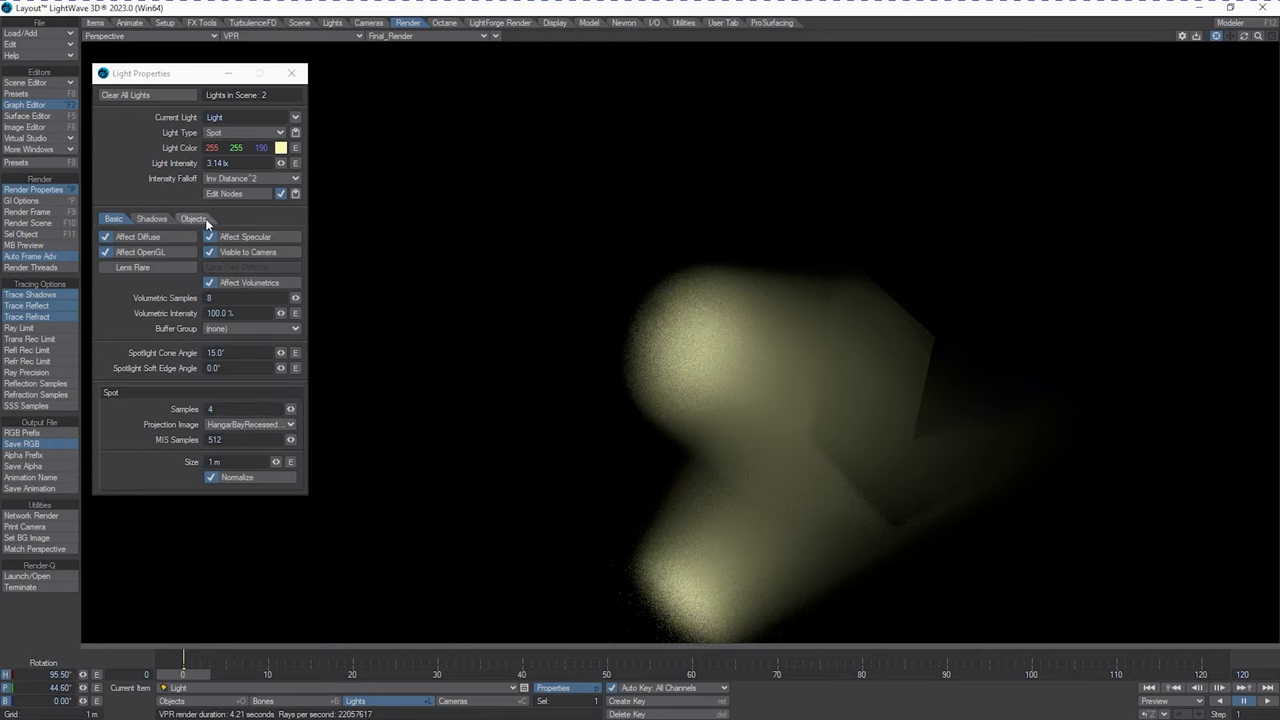
Set the projection image to dirty_spotlight_R001.png and rotate the spotlight to about 365.9° heading and 38.5° pitch.
{"action": "left_click", "coordinate": [225, 427]}
{"action": "left_click", "coordinate": [228, 420]}
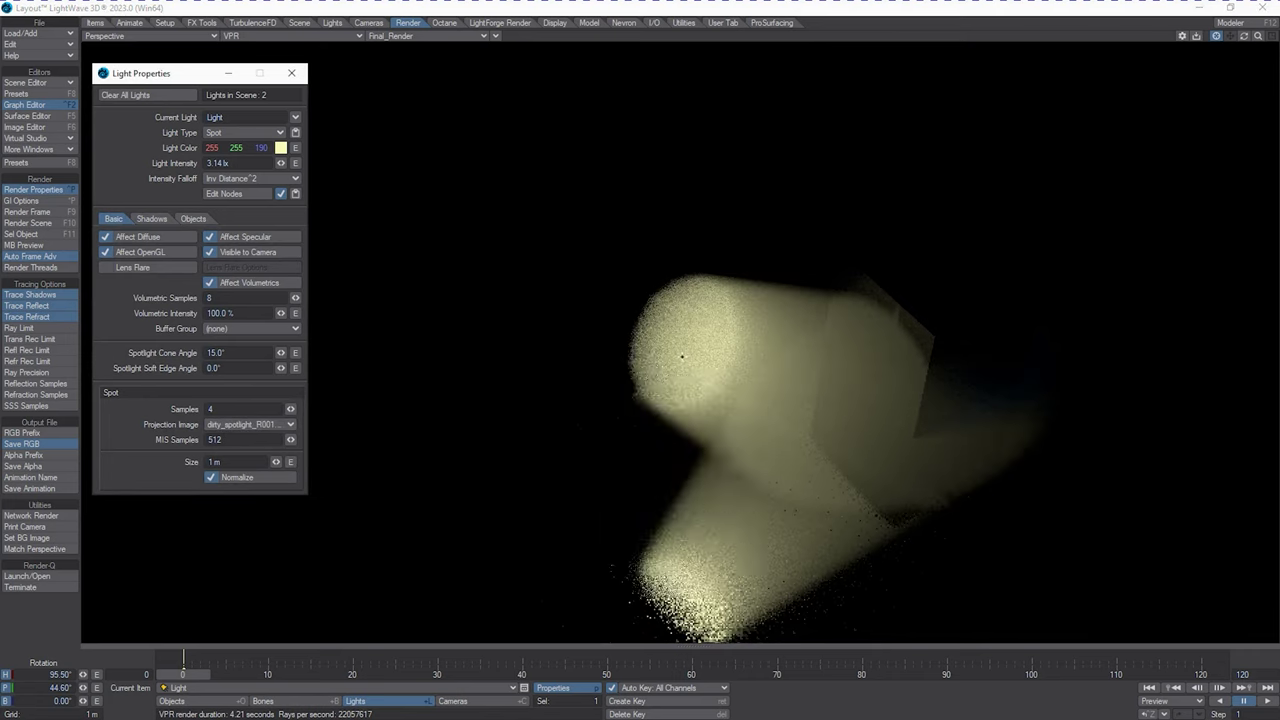
{"action": "left_click_drag", "start_coordinate": [520, 466], "coordinate": [754, 280]}
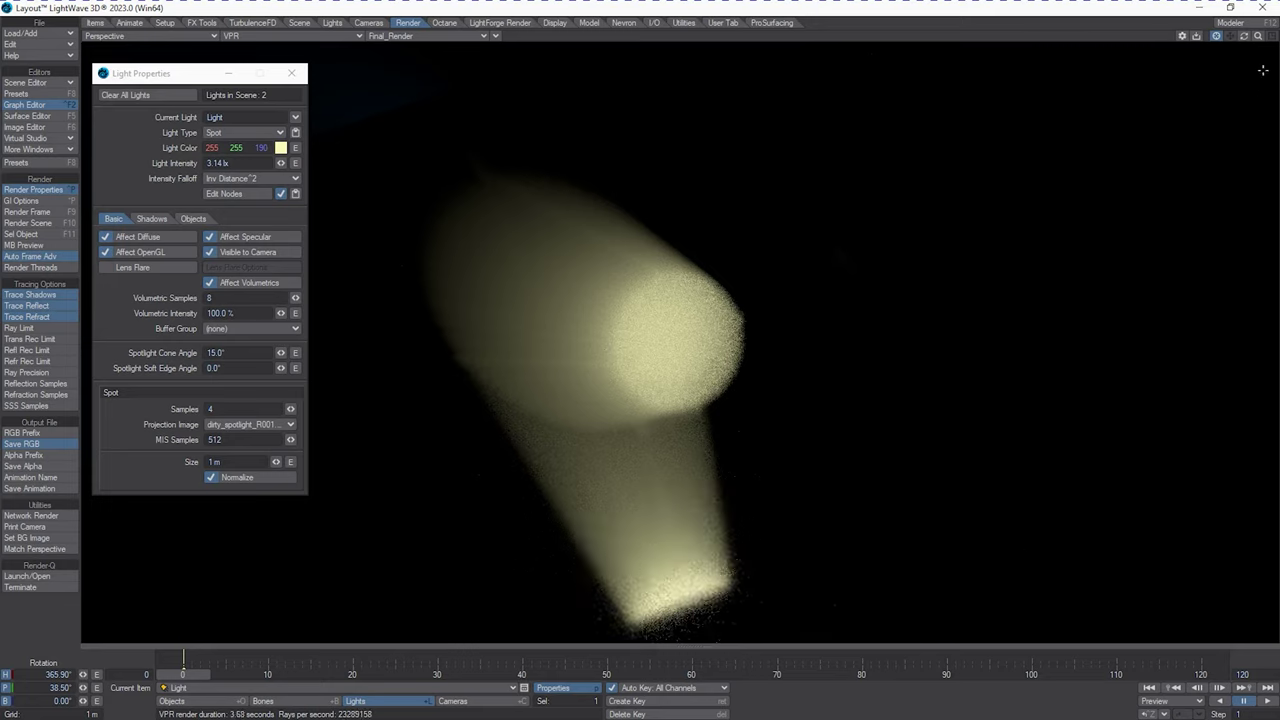
{"action": "mouse_move", "coordinate": [1245, 40]}
{"action": "left_mouse_down"}
{"action": "mouse_move", "coordinate": [1162, 43]}
{"action": "mouse_move", "coordinate": [1257, 40]}
{"action": "left_mouse_up"}
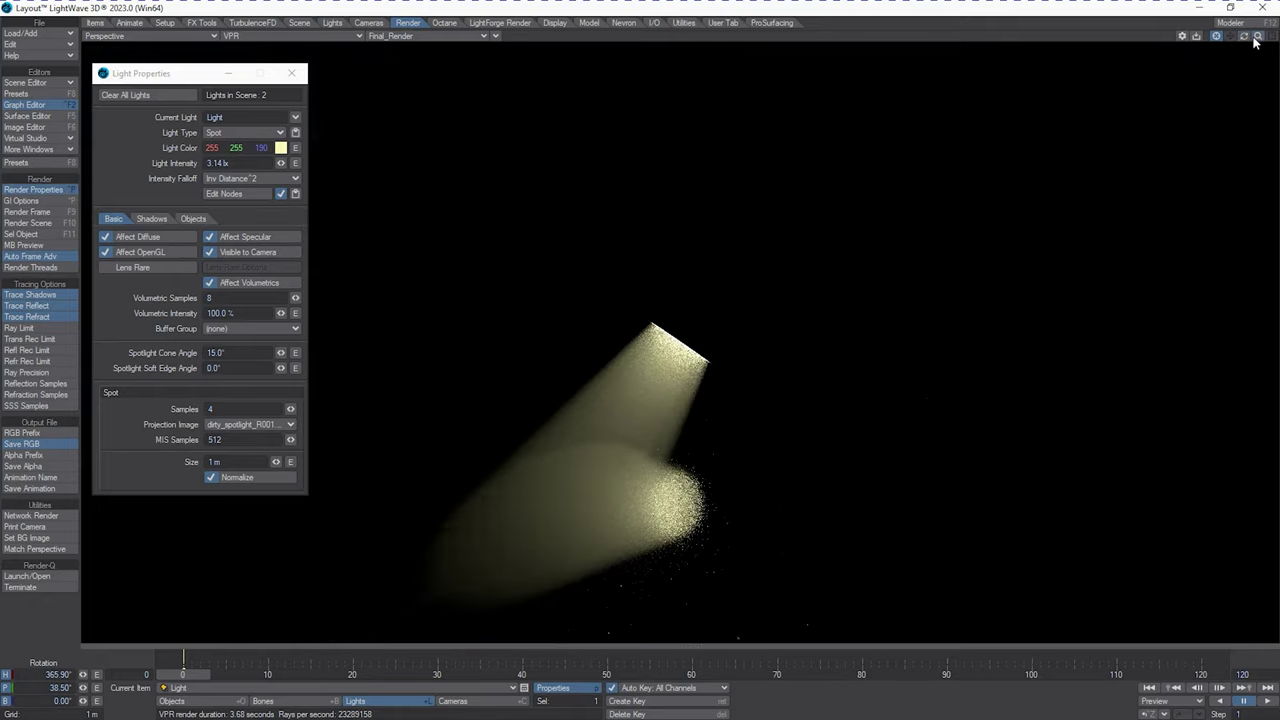